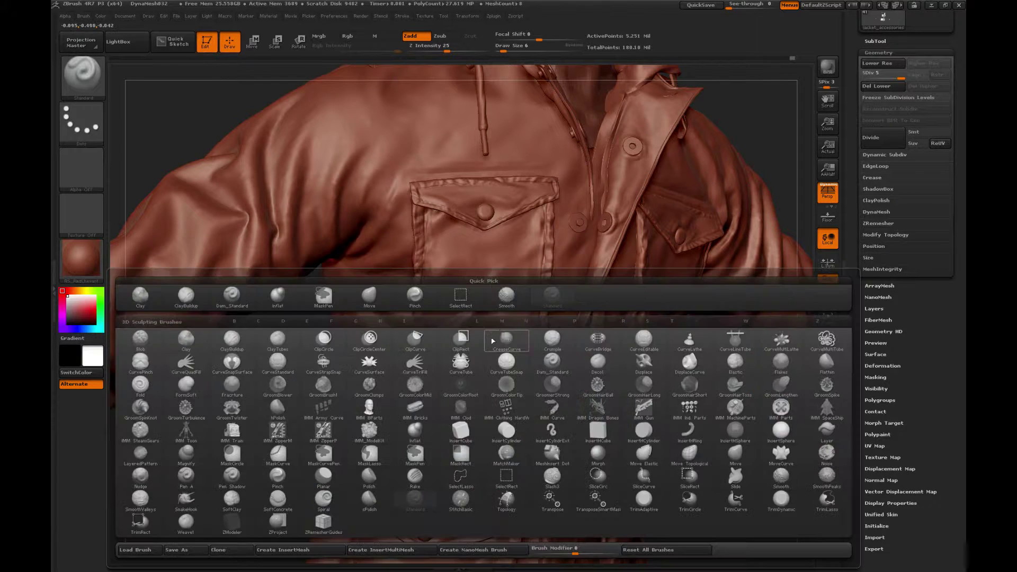
Sculpt the fabric folds around the chest pocket with the Standard brush at an enlarged draw size
{"action": "key", "text": "b"}
{"action": "left_click", "coordinate": [535, 301]}
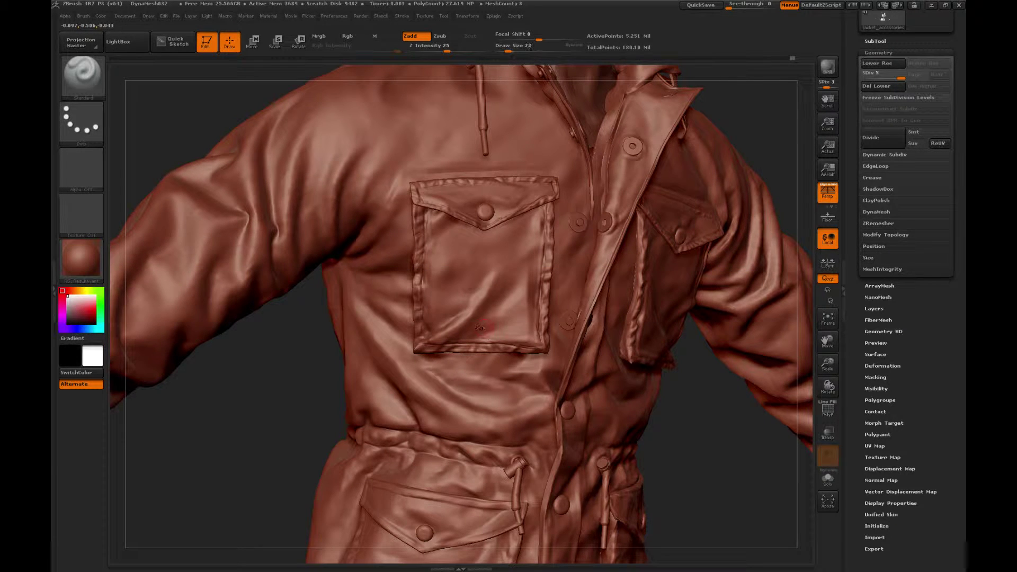
{"action": "key", "text": "]"}
{"action": "left_click_drag", "start_coordinate": [268, 342], "coordinate": [284, 320]}
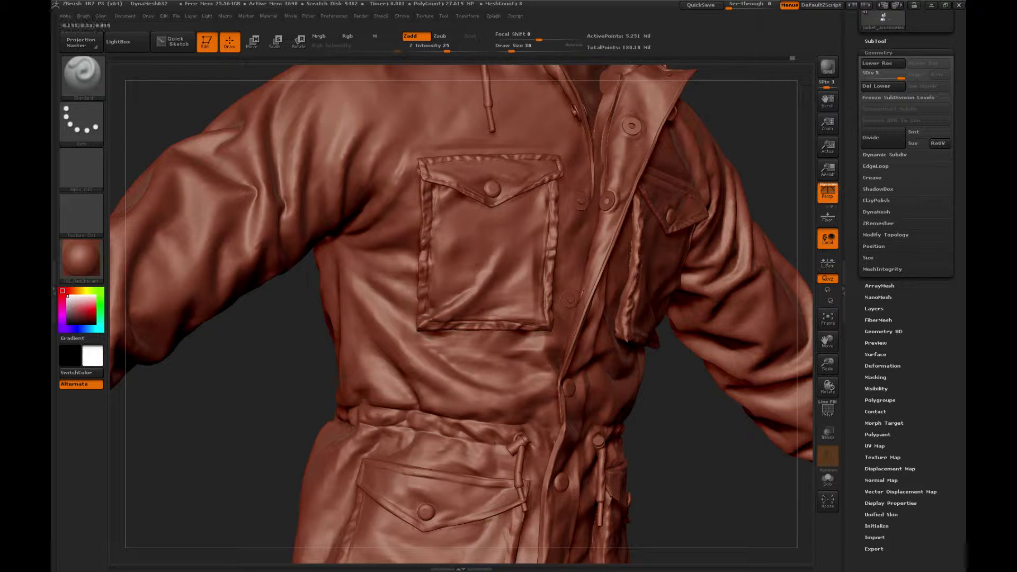
{"action": "left_click_drag", "start_coordinate": [275, 333], "coordinate": [309, 327]}
Carve creases around the chest pocket with Dam_Standard and build up the adjoining folds with the Standard brush
{"action": "key", "text": "b"}
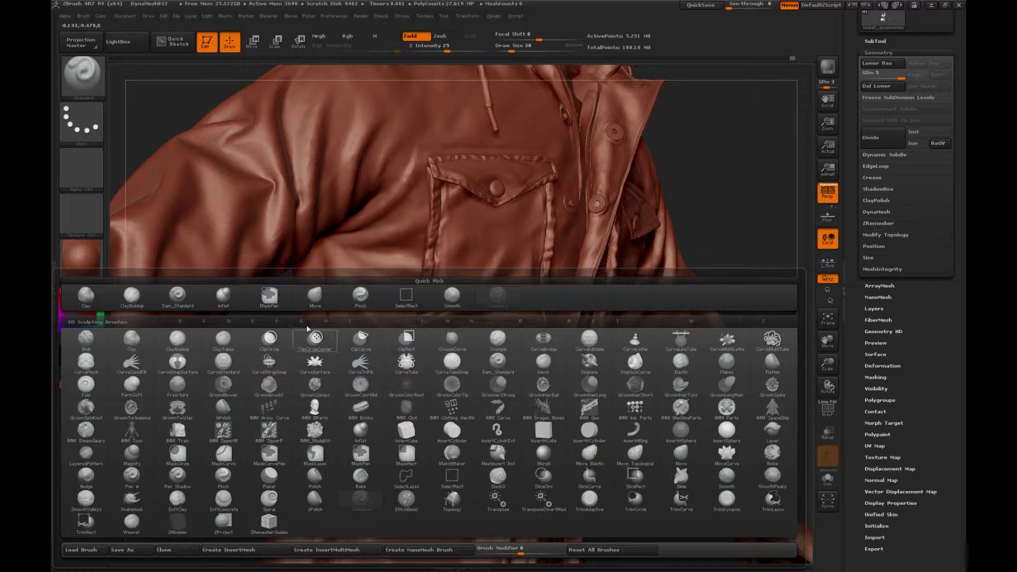
{"action": "left_click", "coordinate": [180, 305]}
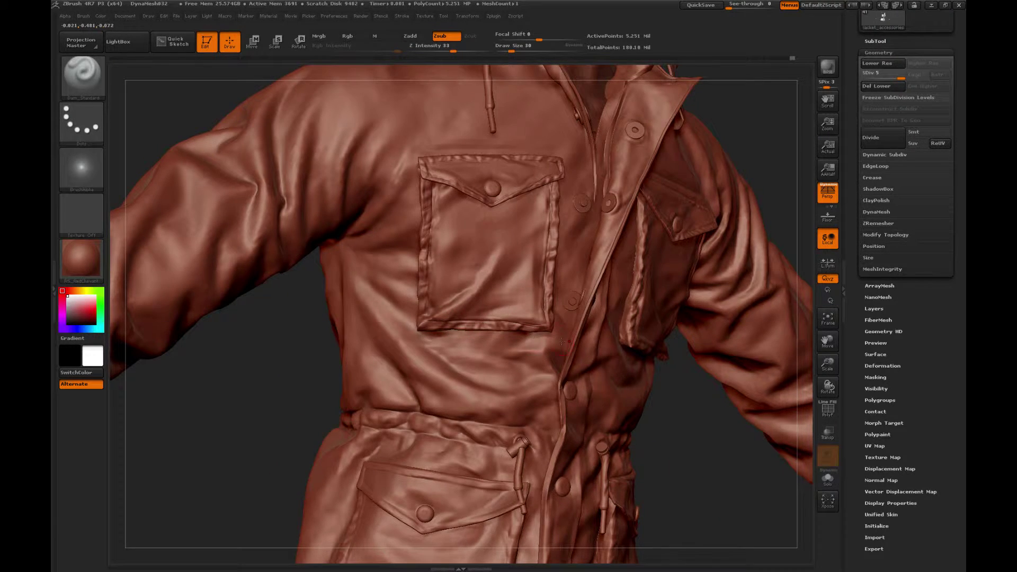
{"action": "key", "text": "b"}
{"action": "key", "text": "s"}
{"action": "key", "text": "t"}
{"action": "mouse_move", "coordinate": [781, 165]}
{"action": "left_mouse_down"}
{"action": "mouse_move", "coordinate": [740, 177]}
{"action": "mouse_move", "coordinate": [763, 157]}
{"action": "left_mouse_up"}
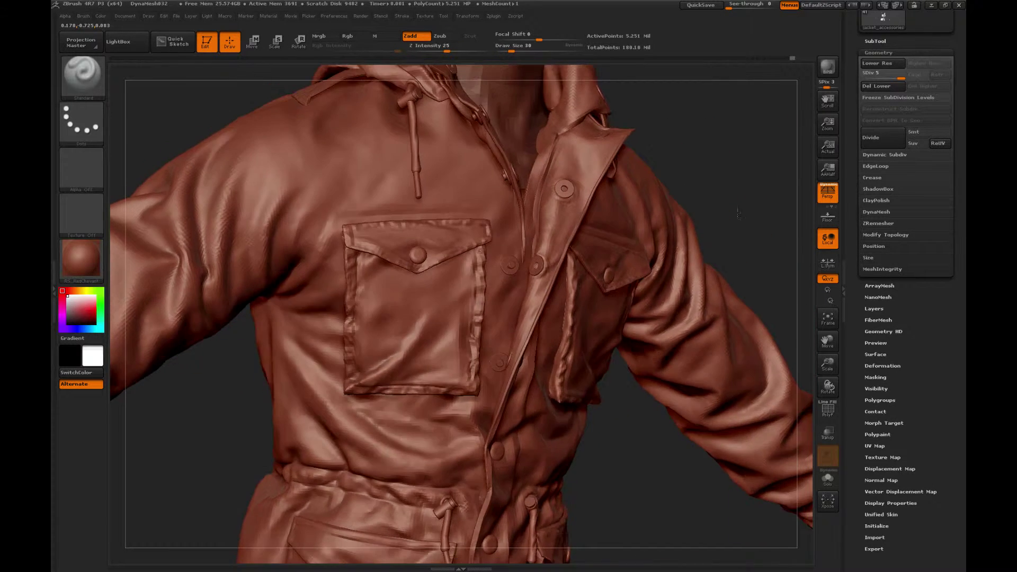
{"action": "left_click_drag", "start_coordinate": [651, 382], "coordinate": [649, 425]}
Sharpen the chest pocket's seams with the Pinch brush
{"action": "key", "text": "b"}
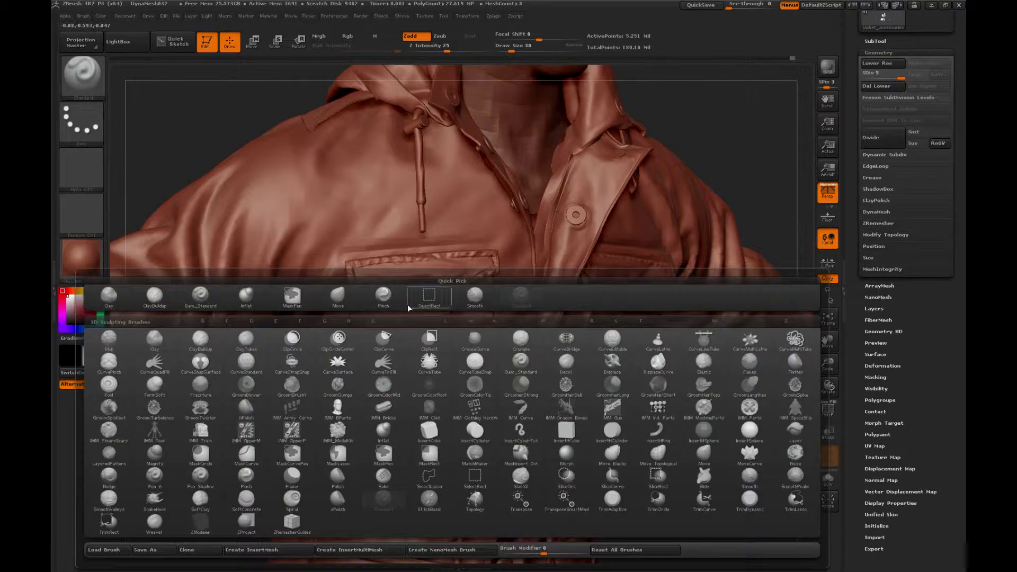
{"action": "left_click", "coordinate": [385, 297]}
{"action": "left_click_drag", "start_coordinate": [730, 117], "coordinate": [702, 119]}
Adjust the inner corner of the chest pocket flap with the Move brush at draw size 14
{"action": "key", "text": "b"}
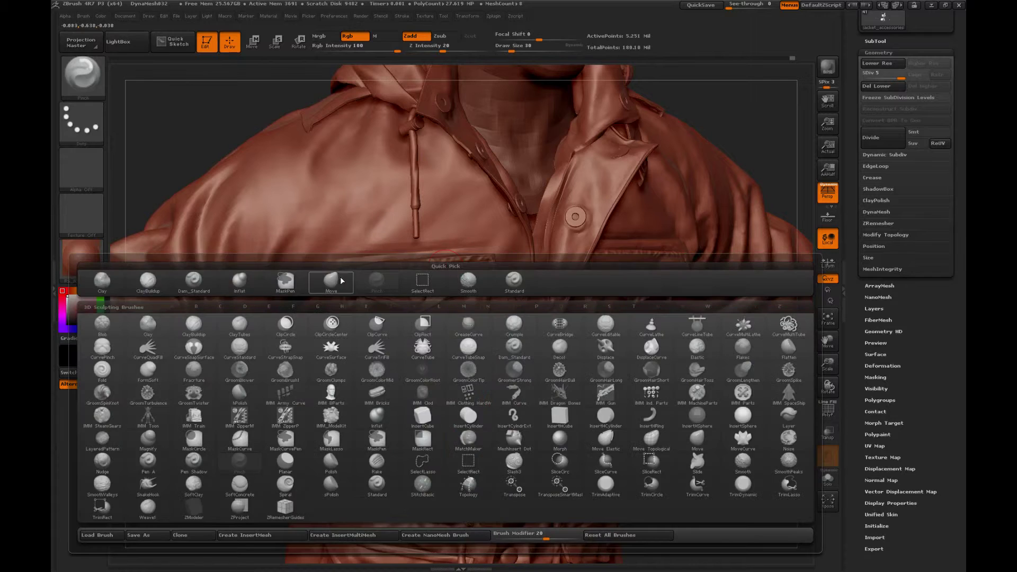
{"action": "key", "text": "m"}
{"action": "key", "text": "v"}
{"action": "key", "text": "["}
{"action": "key", "text": "["}
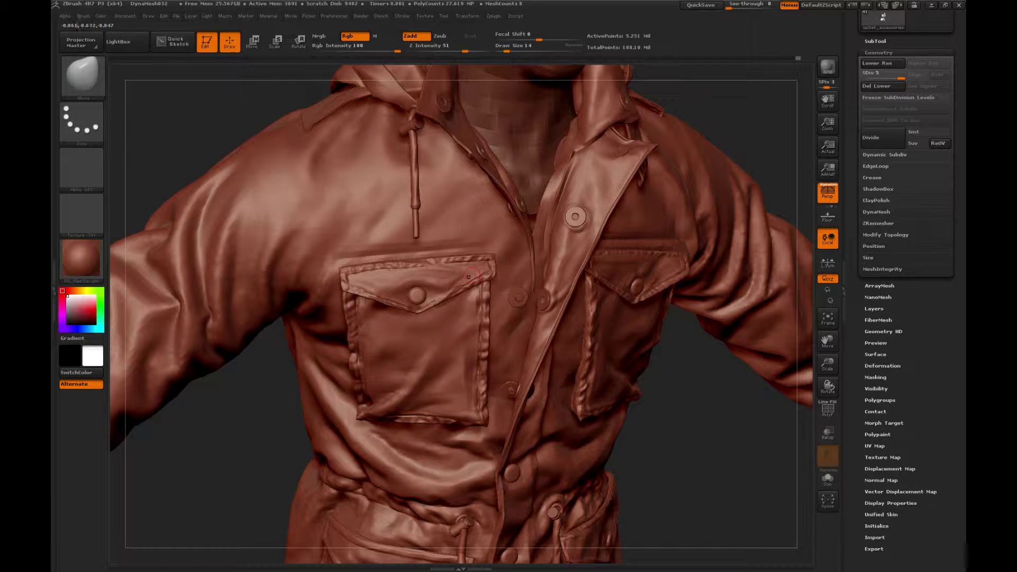
{"action": "left_click_drag", "start_coordinate": [471, 276], "coordinate": [468, 277]}
Build up the hem at the inner corner of the chest pocket flap with the Standard brush at draw size 18
{"action": "key", "text": "b"}
{"action": "key", "text": "s"}
{"action": "key", "text": "t"}
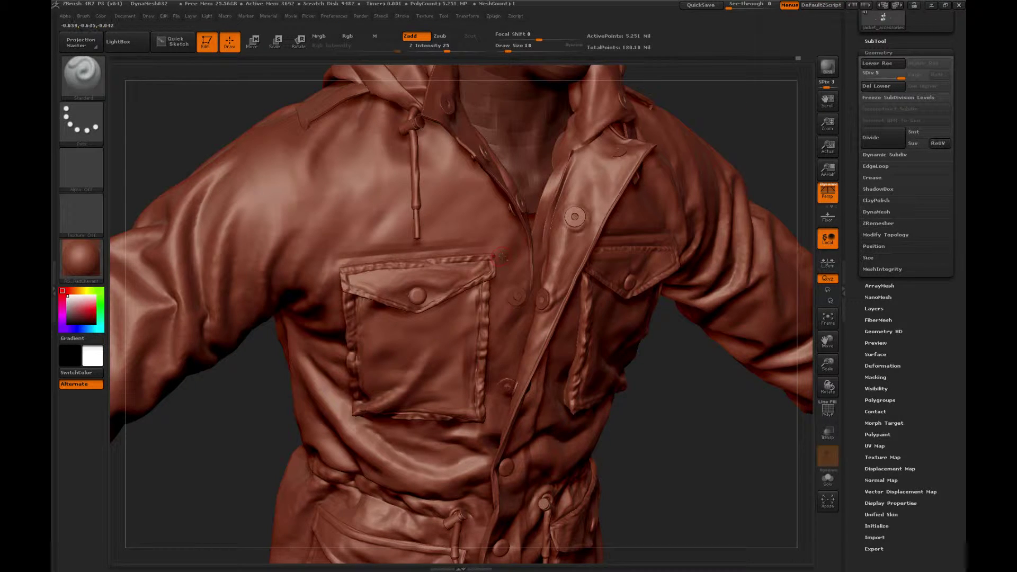
Try to pinch the inner edge under the chest pocket flap at draw size 10, and undo the last stroke
{"action": "key", "text": "b"}
{"action": "key", "text": "p"}
{"action": "key", "text": "i"}
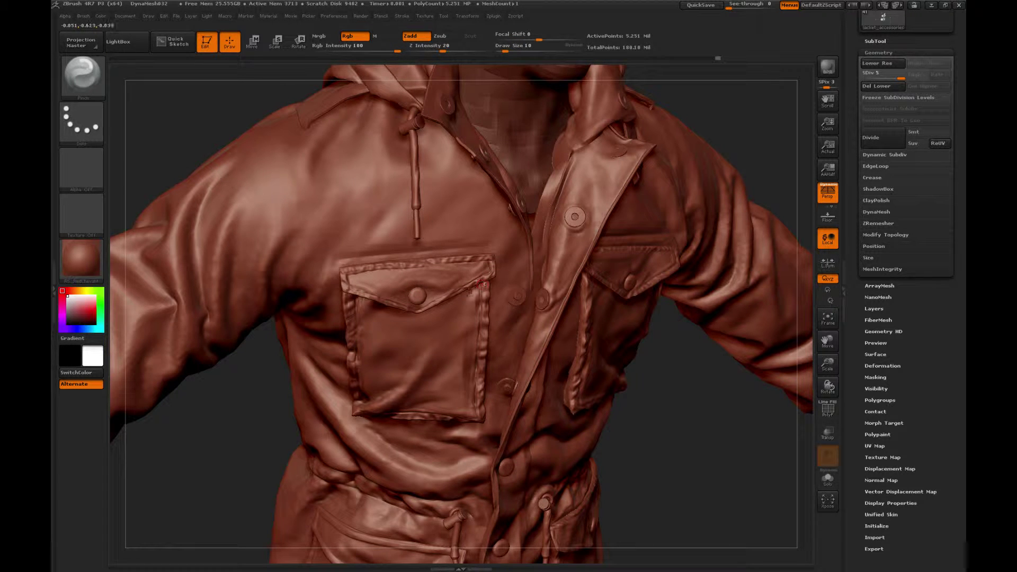
{"action": "key", "text": "shift"}
{"action": "key", "text": "ctrl+z"}
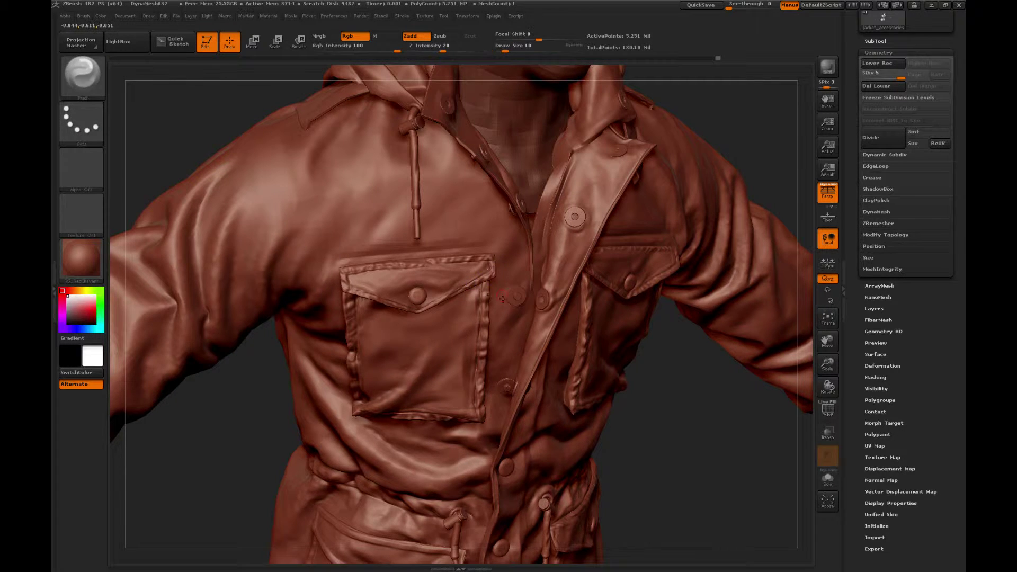
Reshape the inner side hem of the chest pocket with the Move brush at draw size 10
{"action": "key", "text": "b"}
{"action": "key", "text": "m"}
{"action": "key", "text": "v"}
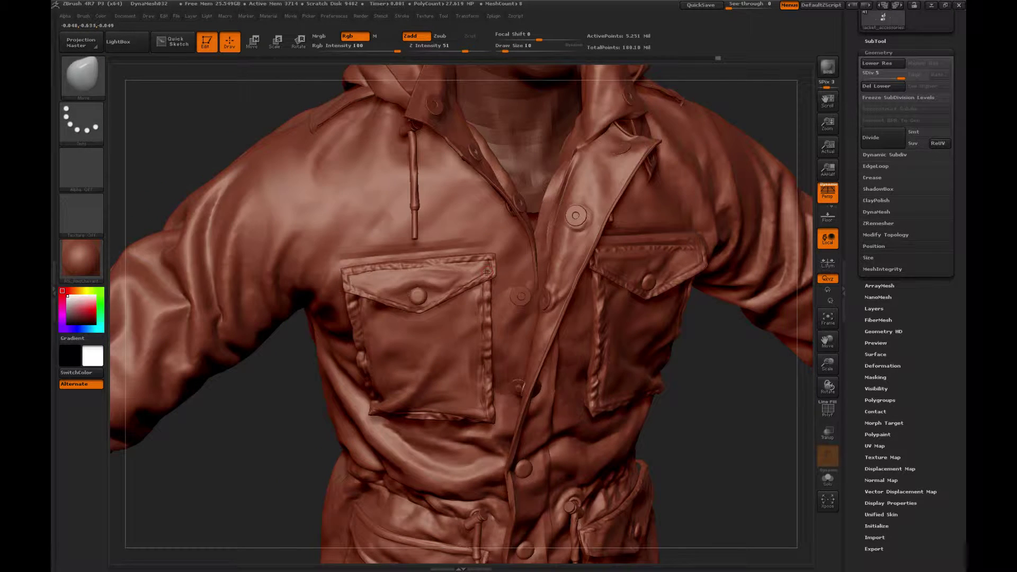
{"action": "key", "text": "ctrl"}
{"action": "key", "text": "ctrl"}
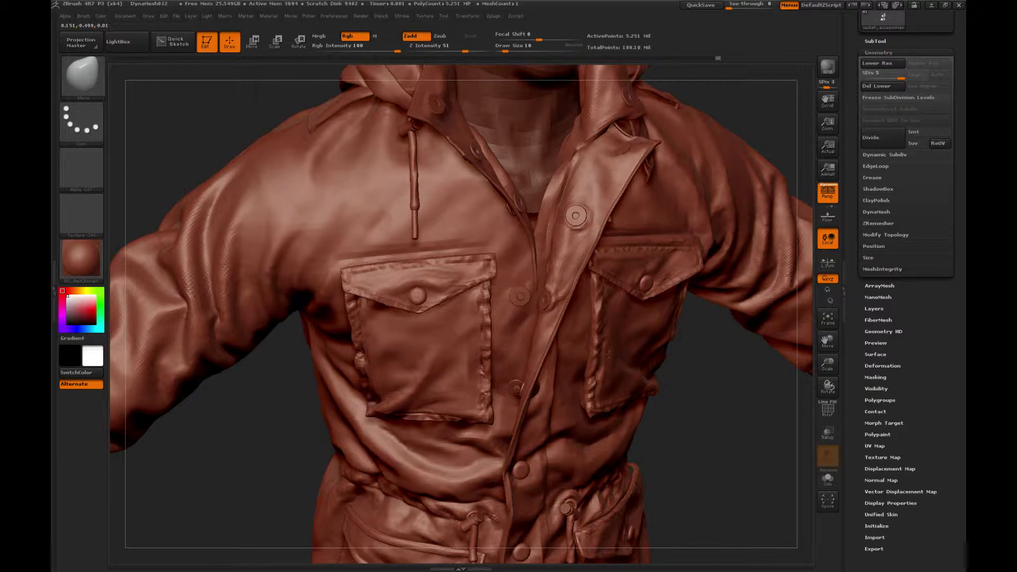
Sculpt fine puckers along the chest pocket's inner side hem with the Standard brush at draw size 5
{"action": "key", "text": "b"}
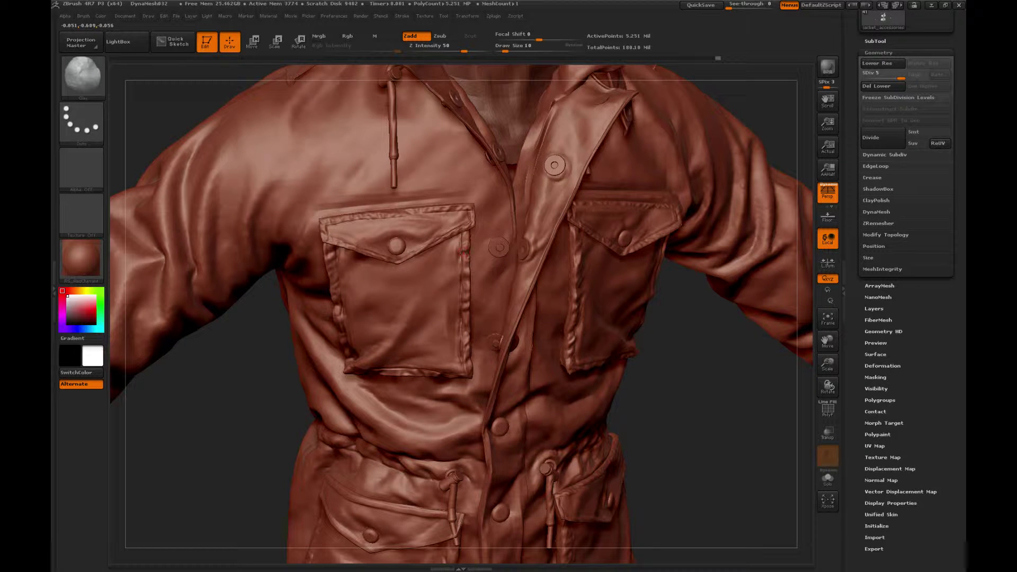
{"action": "key", "text": "b"}
{"action": "left_click", "coordinate": [574, 295]}
{"action": "left_click_drag", "start_coordinate": [663, 354], "coordinate": [374, 222], "text": "alt"}
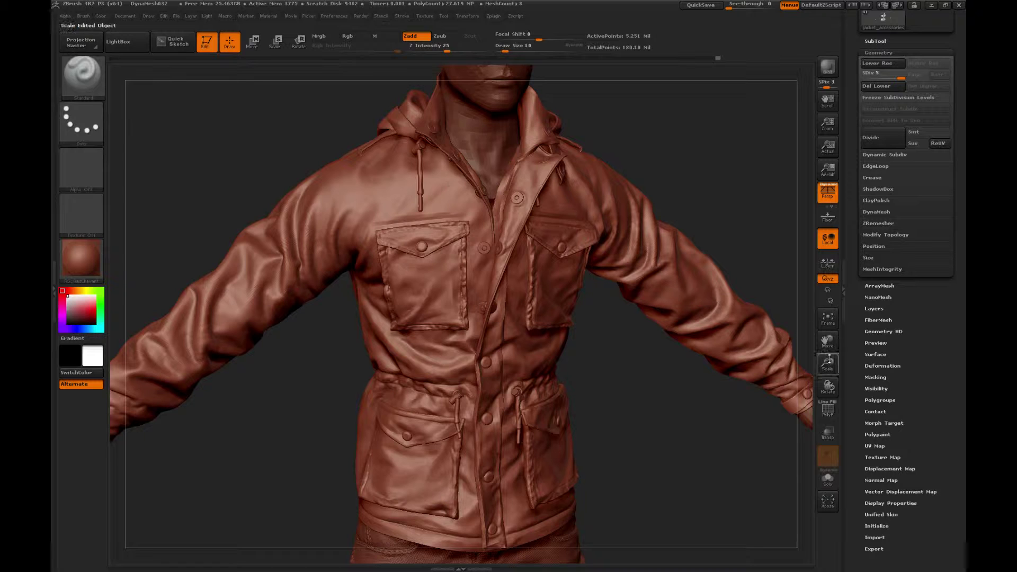
{"action": "mouse_move", "coordinate": [828, 364]}
{"action": "left_mouse_down"}
{"action": "mouse_move", "coordinate": [825, 395]}
{"action": "mouse_move", "coordinate": [672, 381]}
{"action": "left_mouse_up"}
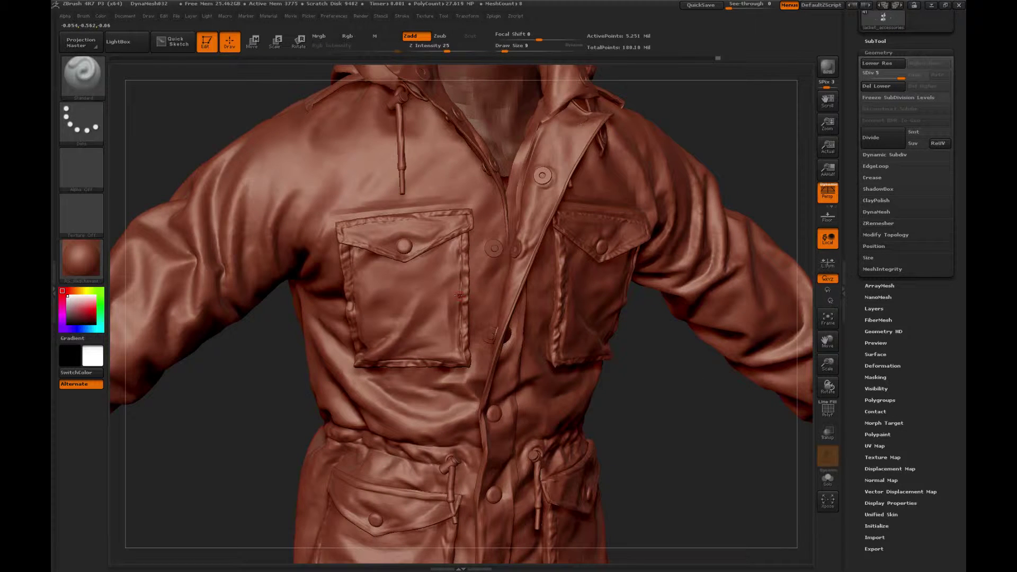
{"action": "key", "text": "bracketleft"}
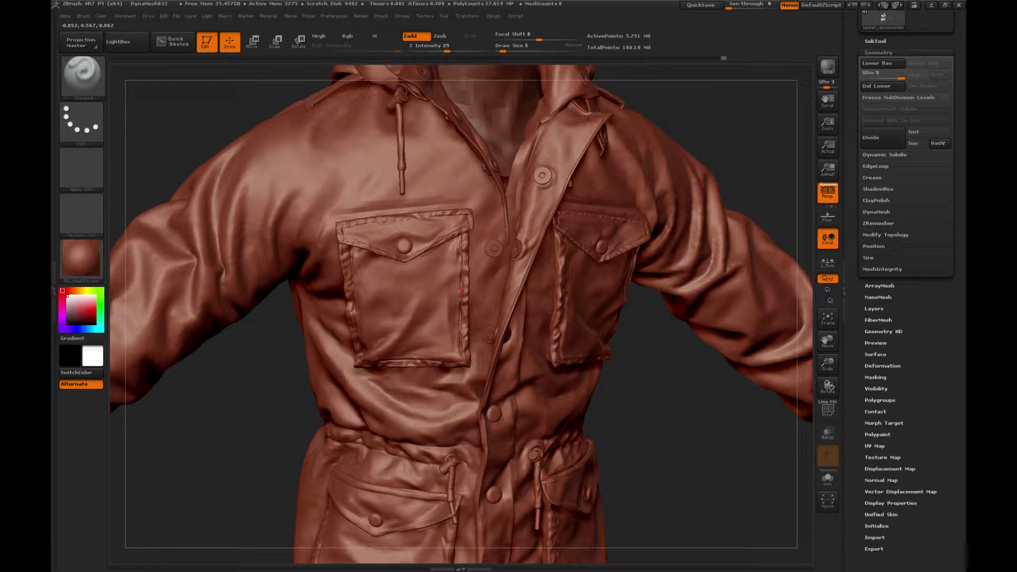
{"action": "left_click_drag", "start_coordinate": [463, 291], "coordinate": [463, 276]}
Add small puckers to the lower part of the chest pocket's inner hem with the Standard brush at draw size 4
{"action": "left_click_drag", "start_coordinate": [676, 389], "coordinate": [458, 333]}
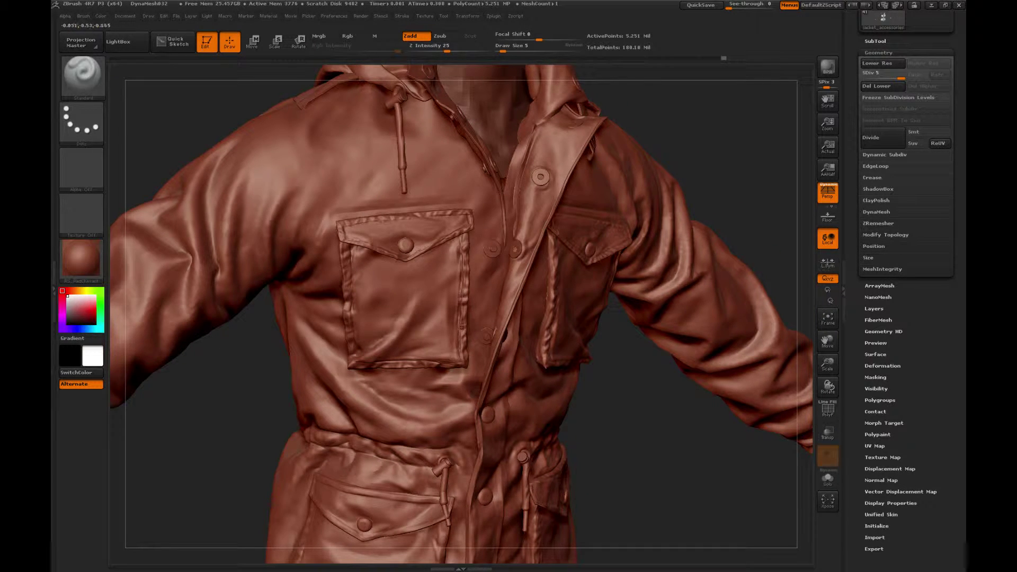
{"action": "left_click_drag", "start_coordinate": [623, 369], "coordinate": [467, 364]}
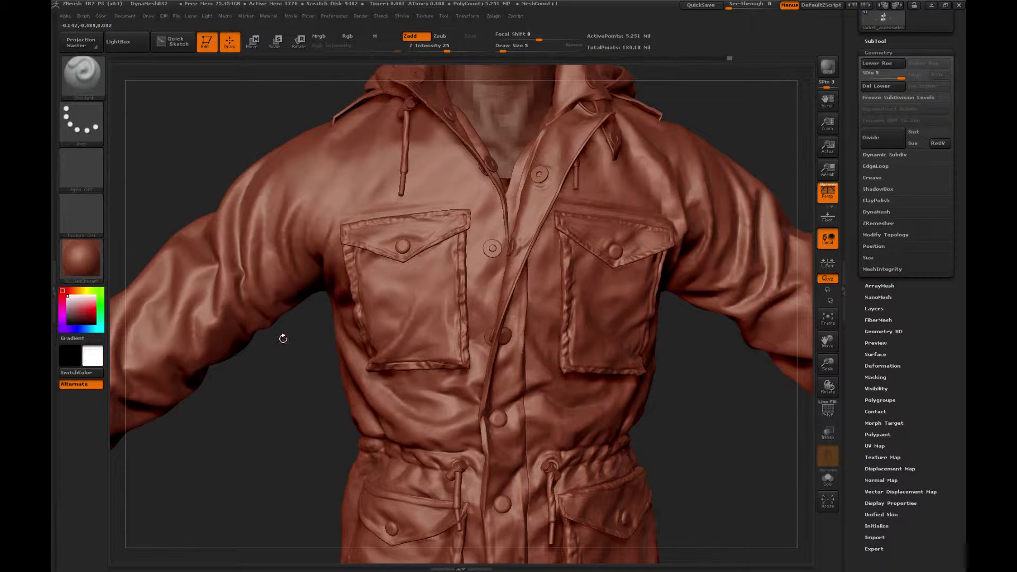
{"action": "left_click_drag", "start_coordinate": [283, 339], "coordinate": [477, 335]}
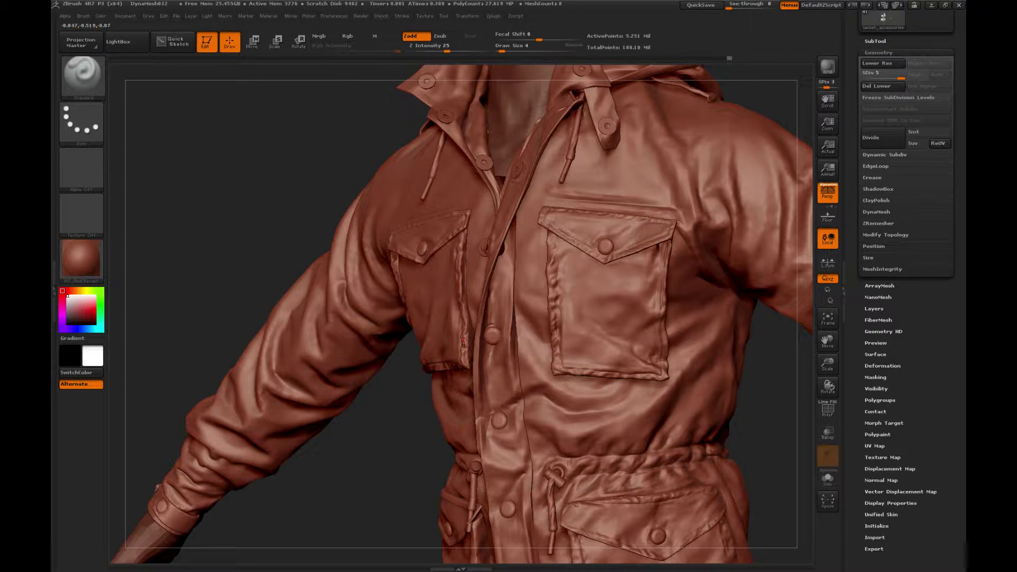
{"action": "left_click", "coordinate": [463, 334], "text": "ctrl+shift"}
{"action": "right_click_drag", "start_coordinate": [428, 297], "coordinate": [474, 342]}
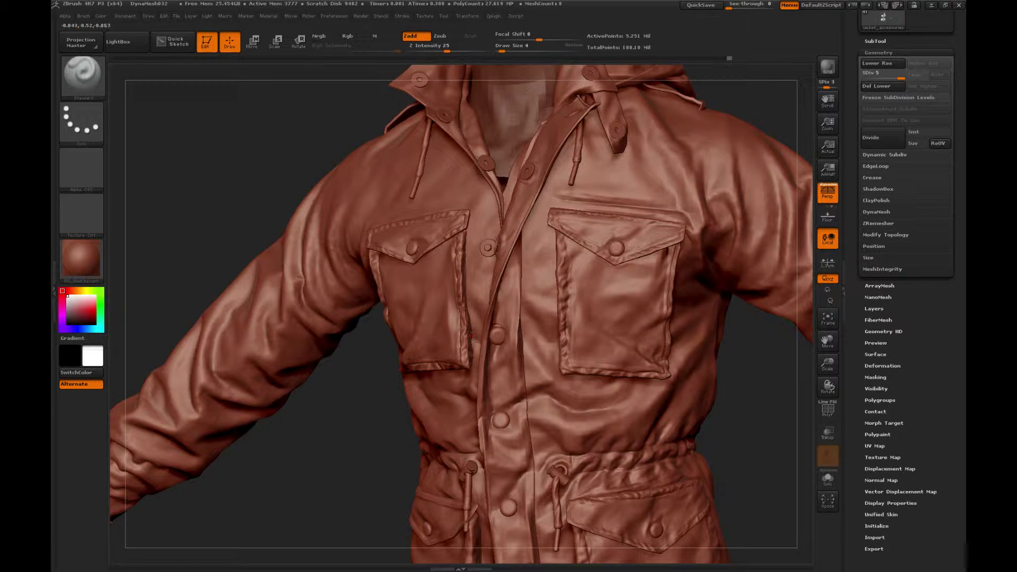
Adjust the lower inner edge of the chest pocket beside the front placket with the Move brush at draw size 22
{"action": "key", "text": "b"}
{"action": "left_click", "coordinate": [358, 298]}
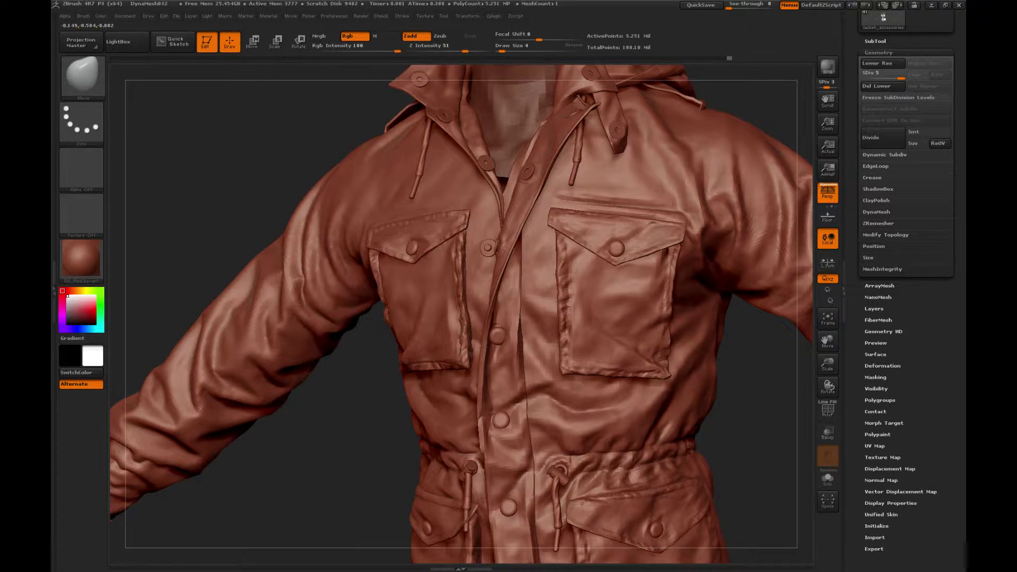
{"action": "left_click", "coordinate": [474, 327], "text": "ctrl+shift"}
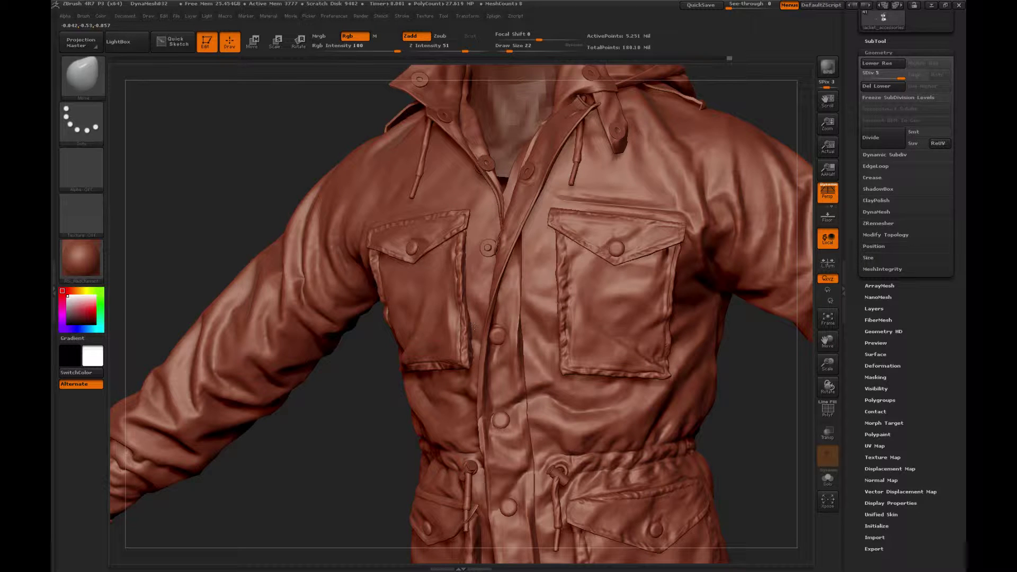
{"action": "left_click", "coordinate": [471, 334], "text": "ctrl+shift"}
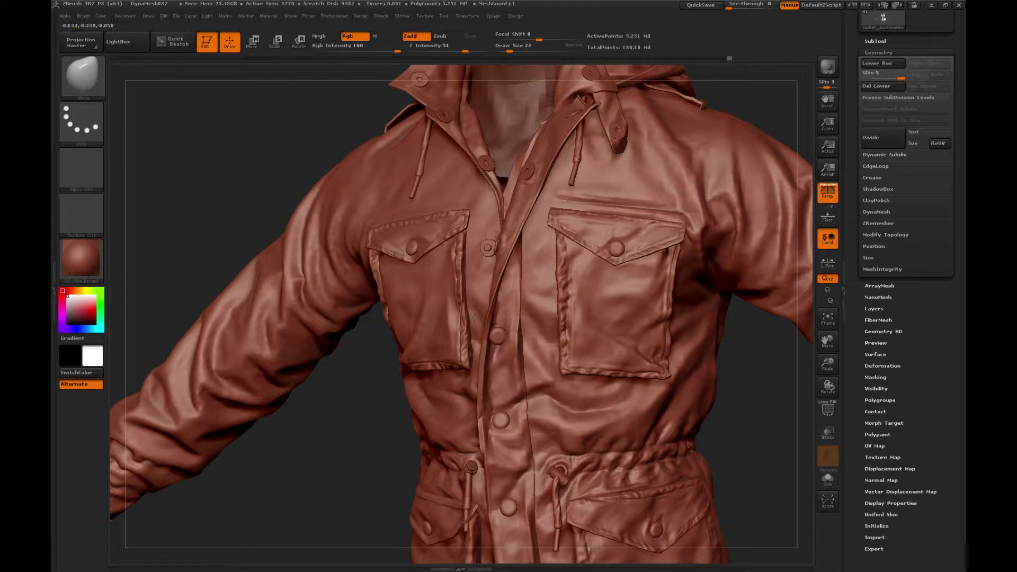
{"action": "right_click_drag", "start_coordinate": [473, 318], "coordinate": [536, 334]}
Make the jacket_main subtool active and sculpt the fabric beside the chest pocket with the Standard brush at draw size 26
{"action": "left_click", "coordinate": [475, 325], "text": "alt"}
{"action": "key", "text": "b"}
{"action": "left_click", "coordinate": [595, 296]}
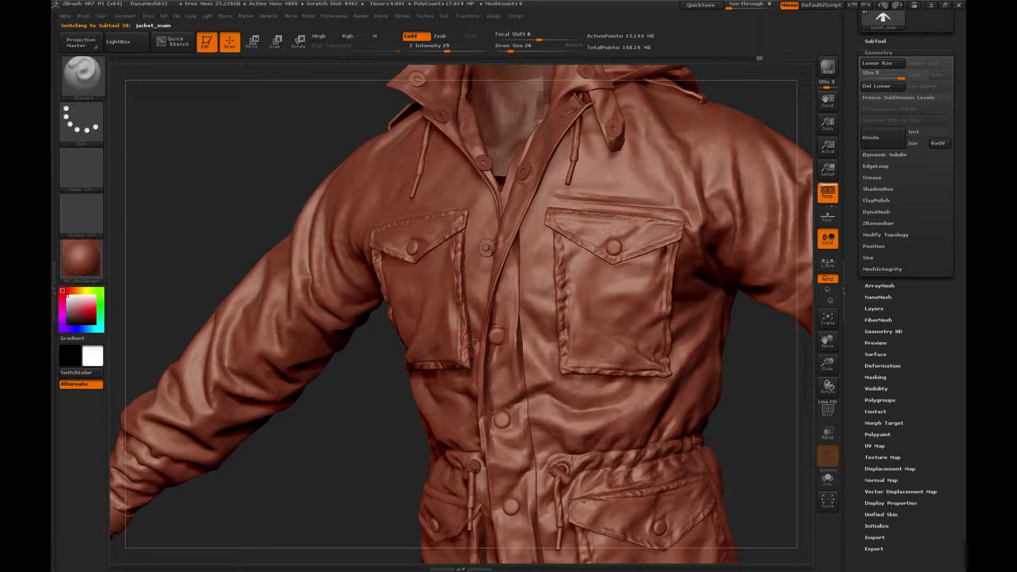
Reshape the jacket's waist silhouette from behind with the Move brush at draw size 70
{"action": "mouse_move", "coordinate": [827, 364]}
{"action": "left_mouse_down"}
{"action": "mouse_move", "coordinate": [790, 289]}
{"action": "mouse_move", "coordinate": [652, 396]}
{"action": "mouse_move", "coordinate": [627, 363]}
{"action": "mouse_move", "coordinate": [618, 386]}
{"action": "mouse_move", "coordinate": [467, 389]}
{"action": "mouse_move", "coordinate": [572, 348]}
{"action": "left_mouse_up"}
{"action": "key", "text": "b"}
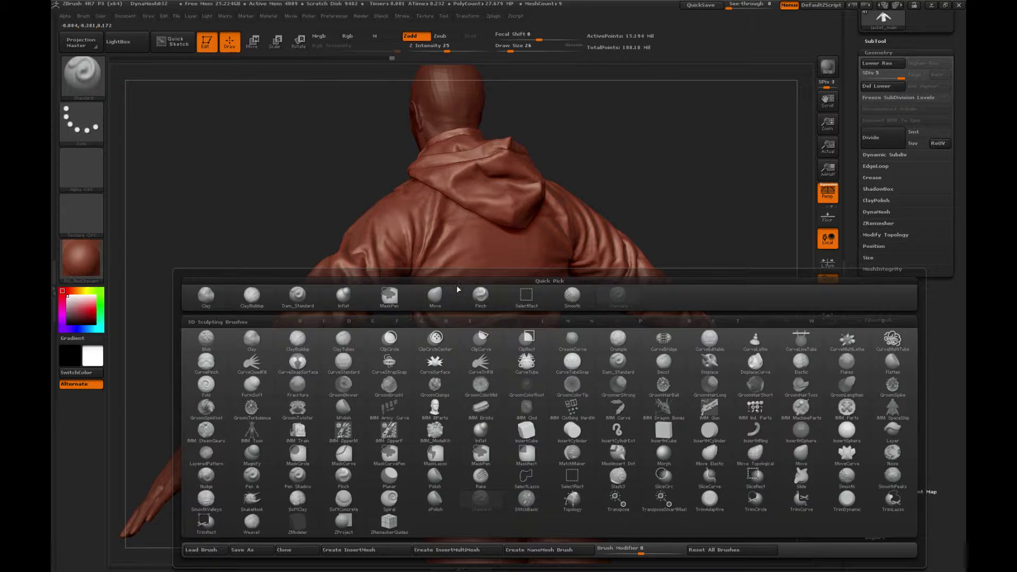
{"action": "key", "text": "m"}
{"action": "key", "text": "v"}
{"action": "left_click_drag", "start_coordinate": [674, 164], "coordinate": [649, 167]}
{"action": "key", "text": "bracketright"}
{"action": "key", "text": "bracketright"}
{"action": "key", "text": "bracketright"}
{"action": "key", "text": "bracketright"}
{"action": "key", "text": "bracketright"}
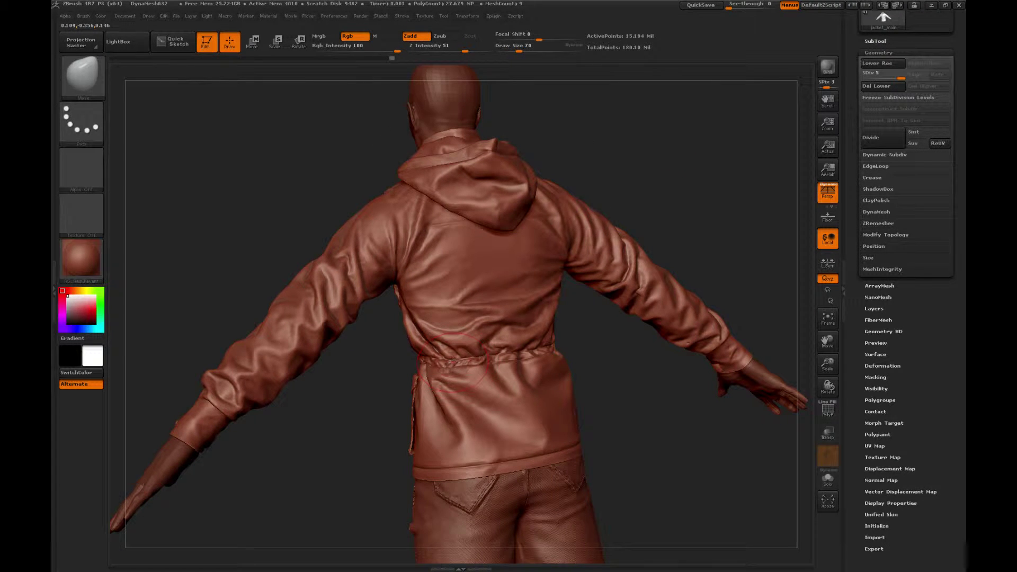
{"action": "left_click_drag", "start_coordinate": [604, 342], "coordinate": [572, 356]}
{"action": "key", "text": "ctrl"}
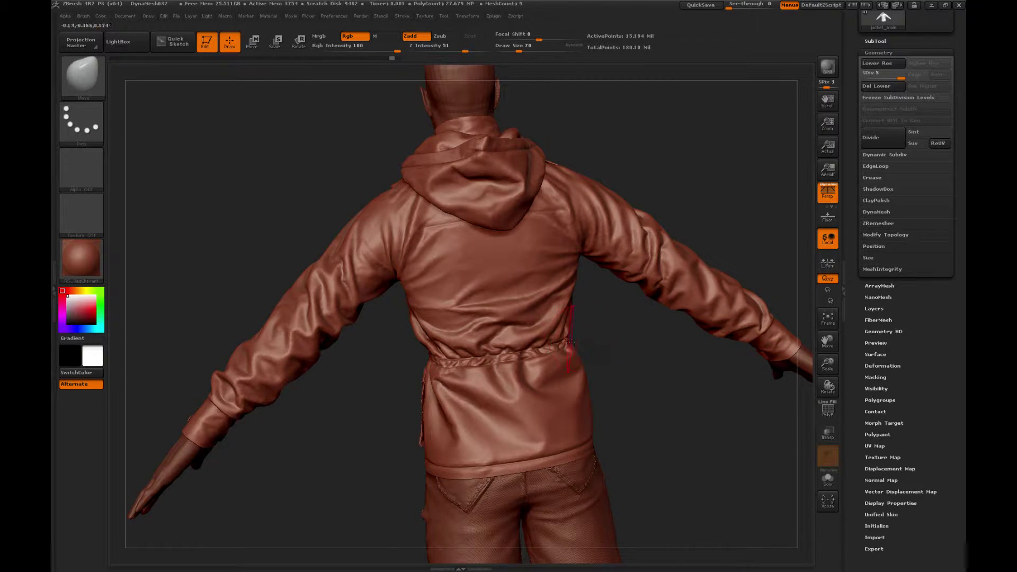
Build up folds below the jacket's back waist drawstring with the Clay brush and smooth the gathers at the seam
{"action": "key", "text": "b"}
{"action": "key", "text": "c"}
{"action": "key", "text": "l"}
{"action": "left_click_drag", "start_coordinate": [631, 349], "coordinate": [631, 340]}
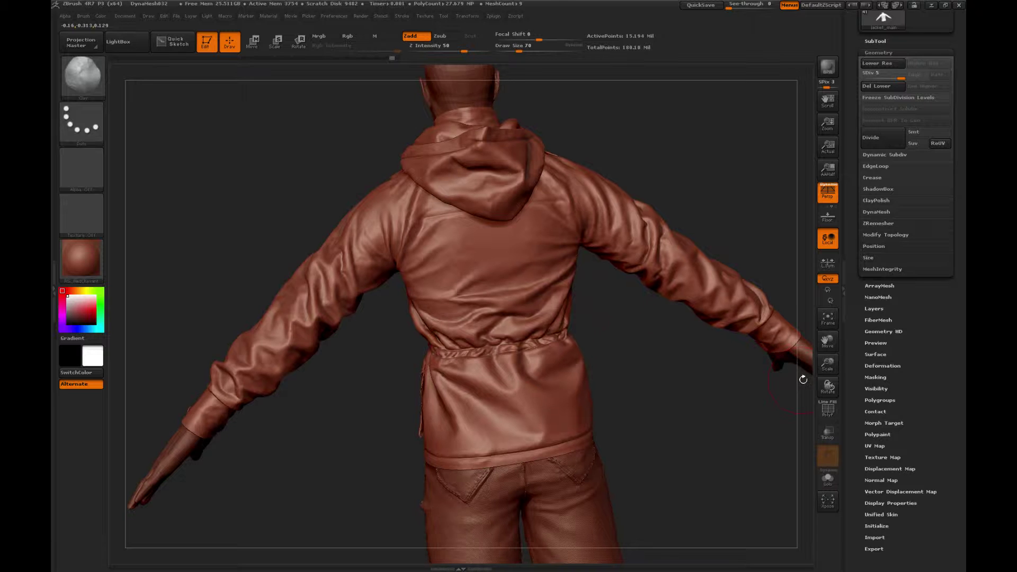
{"action": "mouse_move", "coordinate": [828, 363]}
{"action": "left_mouse_down"}
{"action": "mouse_move", "coordinate": [710, 334]}
{"action": "mouse_move", "coordinate": [725, 299]}
{"action": "mouse_move", "coordinate": [627, 289]}
{"action": "mouse_move", "coordinate": [466, 314]}
{"action": "left_mouse_up"}
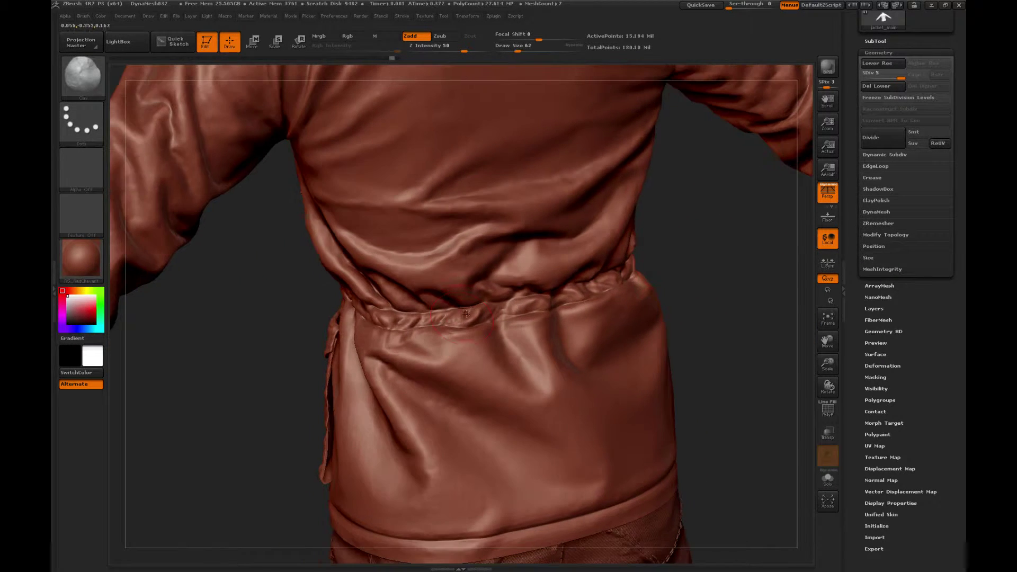
{"action": "key", "text": "bracketleft"}
{"action": "left_click_drag", "start_coordinate": [722, 234], "coordinate": [732, 230]}
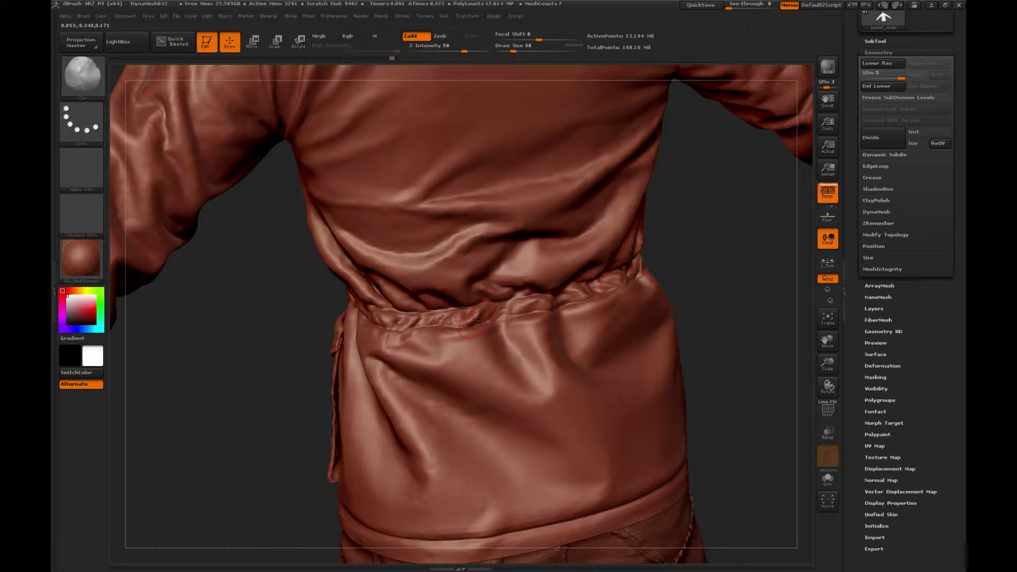
{"action": "left_click_drag", "start_coordinate": [480, 324], "coordinate": [492, 314], "text": "shift"}
{"action": "key", "text": "ctrl"}
Tighten the folds below the back waist drawstring with the Pinch brush at draw size 26
{"action": "left_click_drag", "start_coordinate": [831, 360], "coordinate": [795, 356]}
{"action": "mouse_move", "coordinate": [647, 318]}
{"action": "left_mouse_down"}
{"action": "mouse_move", "coordinate": [677, 302]}
{"action": "mouse_move", "coordinate": [650, 318]}
{"action": "left_mouse_up"}
{"action": "key", "text": "b"}
{"action": "left_click", "coordinate": [518, 298]}
{"action": "right_click_drag", "start_coordinate": [518, 300], "coordinate": [525, 325], "text": "alt"}
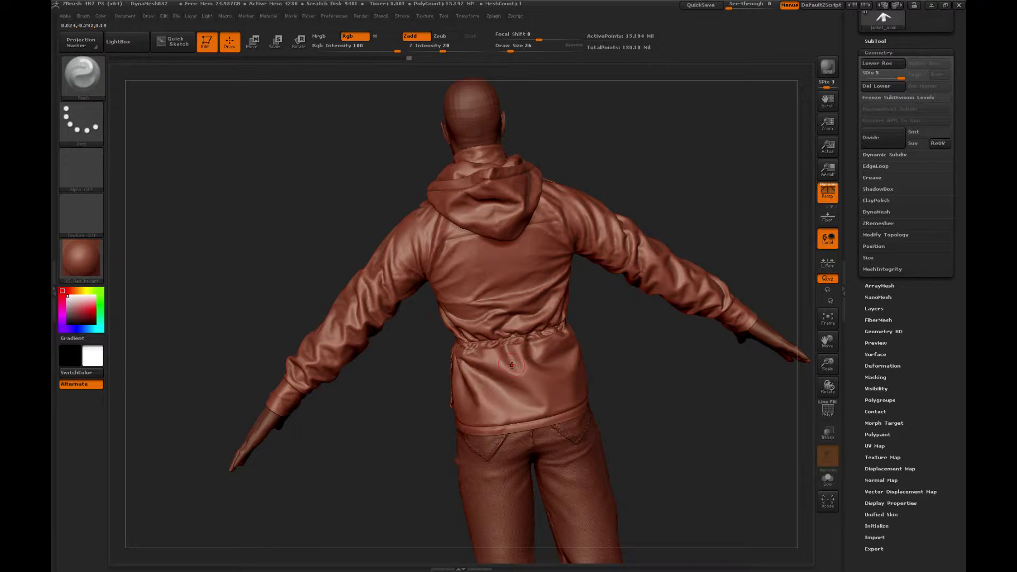
Shift the folds at the back waist seam with the Move brush at draw size 26
{"action": "key", "text": "b"}
{"action": "key", "text": "m"}
{"action": "key", "text": "v"}
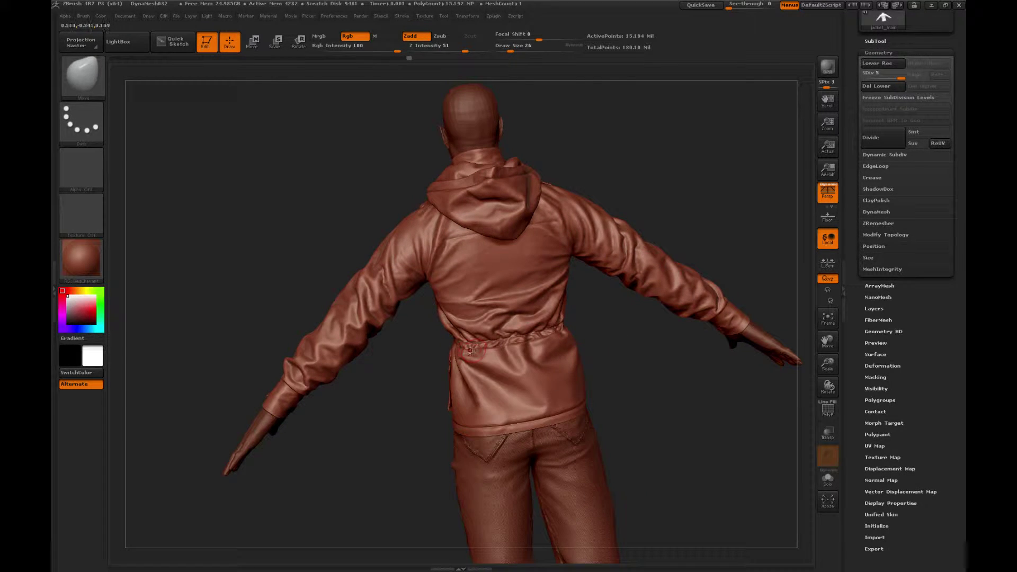
Refine the folds just below the back waist drawstring with the Standard brush at draw size 34
{"action": "key", "text": "b"}
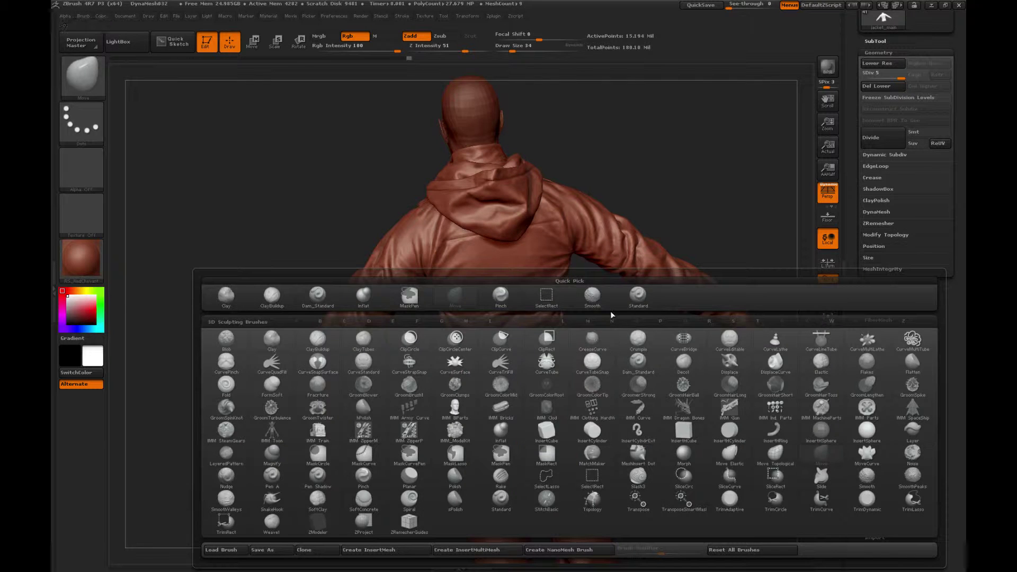
{"action": "key", "text": "s"}
{"action": "key", "text": "t"}
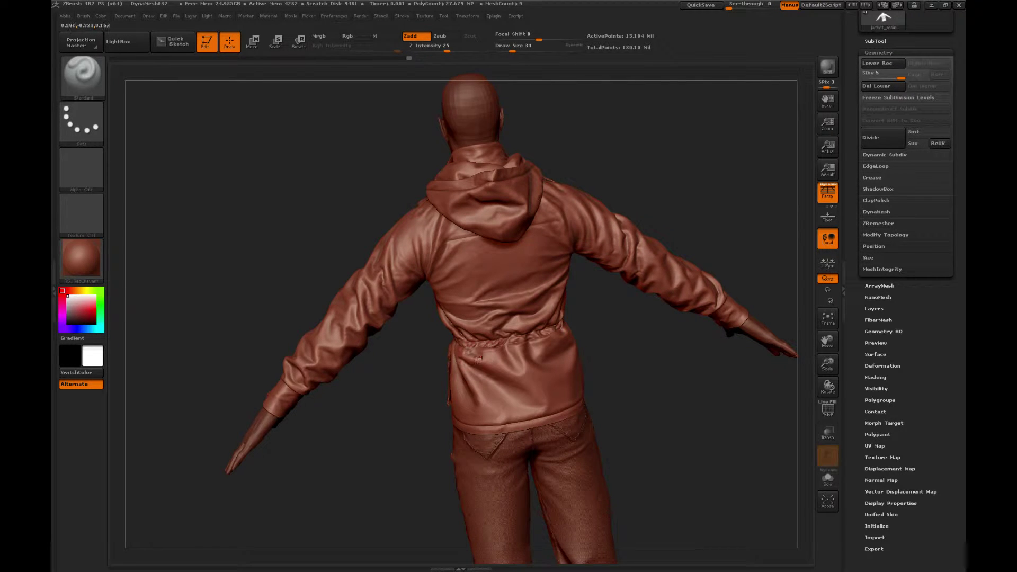
{"action": "left_click_drag", "start_coordinate": [632, 332], "coordinate": [603, 364], "text": "alt"}
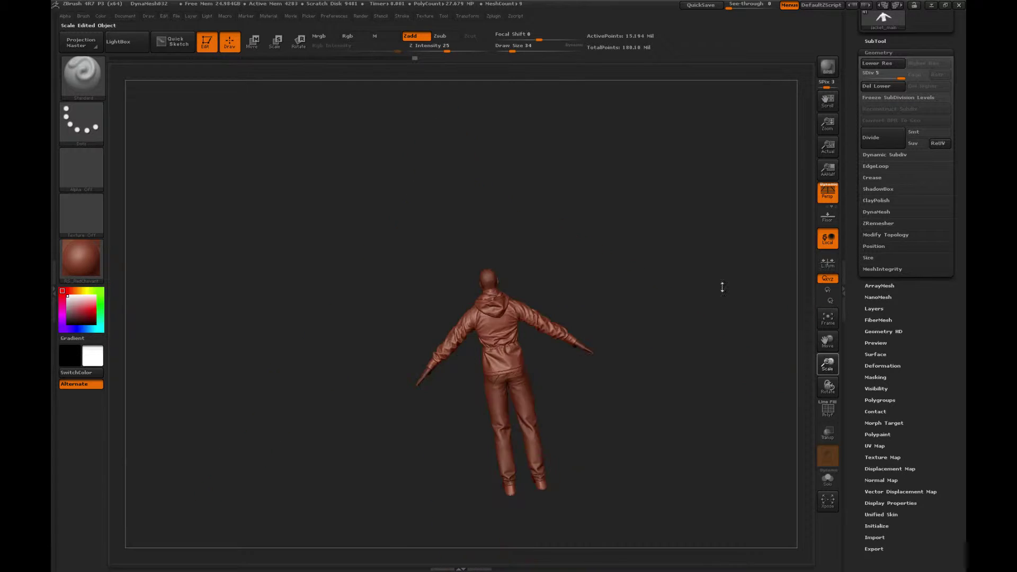
{"action": "mouse_move", "coordinate": [722, 284]}
{"action": "left_mouse_down"}
{"action": "mouse_move", "coordinate": [647, 297]}
{"action": "mouse_move", "coordinate": [656, 322]}
{"action": "left_mouse_up"}
Choose the Clay brush and make the jacket_hood subtool active, working from the back of the figure
{"action": "key", "text": "b"}
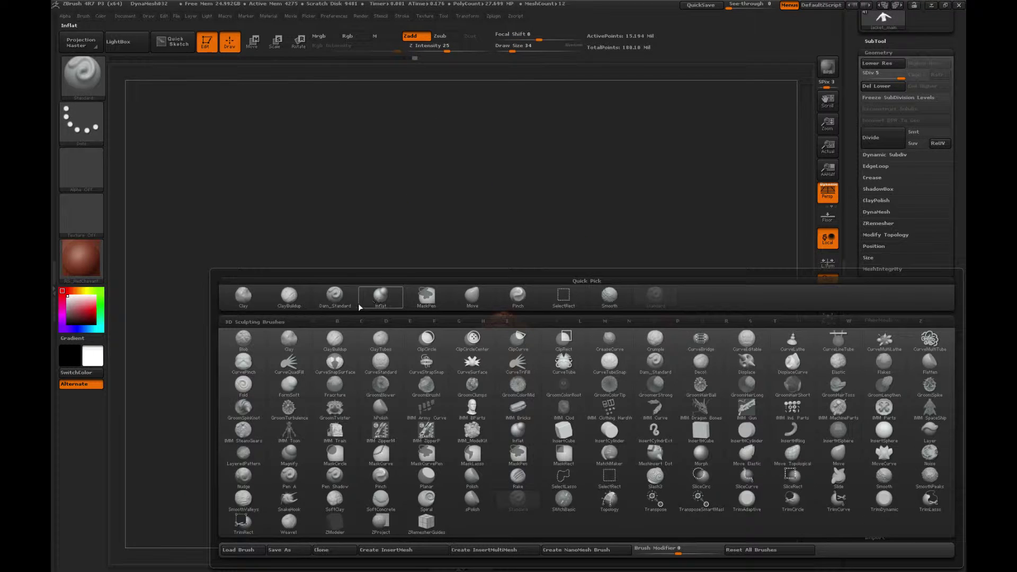
{"action": "left_click", "coordinate": [244, 297]}
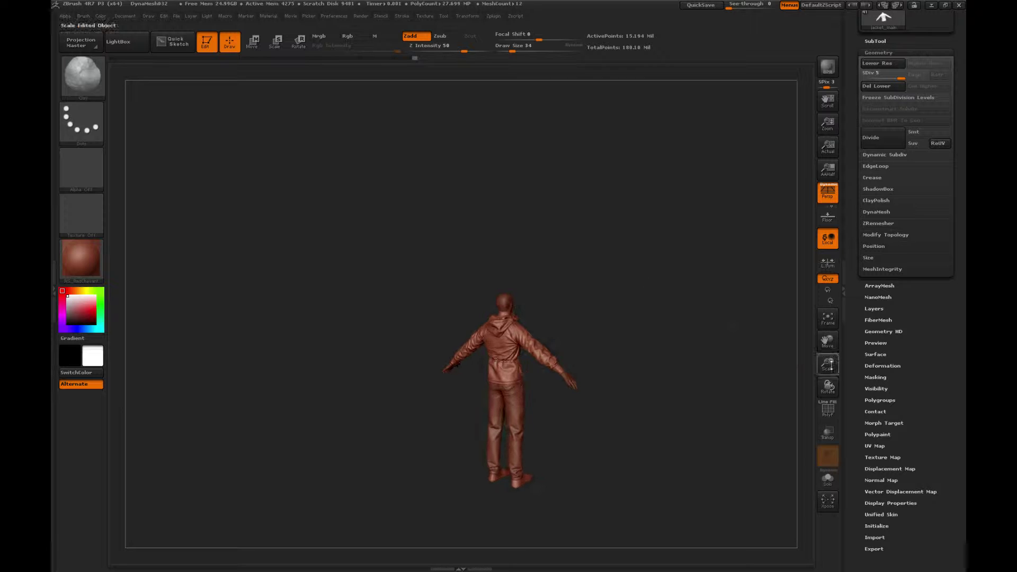
{"action": "left_click_drag", "start_coordinate": [828, 364], "coordinate": [618, 435]}
{"action": "left_click_drag", "start_coordinate": [651, 299], "coordinate": [718, 296]}
{"action": "left_click_drag", "start_coordinate": [405, 260], "coordinate": [379, 260]}
{"action": "left_click", "coordinate": [523, 335], "text": "alt"}
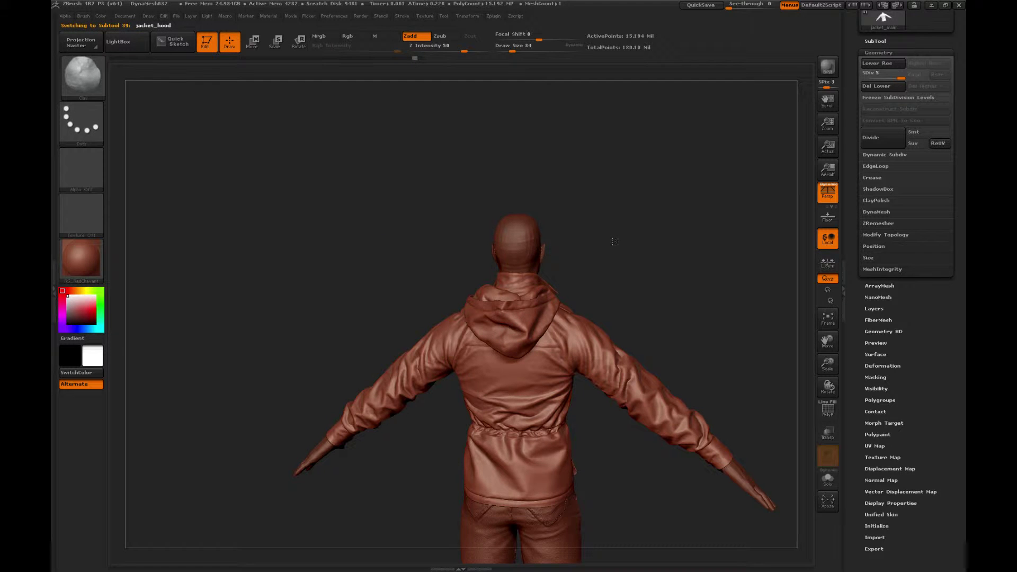
{"action": "left_click_drag", "start_coordinate": [608, 271], "coordinate": [622, 271]}
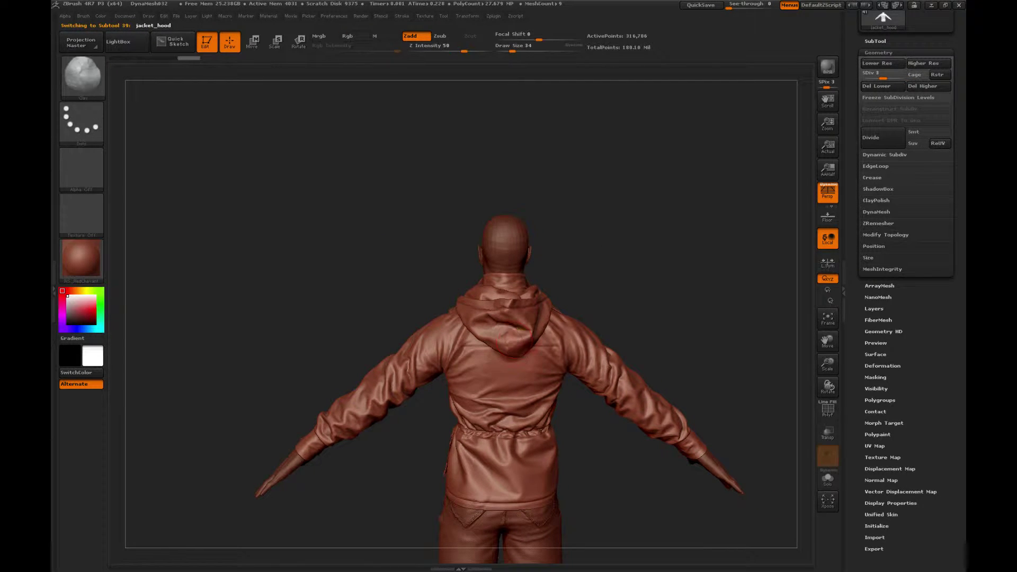
{"action": "key", "text": "b"}
{"action": "key", "text": "s"}
{"action": "key", "text": "m"}
{"action": "left_click", "coordinate": [538, 318]}
Sculpt the folds on the back of the hood with the Standard brush at draw size 22
{"action": "key", "text": "b"}
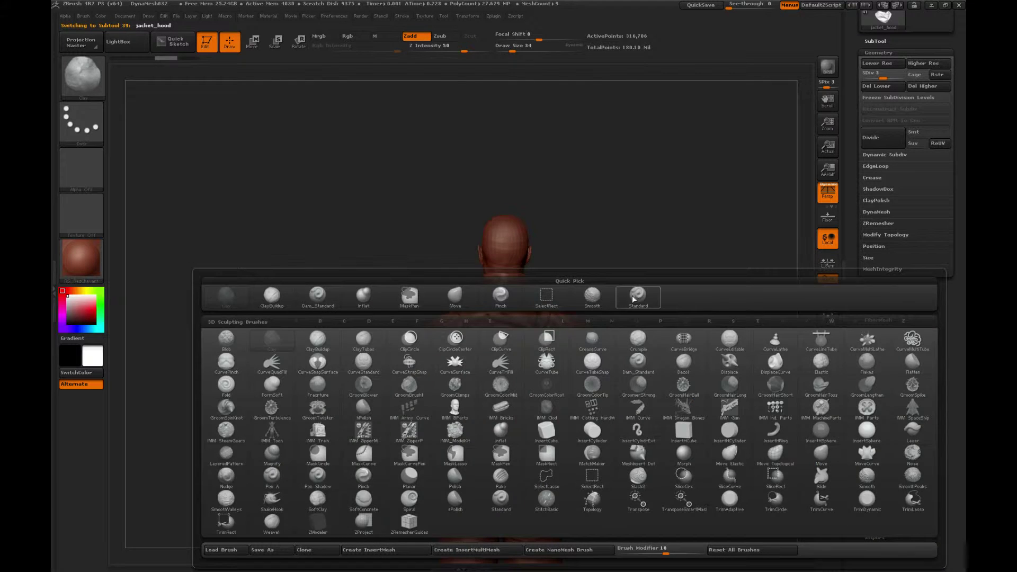
{"action": "key", "text": "s"}
{"action": "key", "text": "t"}
{"action": "left_click_drag", "start_coordinate": [631, 294], "coordinate": [645, 294]}
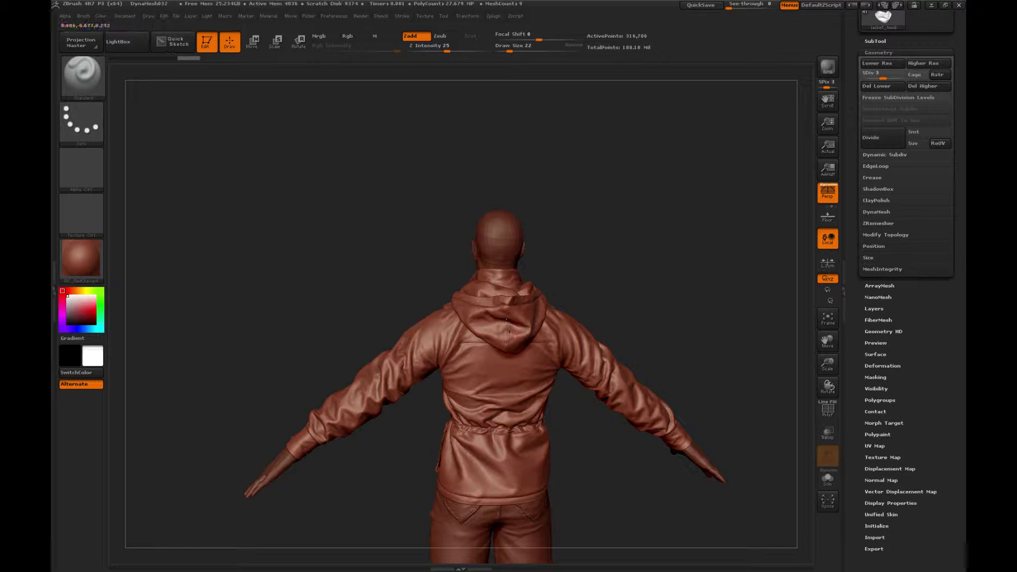
{"action": "left_click_drag", "start_coordinate": [505, 326], "coordinate": [501, 335]}
{"action": "left_click_drag", "start_coordinate": [560, 247], "coordinate": [504, 336]}
Build up the hood's back folds with the Clay brush at draw size 22 and smooth them
{"action": "key", "text": "b"}
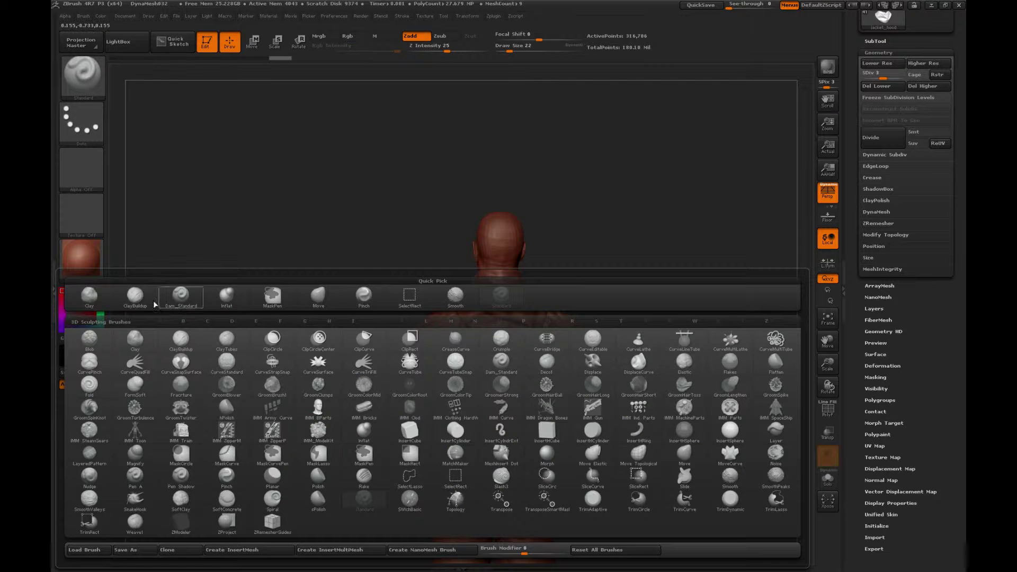
{"action": "left_click", "coordinate": [89, 298]}
{"action": "left_click_drag", "start_coordinate": [332, 281], "coordinate": [324, 282]}
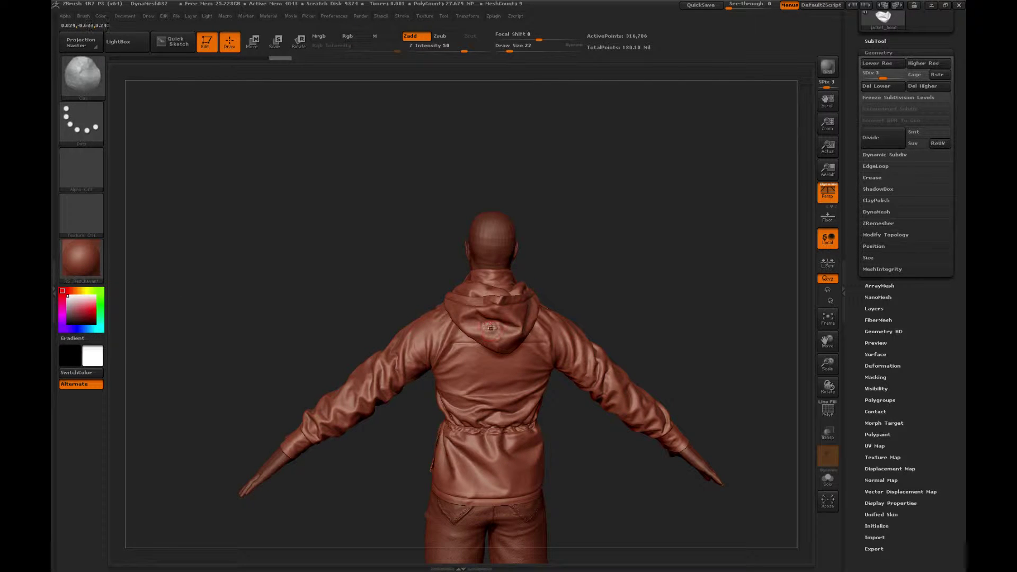
{"action": "key", "text": "shift"}
{"action": "key", "text": "shift"}
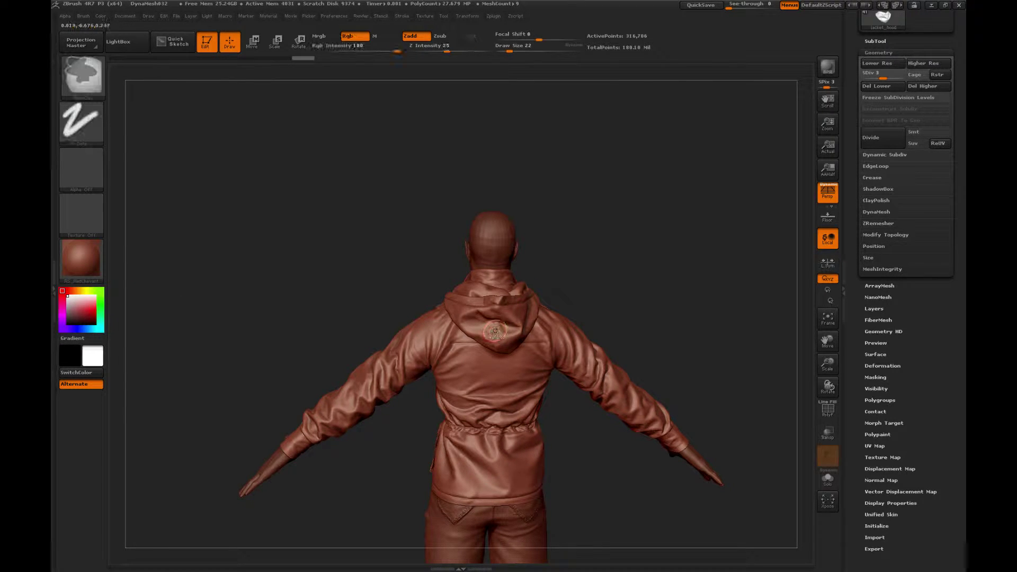
{"action": "key", "text": "b"}
{"action": "key", "text": "c"}
{"action": "key", "text": "l"}
Switch to the jacket_accessories subtool and detail the outer seam of the wearer's left chest pocket with the Standard brush at draw size 6
{"action": "left_click_drag", "start_coordinate": [352, 290], "coordinate": [671, 253]}
{"action": "key", "text": "b"}
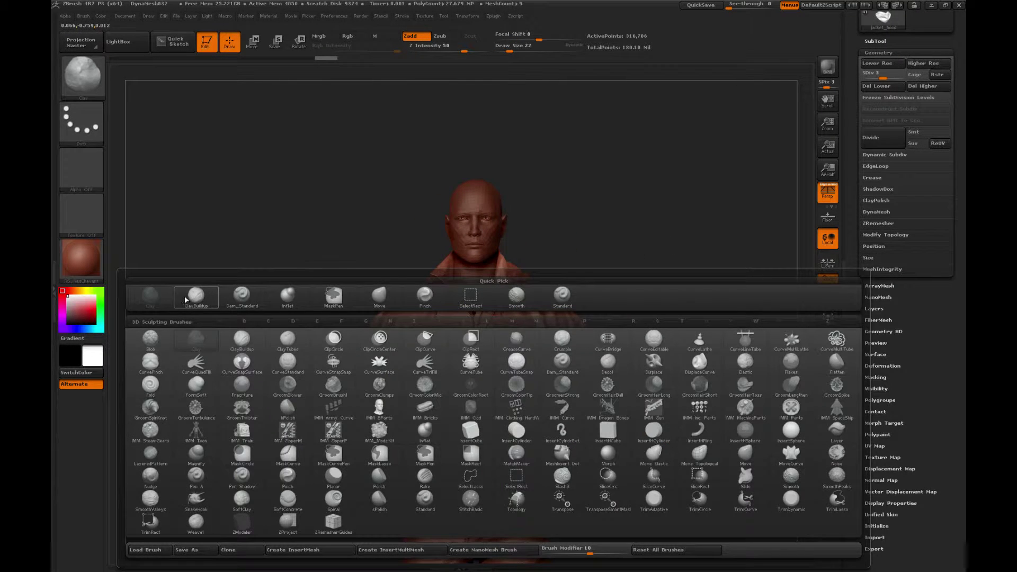
{"action": "left_click_drag", "start_coordinate": [338, 284], "coordinate": [329, 278], "text": "alt"}
{"action": "mouse_move", "coordinate": [829, 364]}
{"action": "left_mouse_down"}
{"action": "mouse_move", "coordinate": [705, 246]}
{"action": "mouse_move", "coordinate": [702, 178]}
{"action": "mouse_move", "coordinate": [657, 198]}
{"action": "mouse_move", "coordinate": [599, 175]}
{"action": "left_mouse_up"}
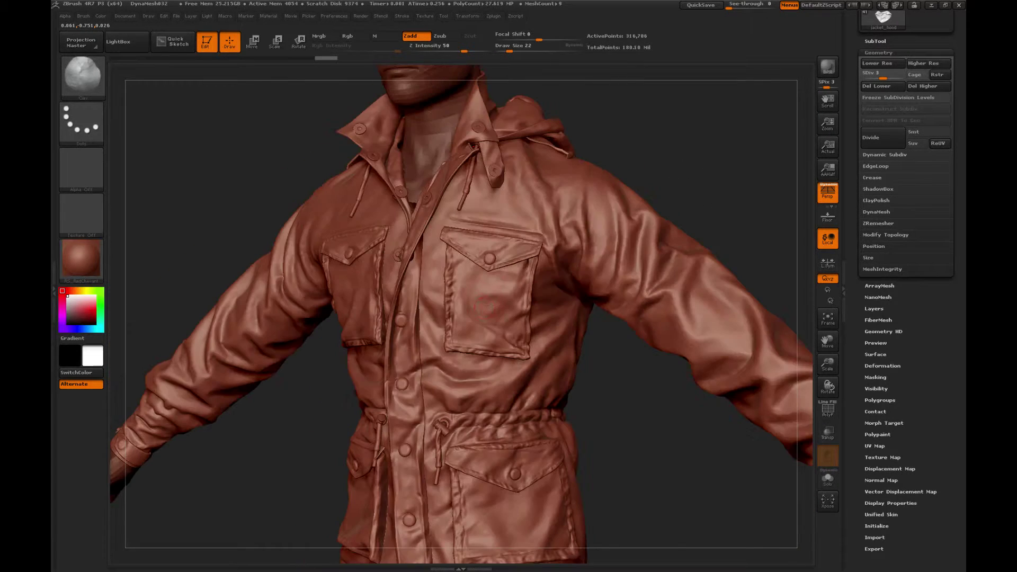
{"action": "left_click", "coordinate": [498, 270], "text": "alt"}
{"action": "key", "text": "b"}
{"action": "left_click", "coordinate": [600, 294]}
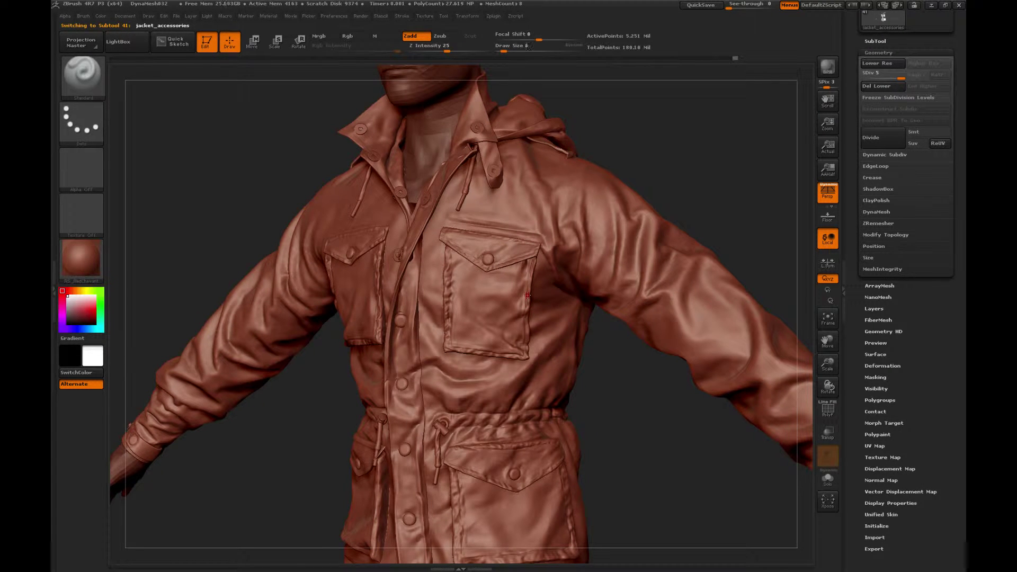
{"action": "right_click_drag", "start_coordinate": [527, 297], "coordinate": [524, 301]}
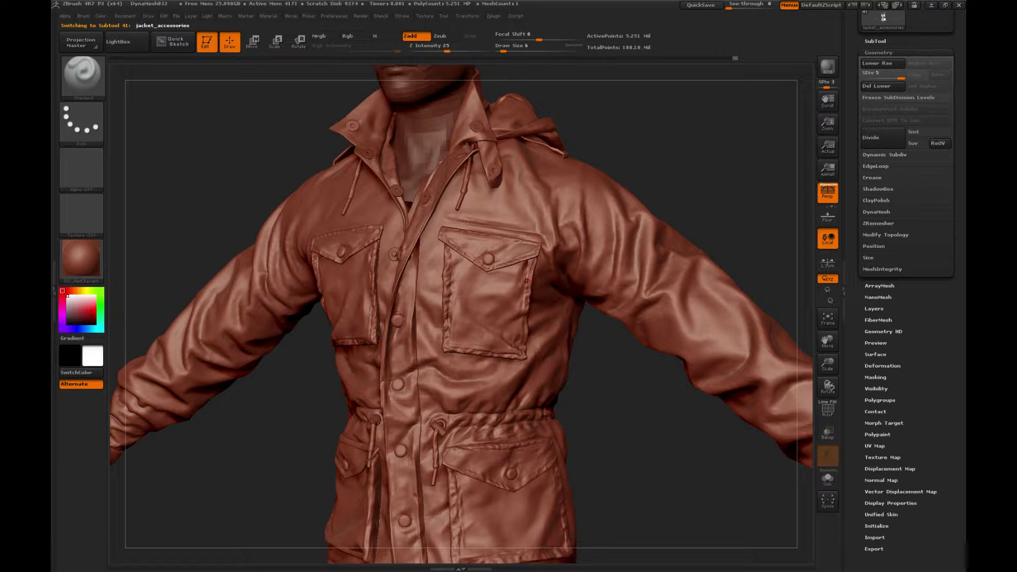
{"action": "left_click_drag", "start_coordinate": [534, 269], "coordinate": [527, 329]}
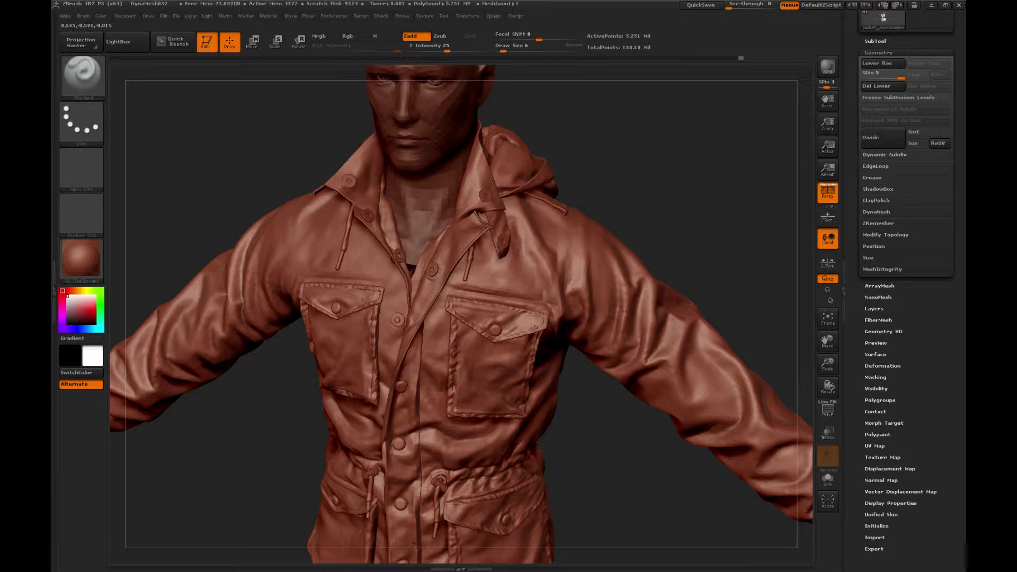
{"action": "left_click_drag", "start_coordinate": [689, 216], "coordinate": [657, 184]}
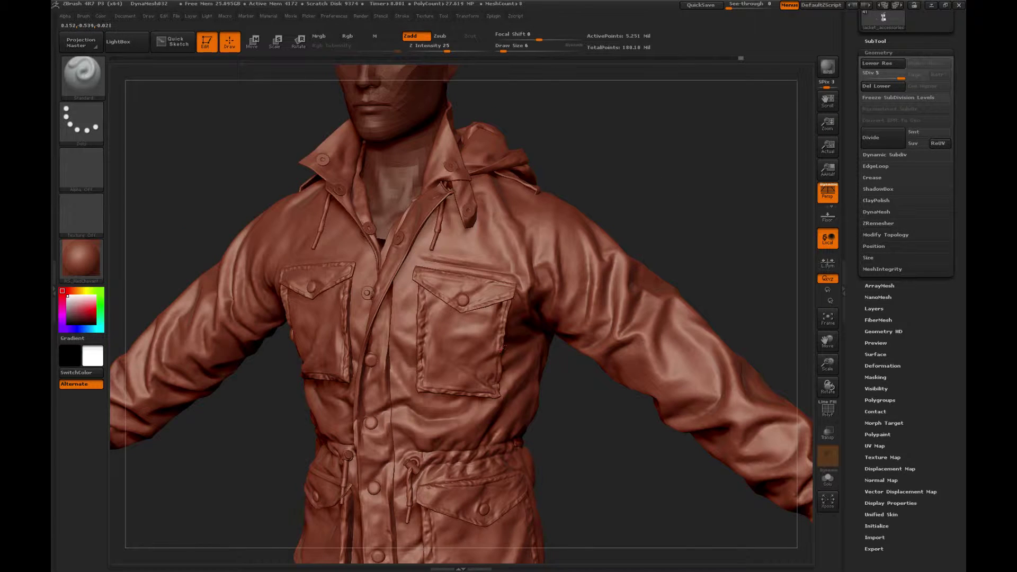
{"action": "right_click_drag", "start_coordinate": [501, 349], "coordinate": [504, 340]}
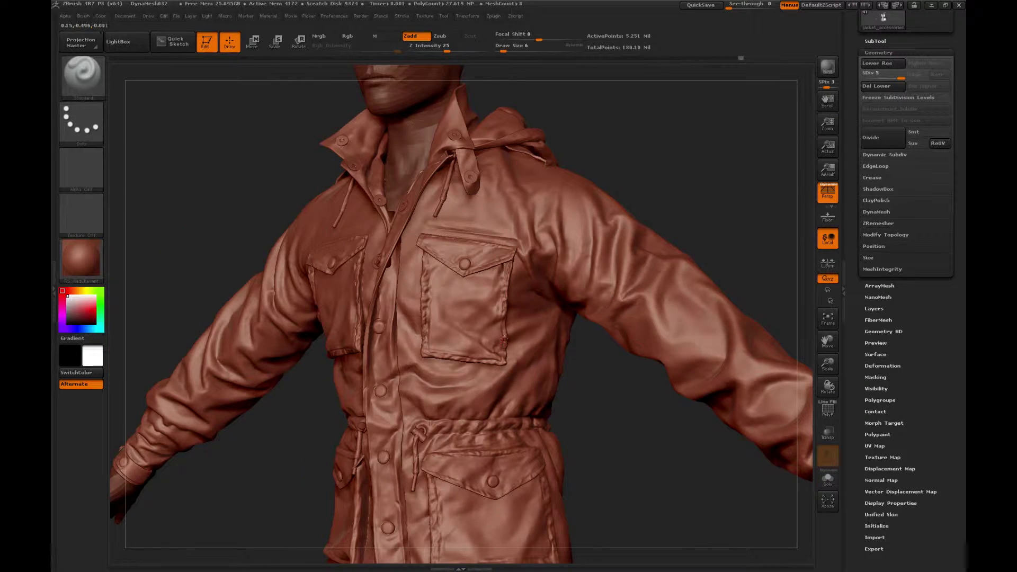
{"action": "left_click_drag", "start_coordinate": [505, 338], "coordinate": [505, 334]}
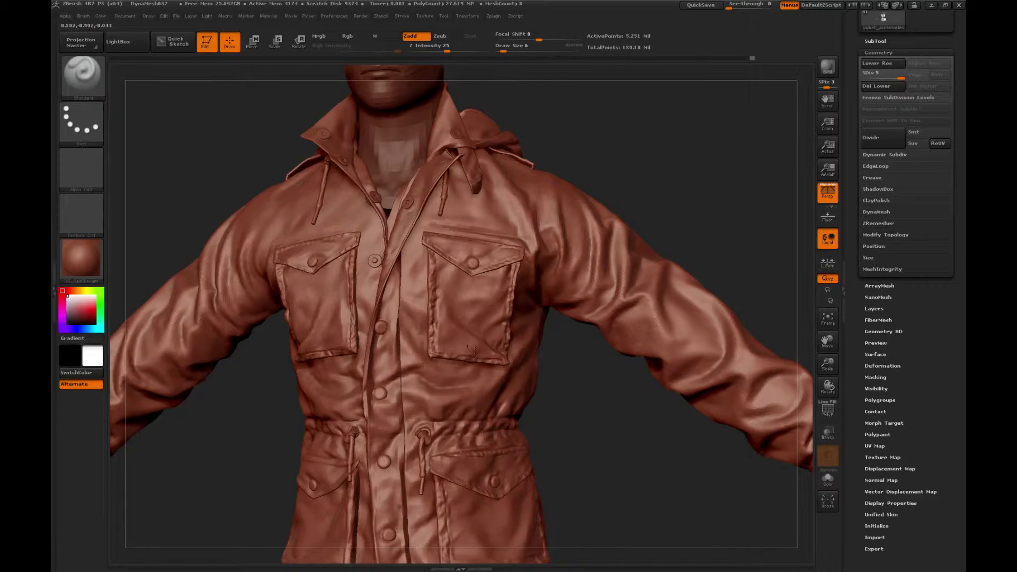
Add subtle folds to the wearer's left chest pocket with the Clay brush at draw size 6
{"action": "key", "text": "b"}
{"action": "left_click", "coordinate": [150, 295]}
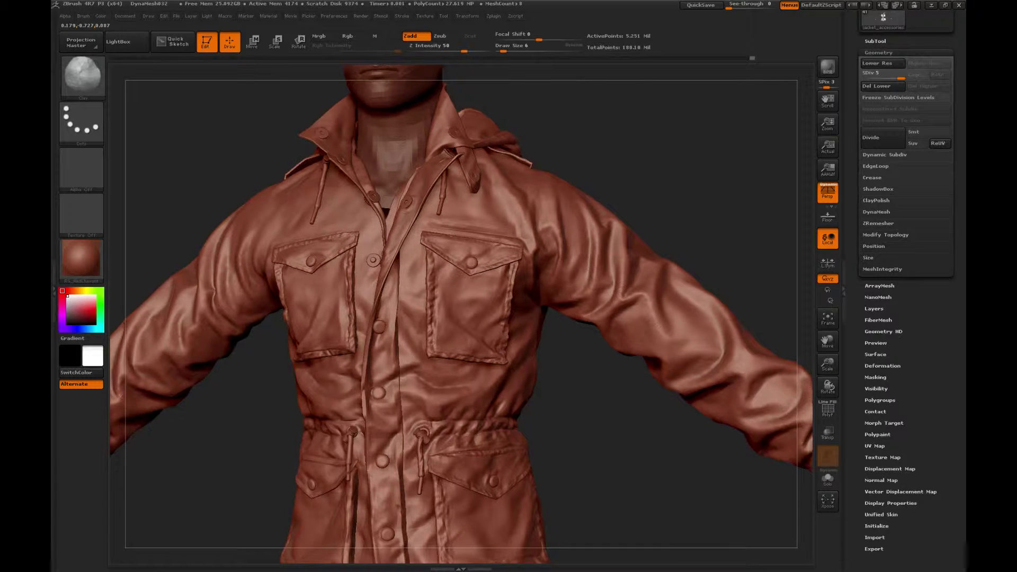
{"action": "left_click_drag", "start_coordinate": [689, 166], "coordinate": [668, 168]}
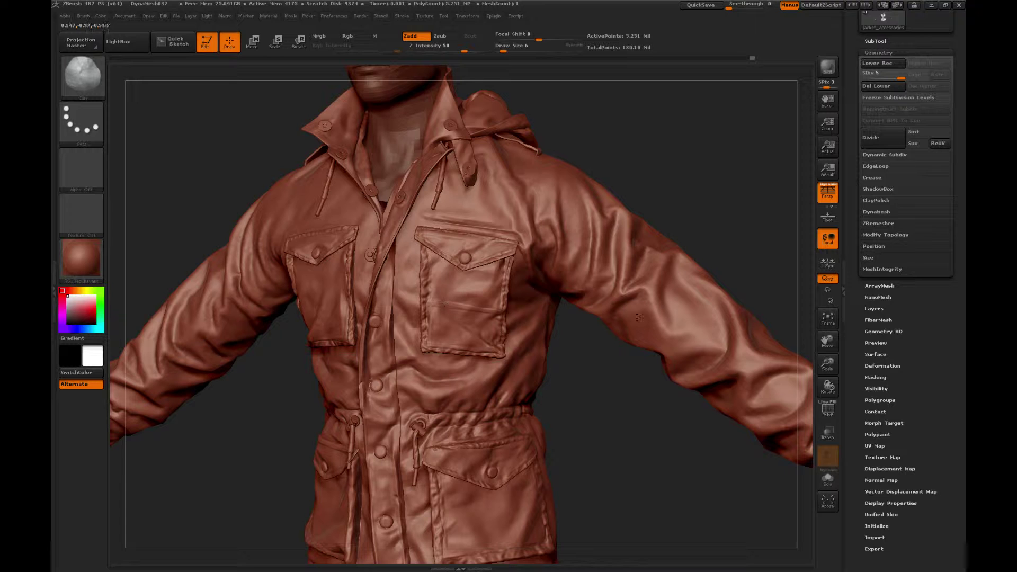
{"action": "left_click_drag", "start_coordinate": [827, 363], "coordinate": [796, 286]}
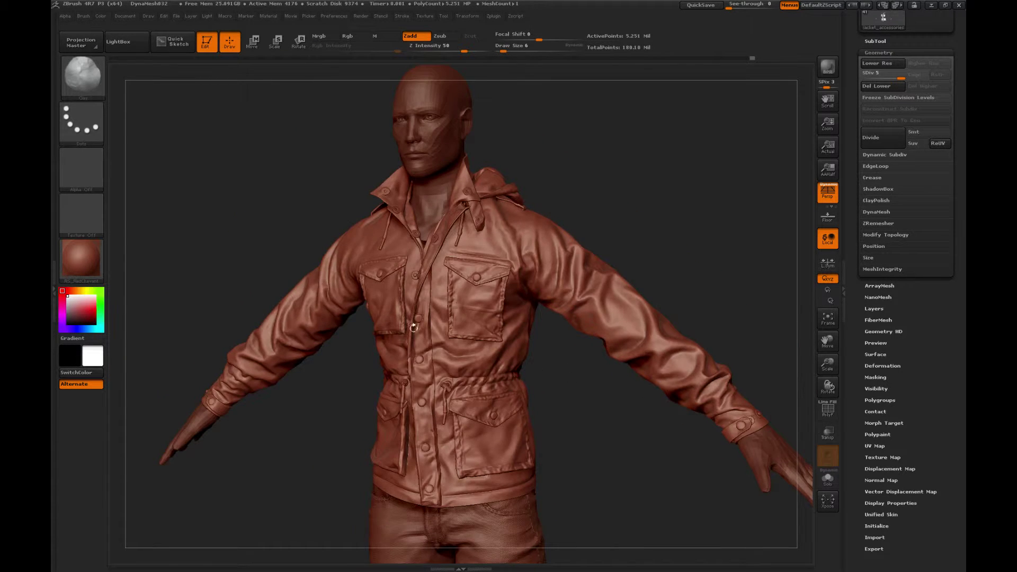
{"action": "left_click_drag", "start_coordinate": [563, 370], "coordinate": [547, 370]}
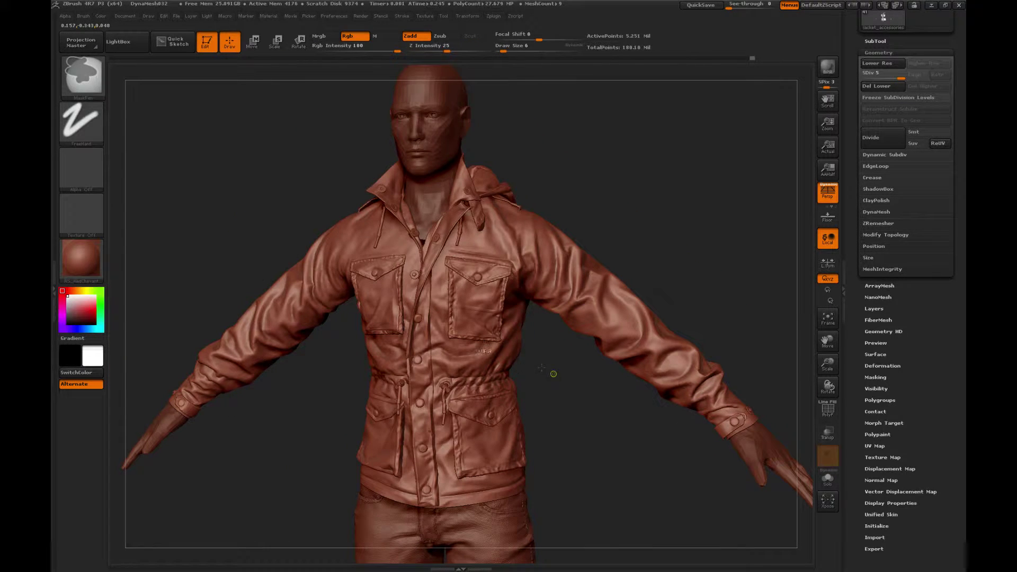
{"action": "key", "text": "ctrl"}
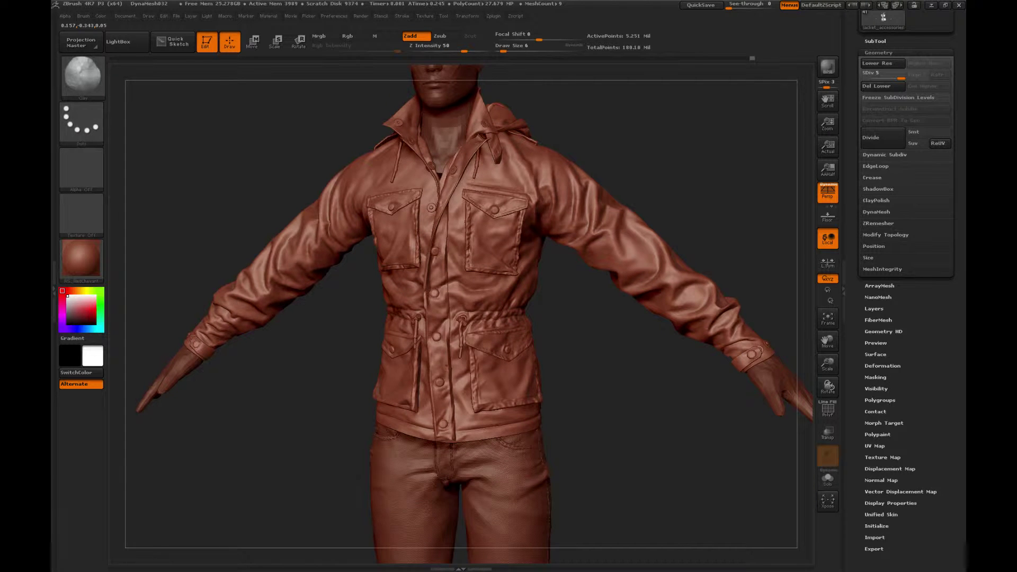
{"action": "left_click_drag", "start_coordinate": [636, 371], "coordinate": [622, 370]}
Sharpen the flap corner and stitched outer edge of the wearer's left chest pocket with the Standard brush at draw size 6
{"action": "key", "text": "b"}
{"action": "key", "text": "s"}
{"action": "key", "text": "t"}
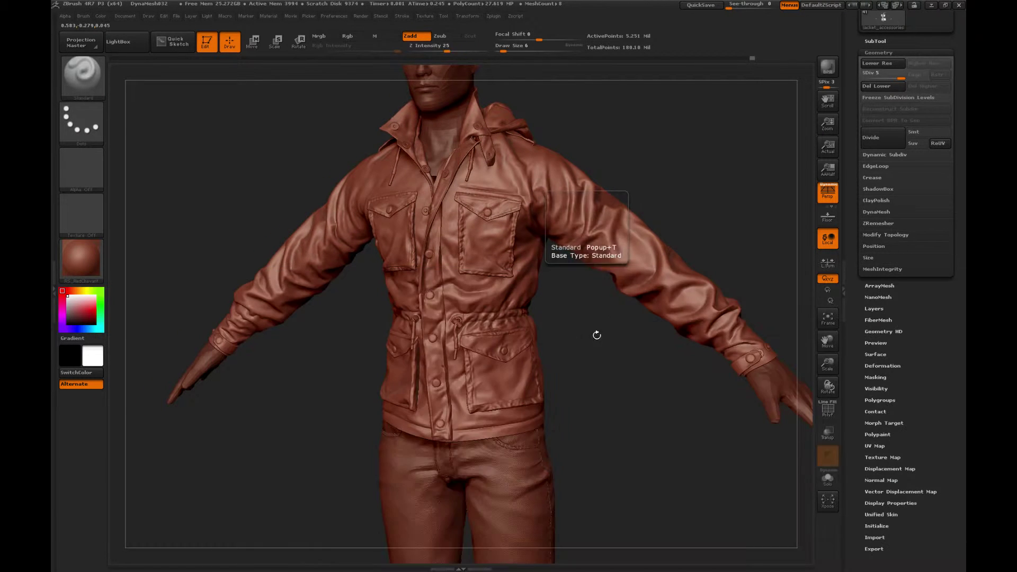
{"action": "left_click_drag", "start_coordinate": [595, 336], "coordinate": [652, 386]}
{"action": "left_click_drag", "start_coordinate": [827, 364], "coordinate": [608, 355]}
{"action": "right_click_drag", "start_coordinate": [453, 295], "coordinate": [452, 354], "text": "alt"}
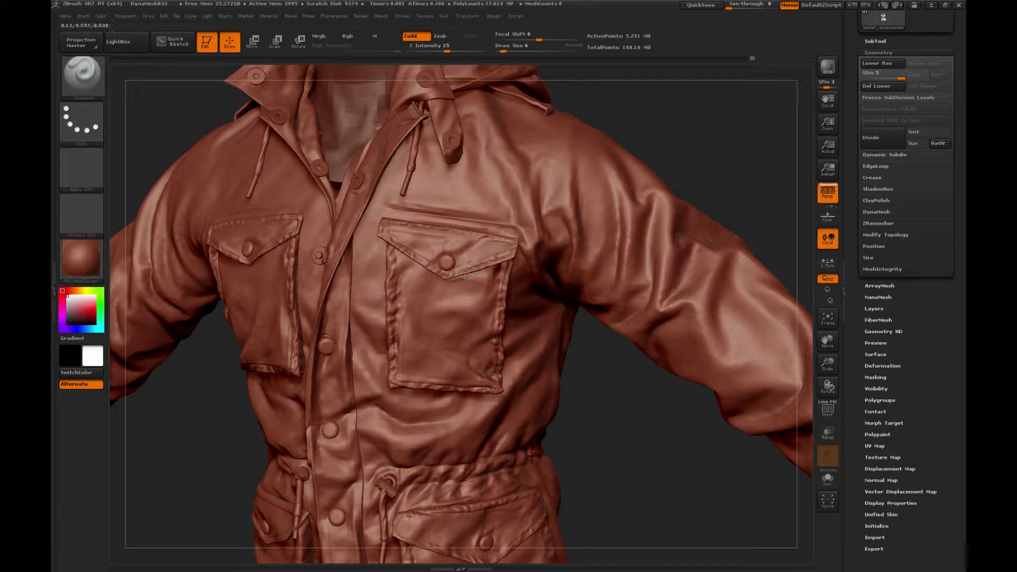
{"action": "right_click_drag", "start_coordinate": [503, 223], "coordinate": [503, 258]}
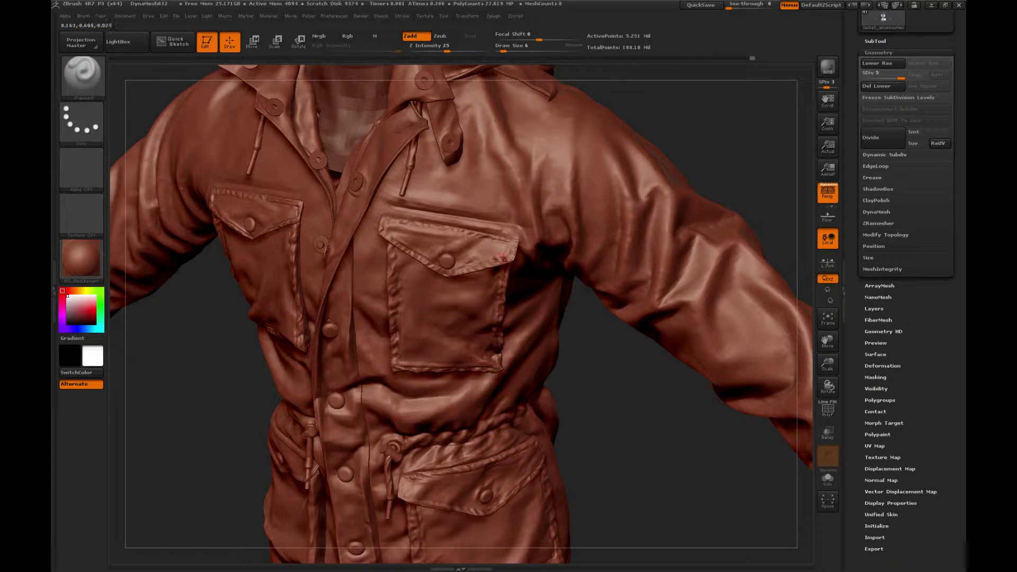
{"action": "left_click_drag", "start_coordinate": [602, 392], "coordinate": [514, 170]}
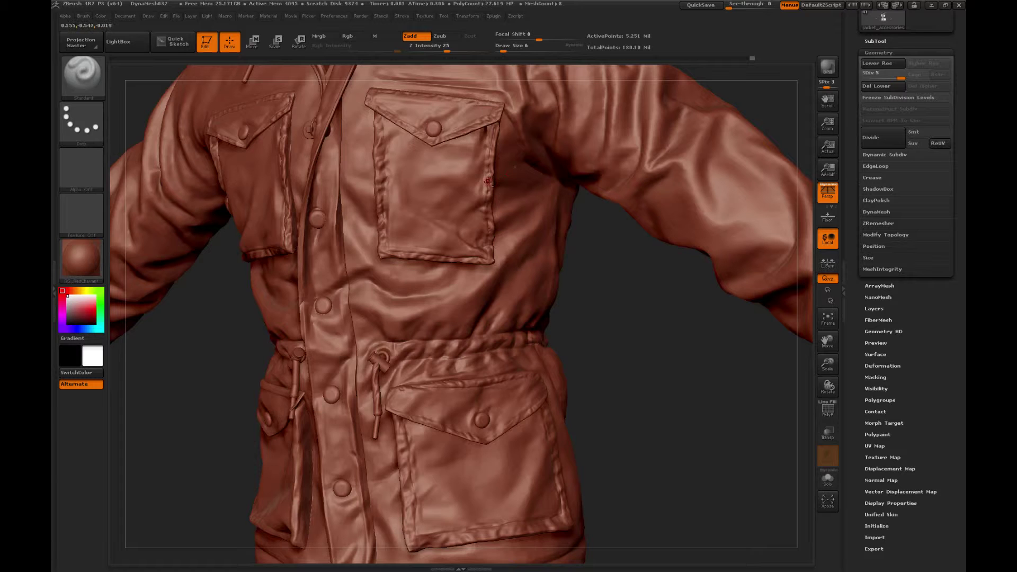
Add puckers along the flap and edge seams of the wearer's left lower pocket with the Standard brush, reducing the draw size to 4
{"action": "left_click_drag", "start_coordinate": [586, 291], "coordinate": [545, 272]}
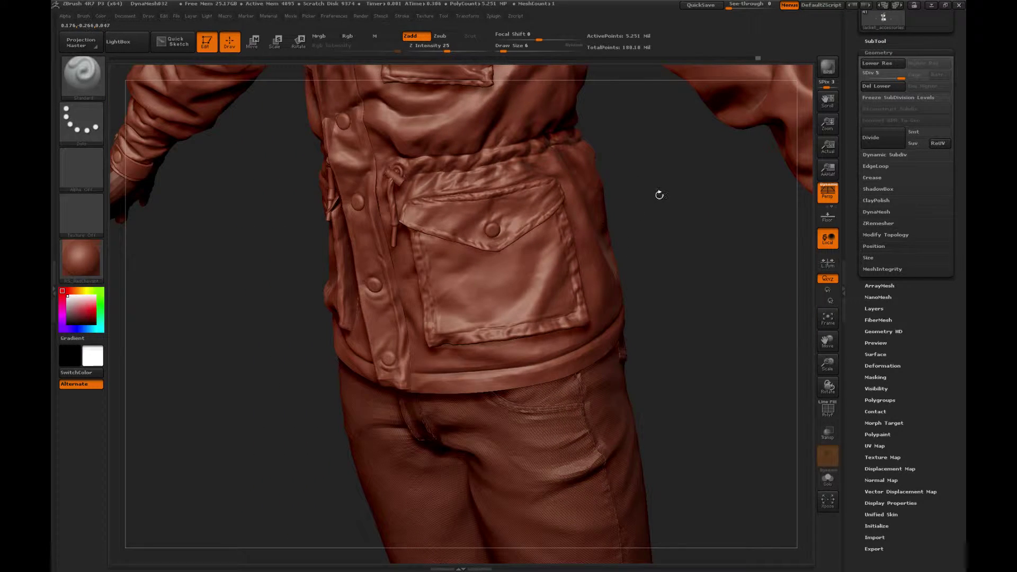
{"action": "left_click_drag", "start_coordinate": [659, 192], "coordinate": [433, 237]}
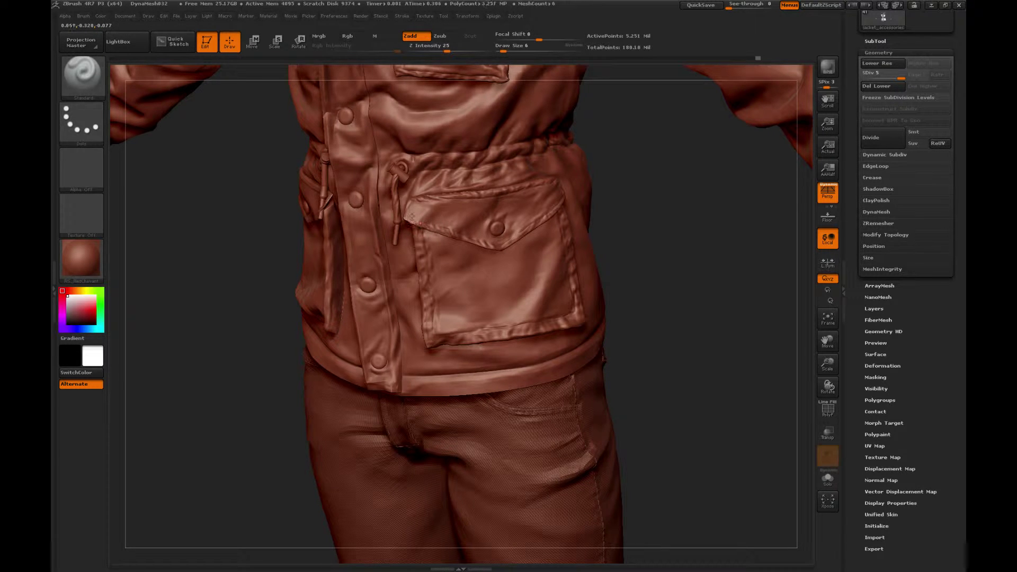
{"action": "left_click_drag", "start_coordinate": [647, 178], "coordinate": [468, 276]}
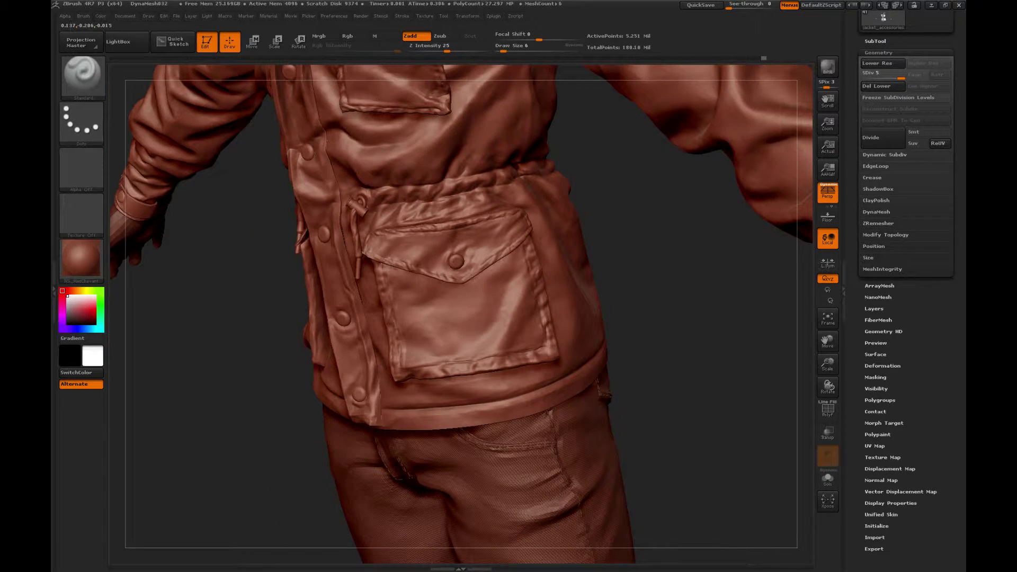
{"action": "left_click_drag", "start_coordinate": [615, 241], "coordinate": [608, 183]}
{"action": "right_click_drag", "start_coordinate": [507, 288], "coordinate": [511, 302]}
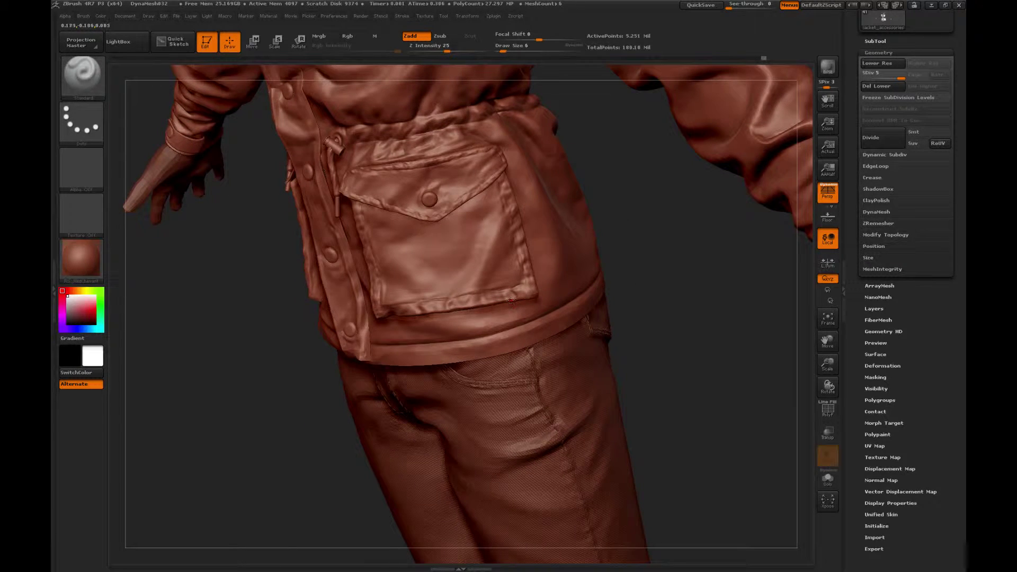
{"action": "left_click_drag", "start_coordinate": [654, 238], "coordinate": [449, 228]}
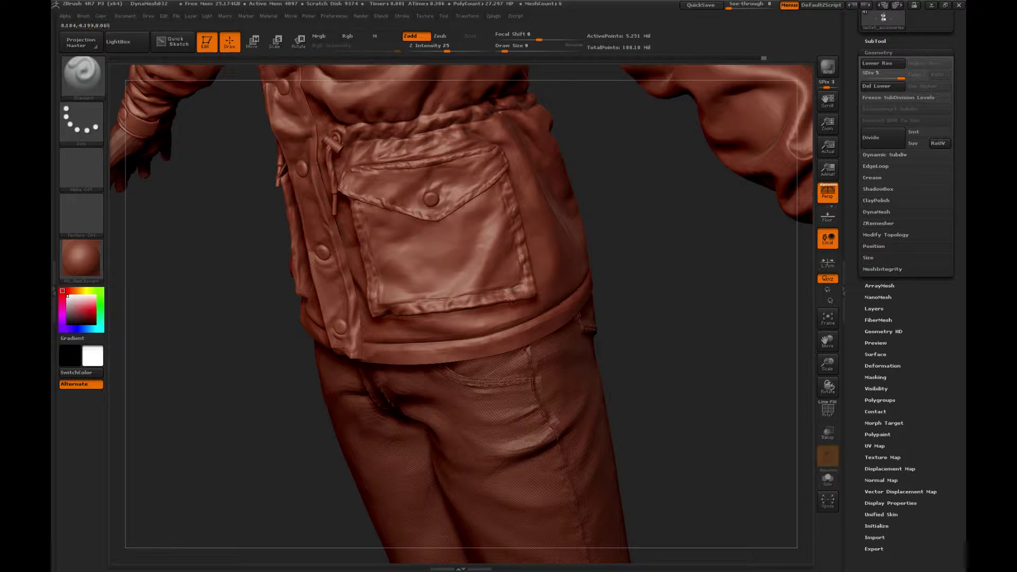
{"action": "right_click_drag", "start_coordinate": [523, 293], "coordinate": [506, 295], "text": "alt"}
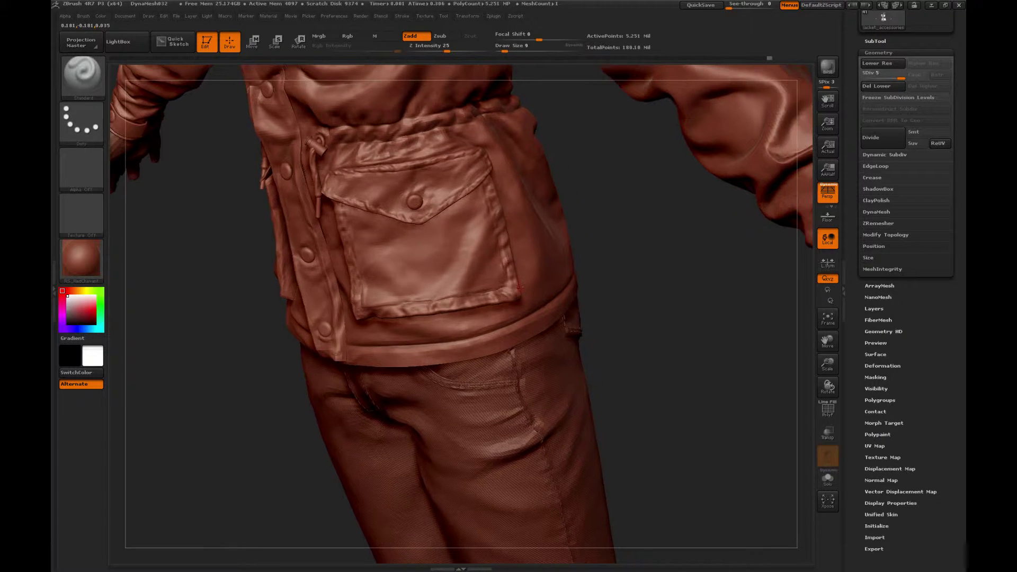
Smooth the lower panel of the wearer's left lower pocket near its hem seam
{"action": "left_click_drag", "start_coordinate": [630, 210], "coordinate": [699, 214]}
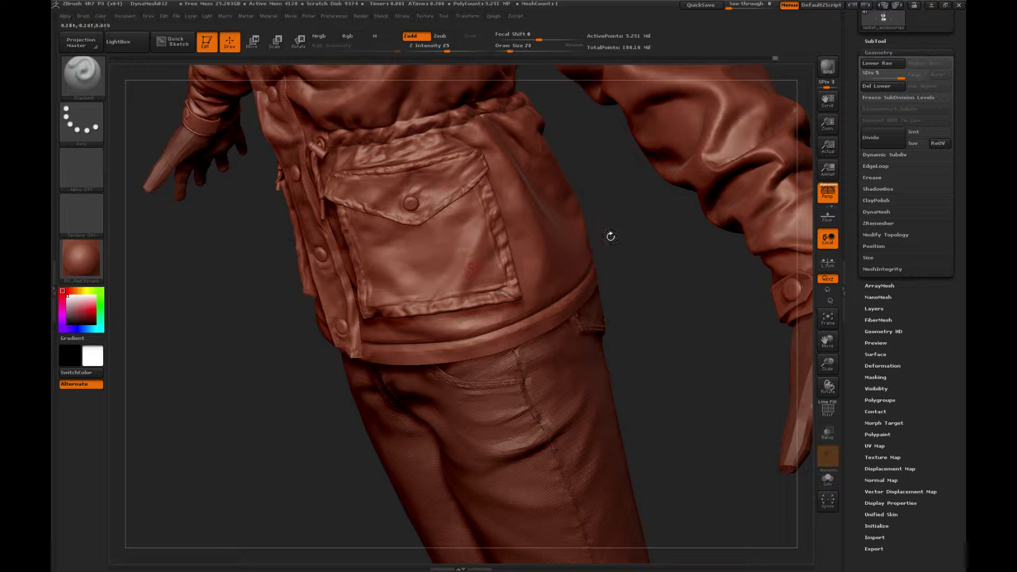
{"action": "left_click_drag", "start_coordinate": [609, 237], "coordinate": [628, 236]}
{"action": "left_click_drag", "start_coordinate": [486, 288], "coordinate": [480, 285], "text": "shift"}
{"action": "left_click_drag", "start_coordinate": [629, 227], "coordinate": [554, 249]}
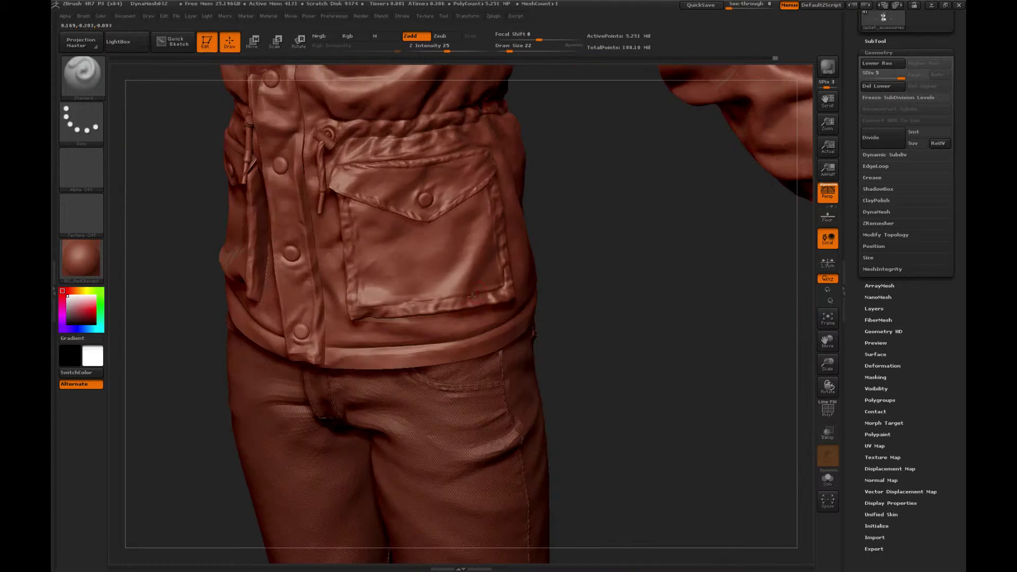
Deepen the creases along the seams and lower inner corner of the wearer's left lower pocket with the Dam_Standard brush at draw size 22
{"action": "key", "text": "b"}
{"action": "left_click", "coordinate": [209, 298]}
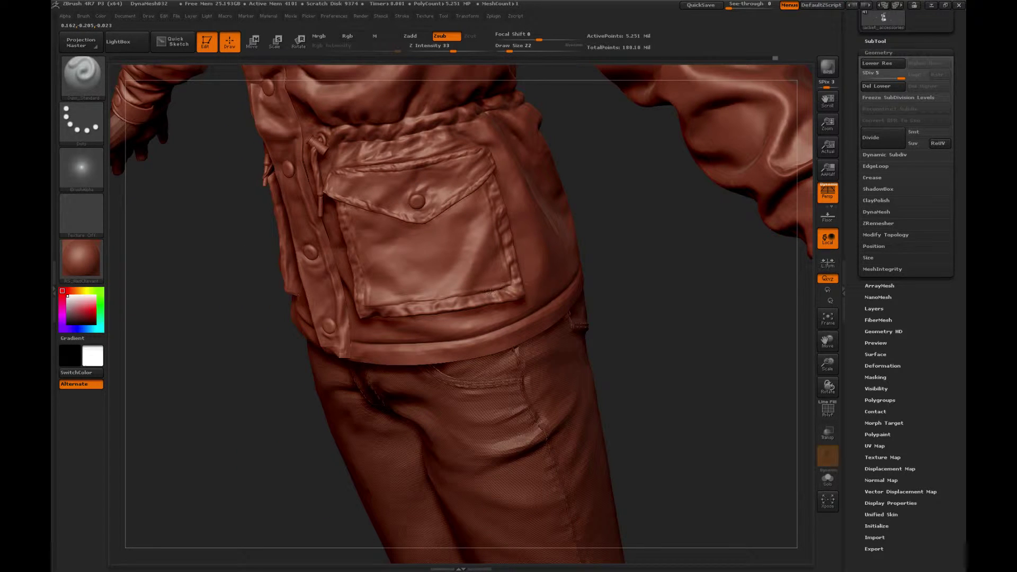
{"action": "left_click_drag", "start_coordinate": [628, 195], "coordinate": [702, 209]}
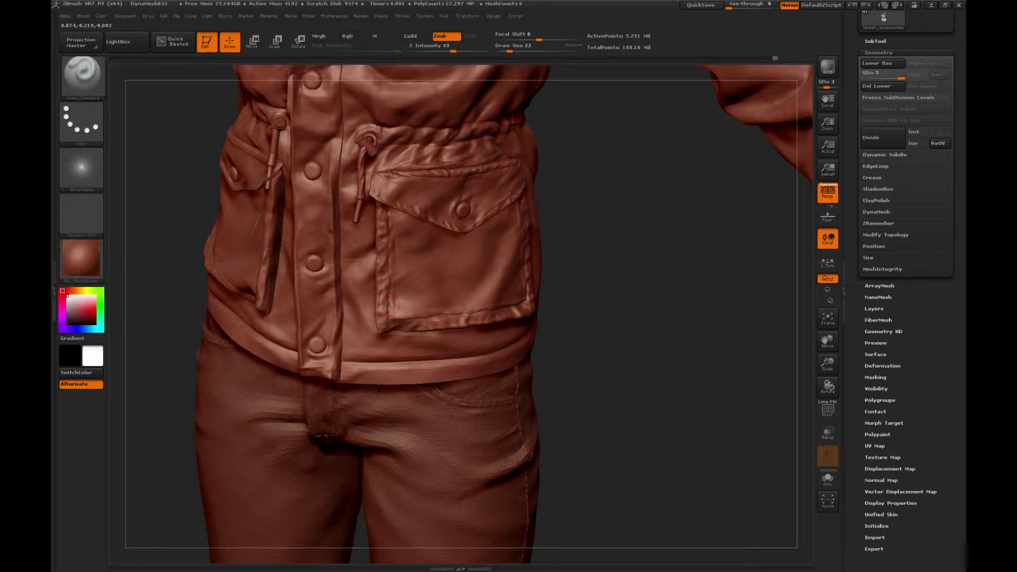
{"action": "left_click_drag", "start_coordinate": [581, 189], "coordinate": [540, 140]}
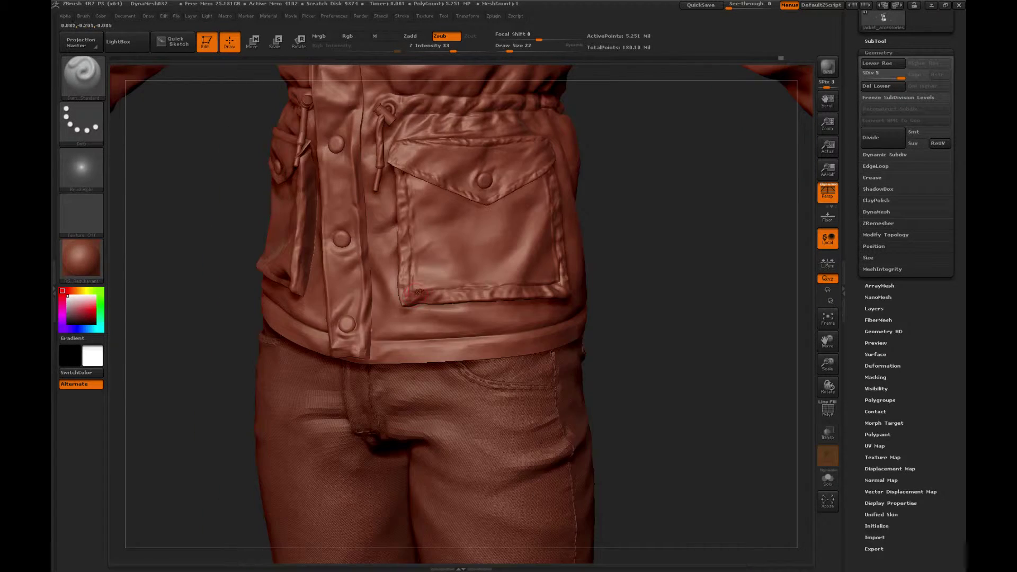
{"action": "mouse_move", "coordinate": [665, 212]}
{"action": "left_mouse_down"}
{"action": "mouse_move", "coordinate": [649, 208]}
{"action": "mouse_move", "coordinate": [702, 194]}
{"action": "mouse_move", "coordinate": [688, 200]}
{"action": "left_mouse_up"}
Switch to the jacket_main subtool and smooth the jacket hem at the lower end of the front placket
{"action": "key", "text": "b"}
{"action": "left_click", "coordinate": [631, 281]}
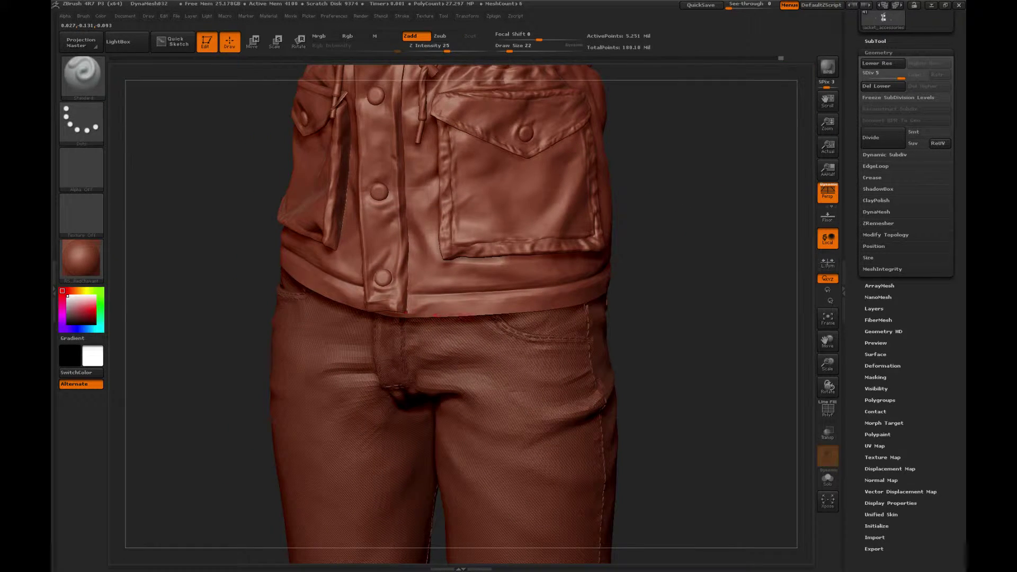
{"action": "left_click", "coordinate": [406, 313], "text": "alt"}
{"action": "right_click_drag", "start_coordinate": [443, 312], "coordinate": [583, 312]}
{"action": "left_click_drag", "start_coordinate": [485, 286], "coordinate": [412, 308]}
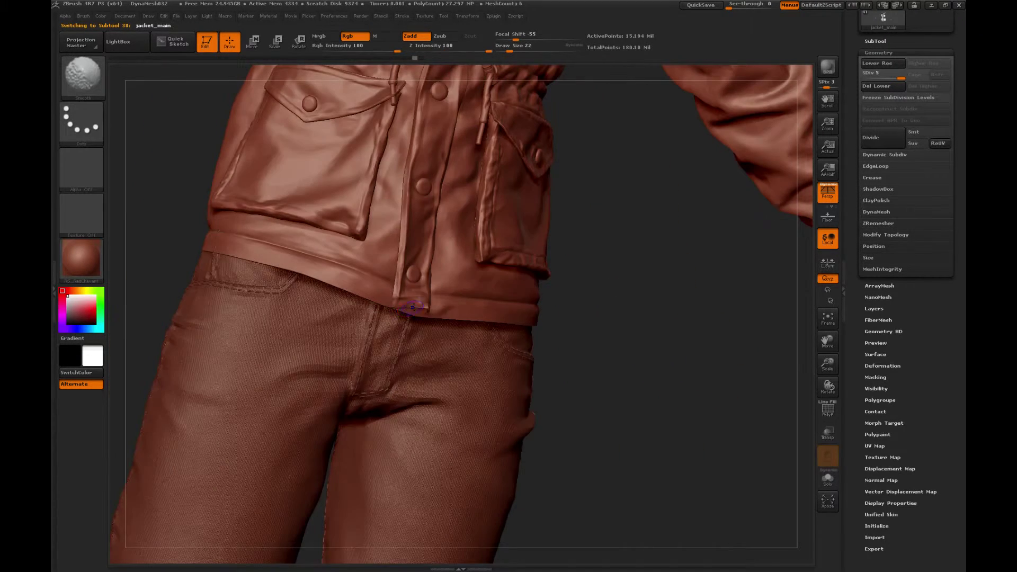
{"action": "left_click_drag", "start_coordinate": [634, 193], "coordinate": [619, 308], "text": "alt"}
{"action": "left_click_drag", "start_coordinate": [618, 309], "coordinate": [556, 315]}
{"action": "left_click_drag", "start_coordinate": [640, 220], "coordinate": [394, 273]}
{"action": "key", "text": "shift"}
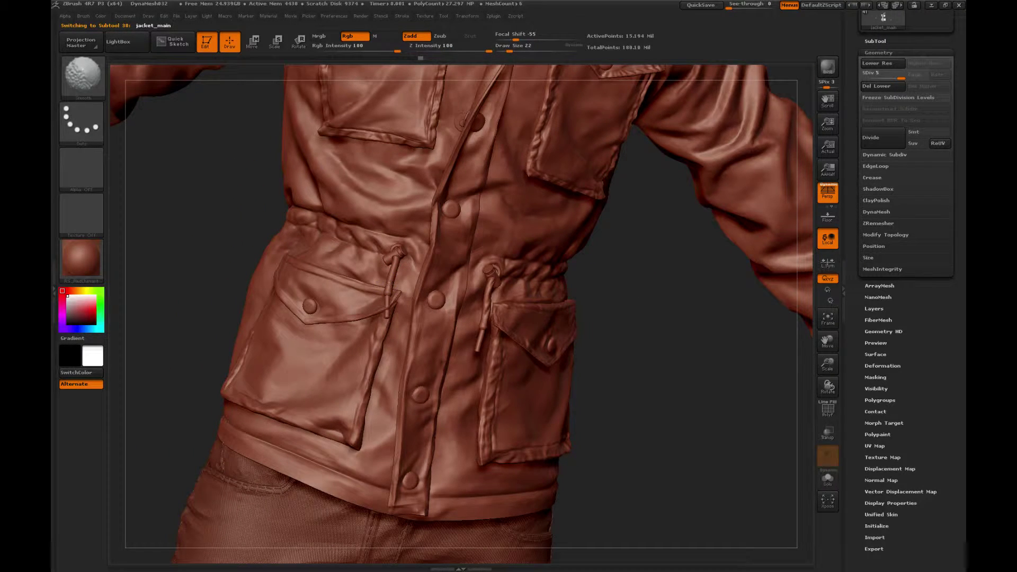
Switch to the jacket_accessories_2 subtool, isolate it in Solo mode and lower it to subdivision level 4
{"action": "left_click", "coordinate": [827, 480]}
{"action": "left_click", "coordinate": [828, 482]}
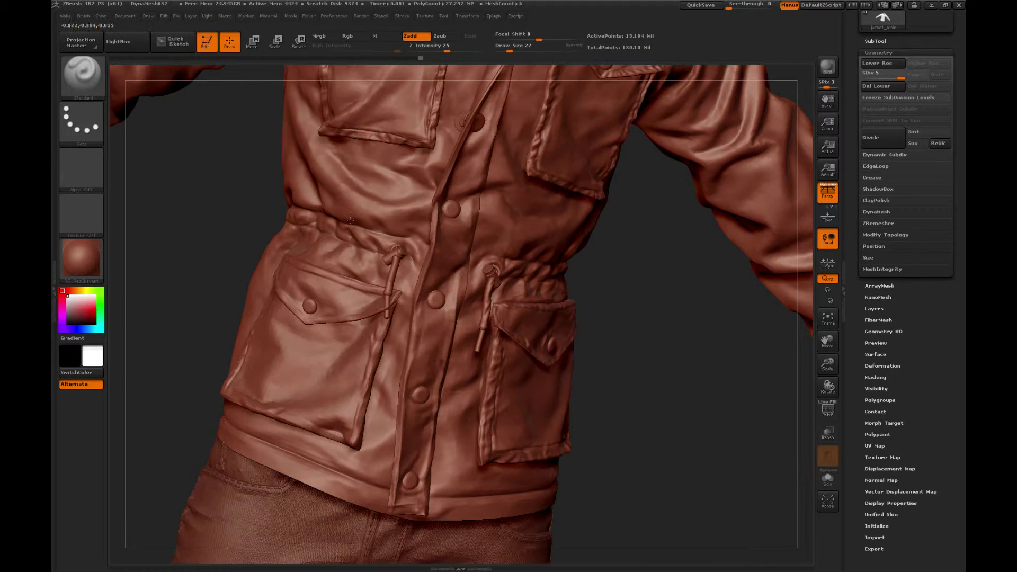
{"action": "left_click", "coordinate": [393, 257], "text": "alt"}
{"action": "key", "text": "shift"}
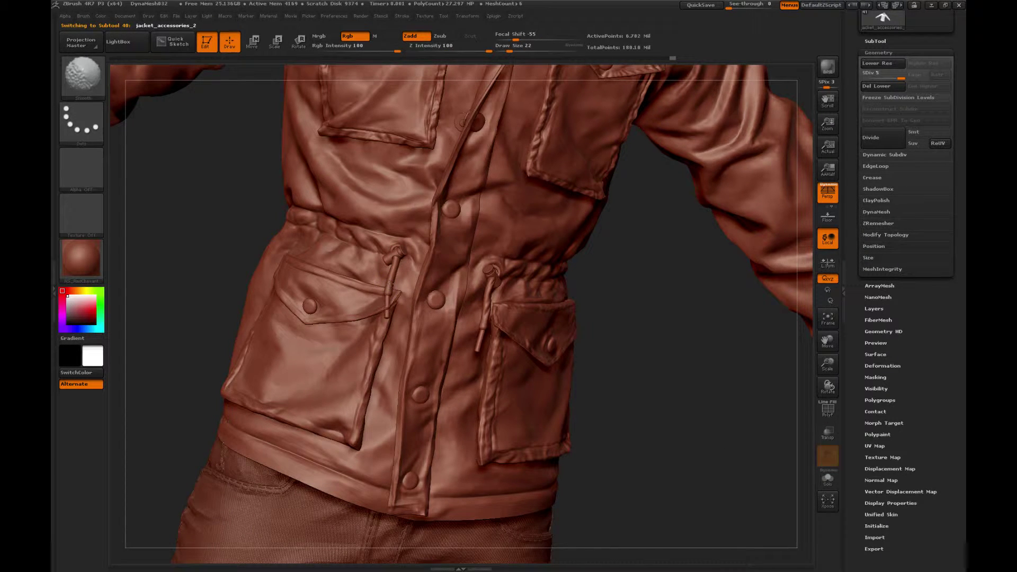
{"action": "left_click", "coordinate": [828, 480]}
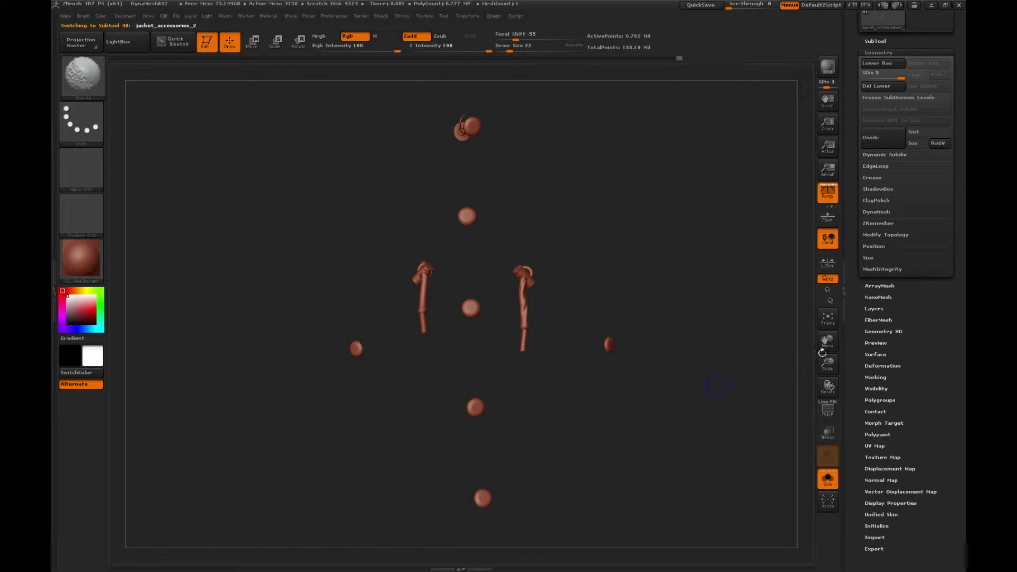
{"action": "key", "text": "shift+d"}
{"action": "mouse_move", "coordinate": [828, 365]}
{"action": "left_mouse_down"}
{"action": "mouse_move", "coordinate": [461, 363]}
{"action": "mouse_move", "coordinate": [399, 311]}
{"action": "left_mouse_up"}
{"action": "key", "text": "shift"}
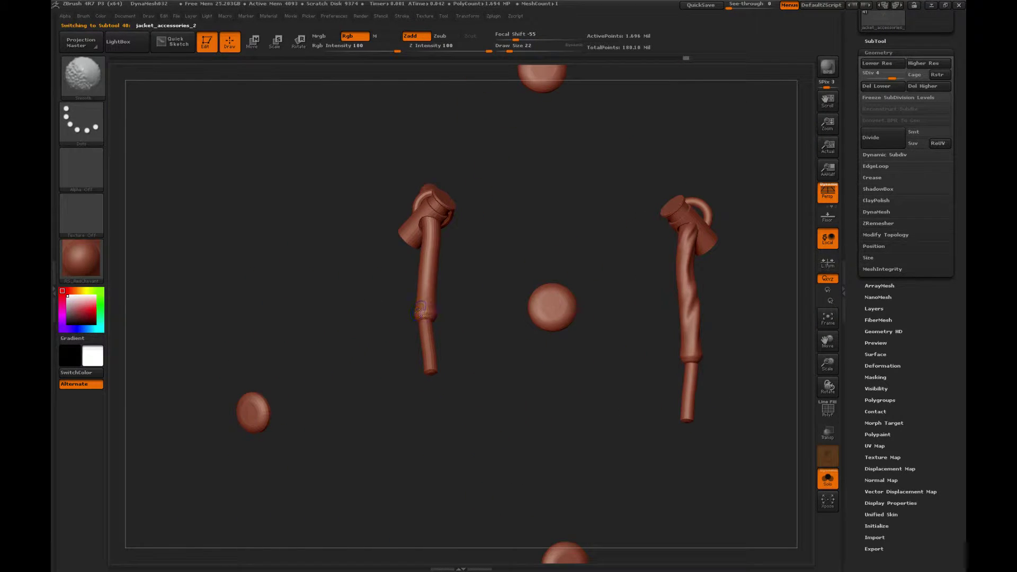
Smooth the toggle and drawcord on the wearer's right side with the Smooth brush at draw size 22
{"action": "left_click_drag", "start_coordinate": [392, 233], "coordinate": [400, 292], "text": "alt"}
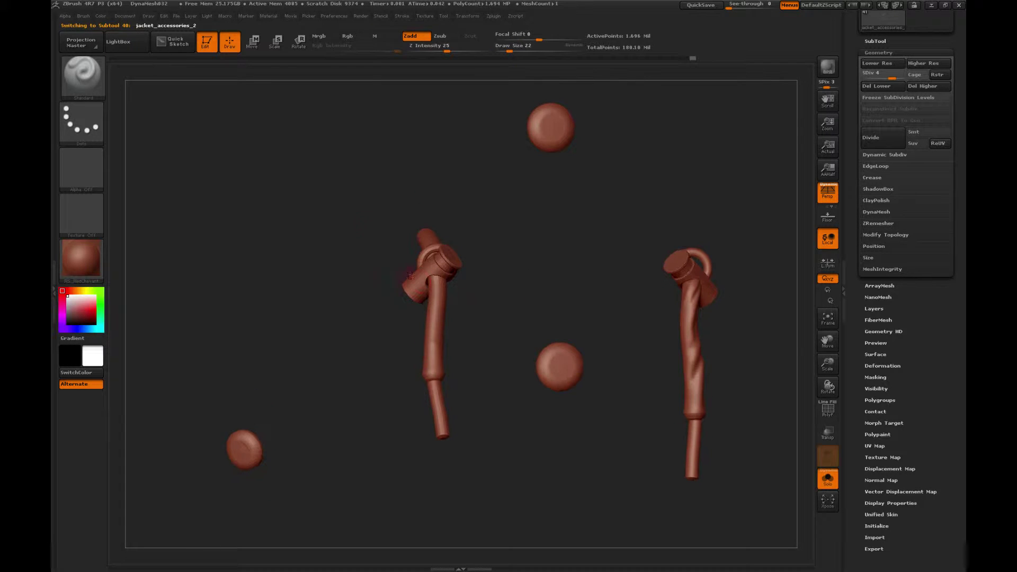
{"action": "key", "text": "shift"}
{"action": "left_click_drag", "start_coordinate": [507, 243], "coordinate": [472, 281]}
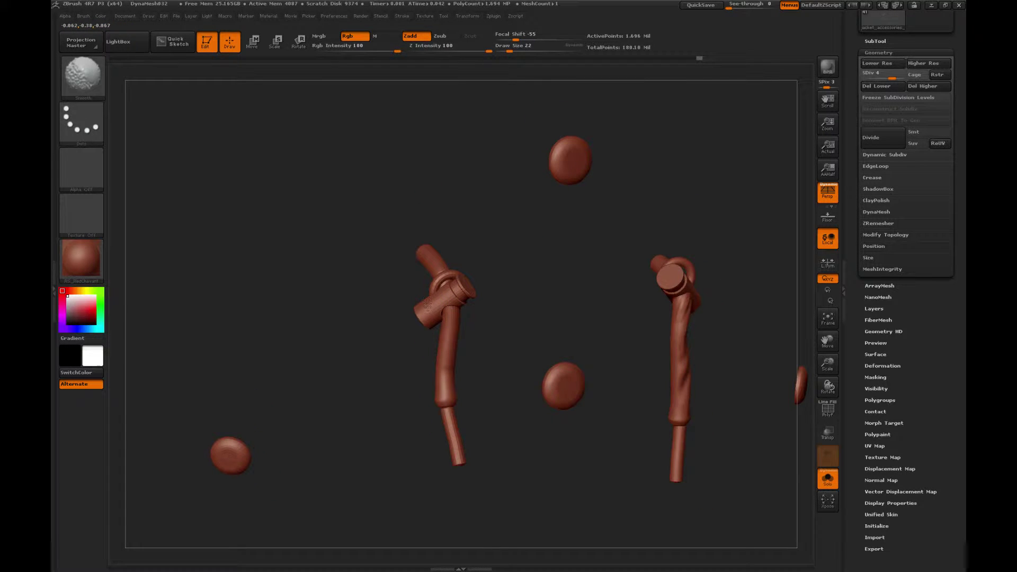
{"action": "mouse_move", "coordinate": [505, 210]}
{"action": "left_mouse_down", "text": "alt"}
{"action": "mouse_move", "coordinate": [507, 247]}
{"action": "mouse_move", "coordinate": [477, 278]}
{"action": "mouse_move", "coordinate": [503, 239]}
{"action": "mouse_move", "coordinate": [499, 213]}
{"action": "left_mouse_up", "text": "alt"}
{"action": "key", "text": "shift"}
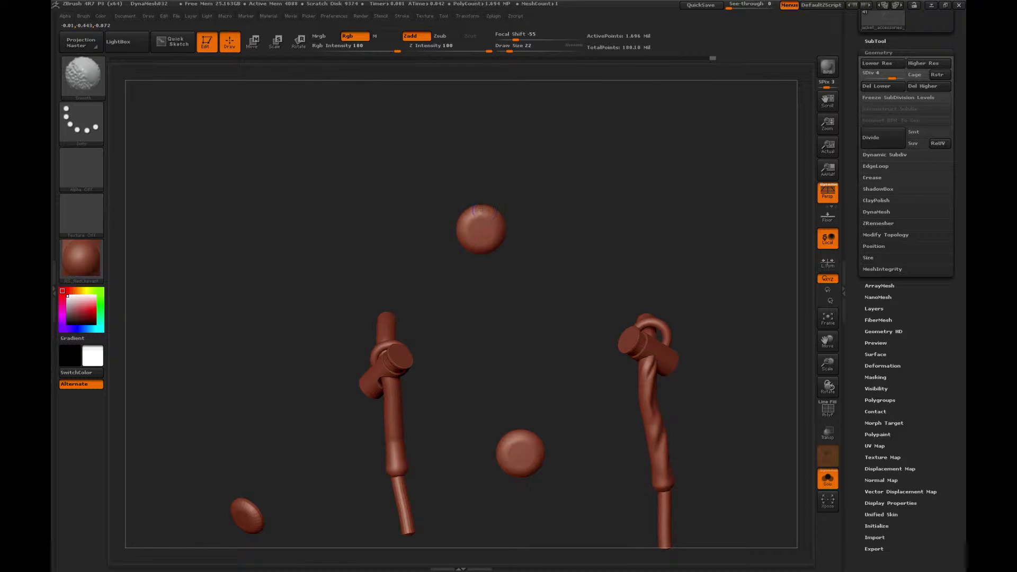
{"action": "left_click_drag", "start_coordinate": [516, 406], "coordinate": [504, 248], "text": "alt"}
{"action": "mouse_move", "coordinate": [465, 325]}
{"action": "left_mouse_down", "text": "alt"}
{"action": "mouse_move", "coordinate": [521, 318]}
{"action": "mouse_move", "coordinate": [431, 337]}
{"action": "left_mouse_up", "text": "alt"}
{"action": "key", "text": "shift"}
Carve lengthwise grooves into the thin end of the wearer's right drawcord with the Dam_Standard brush, reducing the draw size to 14
{"action": "key", "text": "b"}
{"action": "left_click", "coordinate": [356, 296]}
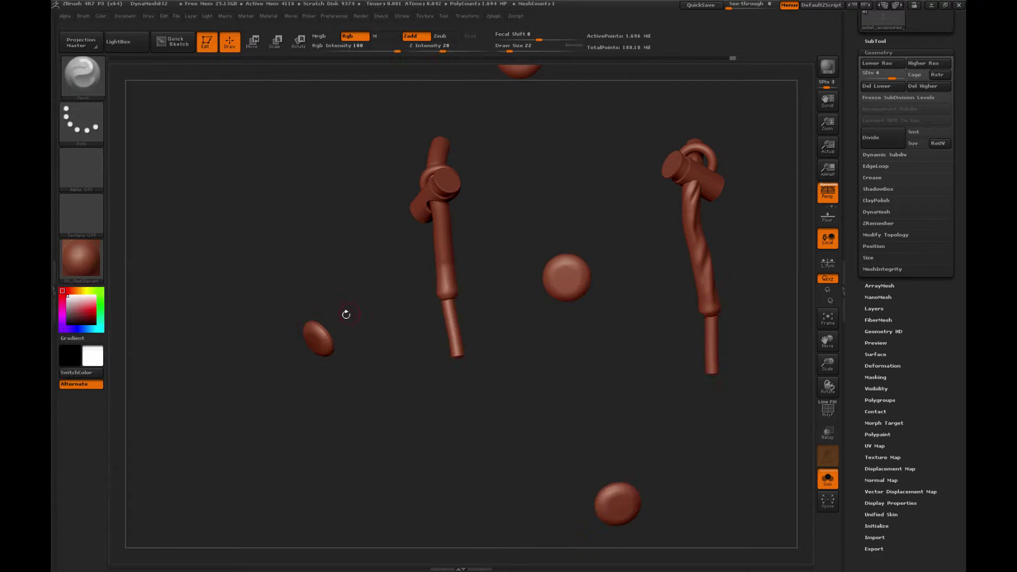
{"action": "key", "text": "b"}
{"action": "left_click", "coordinate": [175, 301]}
{"action": "left_click_drag", "start_coordinate": [230, 229], "coordinate": [208, 225]}
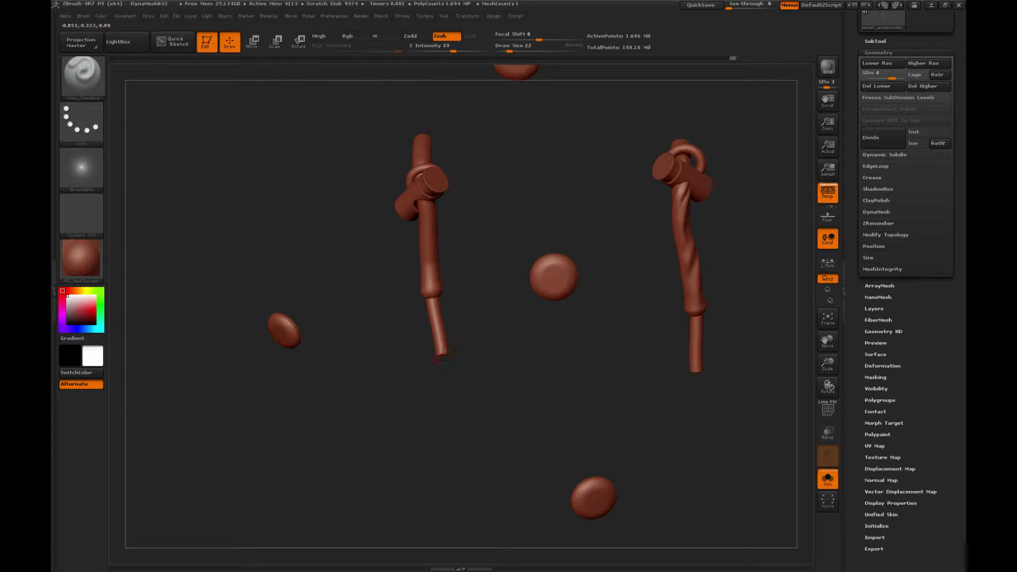
{"action": "left_click_drag", "start_coordinate": [443, 354], "coordinate": [434, 319]}
{"action": "key", "text": "["}
{"action": "left_click_drag", "start_coordinate": [449, 359], "coordinate": [446, 360]}
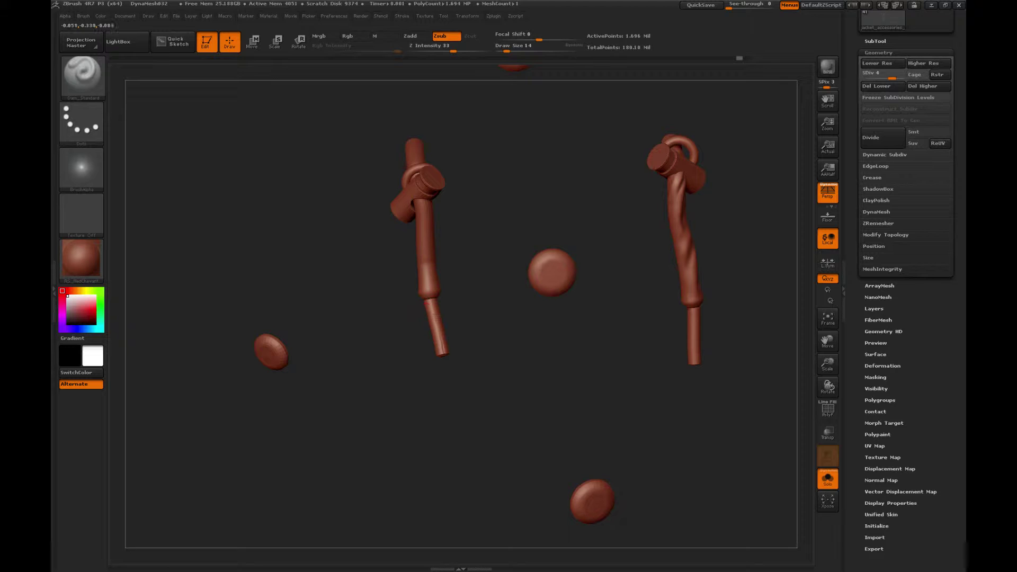
{"action": "left_click_drag", "start_coordinate": [469, 311], "coordinate": [446, 351]}
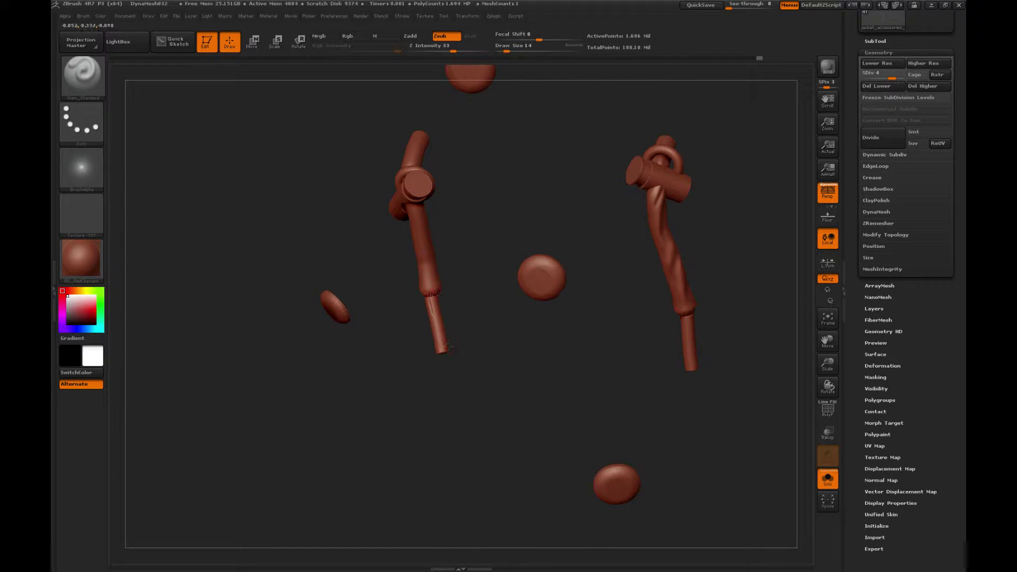
{"action": "left_click_drag", "start_coordinate": [437, 300], "coordinate": [433, 343]}
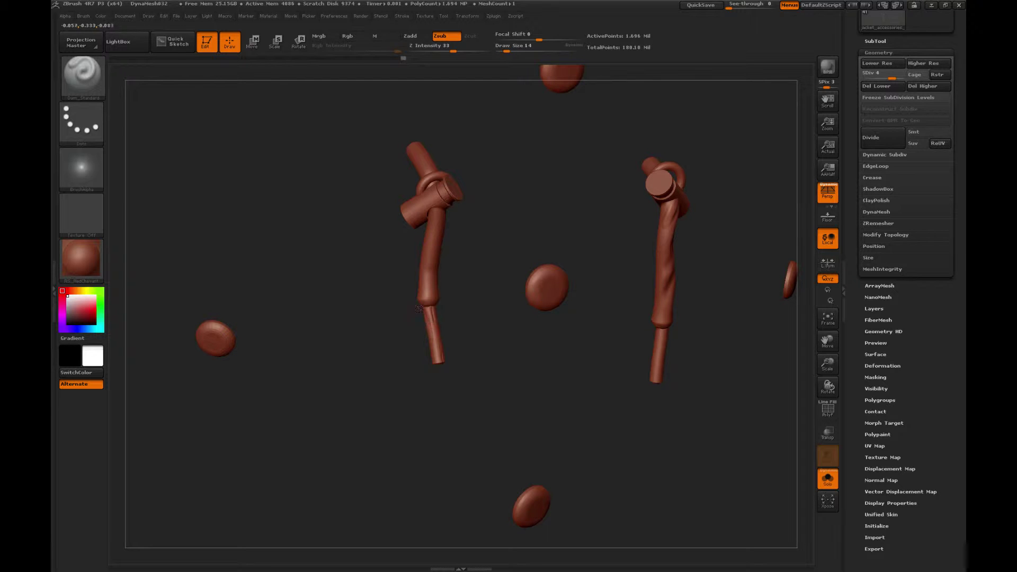
{"action": "left_click_drag", "start_coordinate": [419, 309], "coordinate": [499, 333]}
Refine the thin end of the wearer's right drawcord with the Clay brush at draw size 14
{"action": "key", "text": "b"}
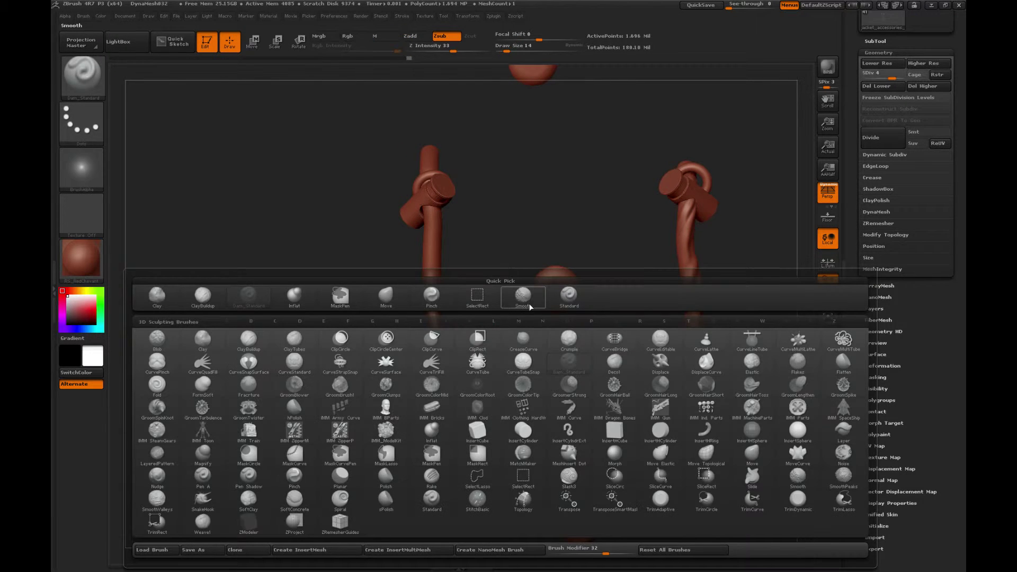
{"action": "key", "text": "s"}
{"action": "key", "text": "t"}
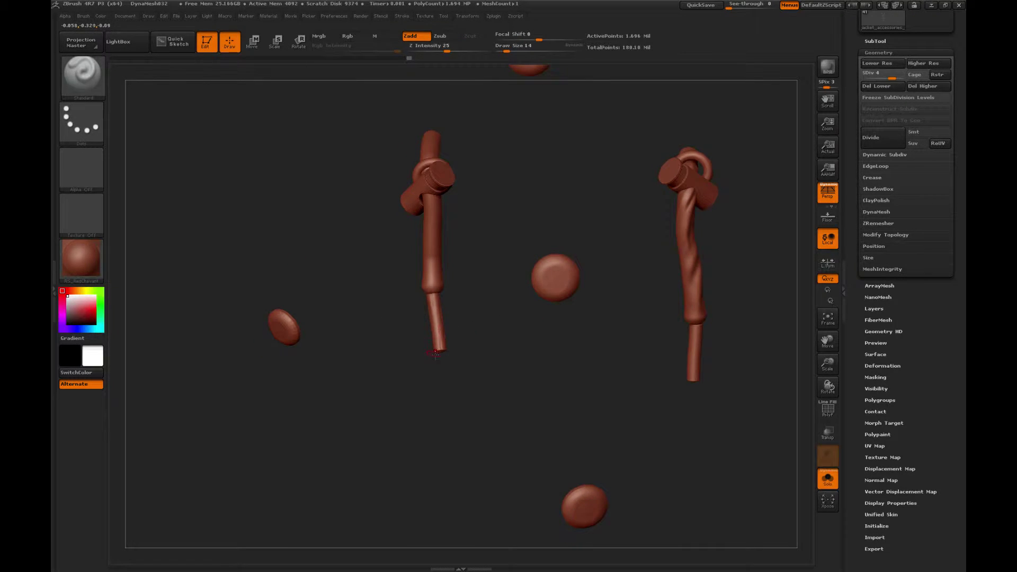
{"action": "key", "text": "b"}
{"action": "key", "text": "c"}
{"action": "key", "text": "l"}
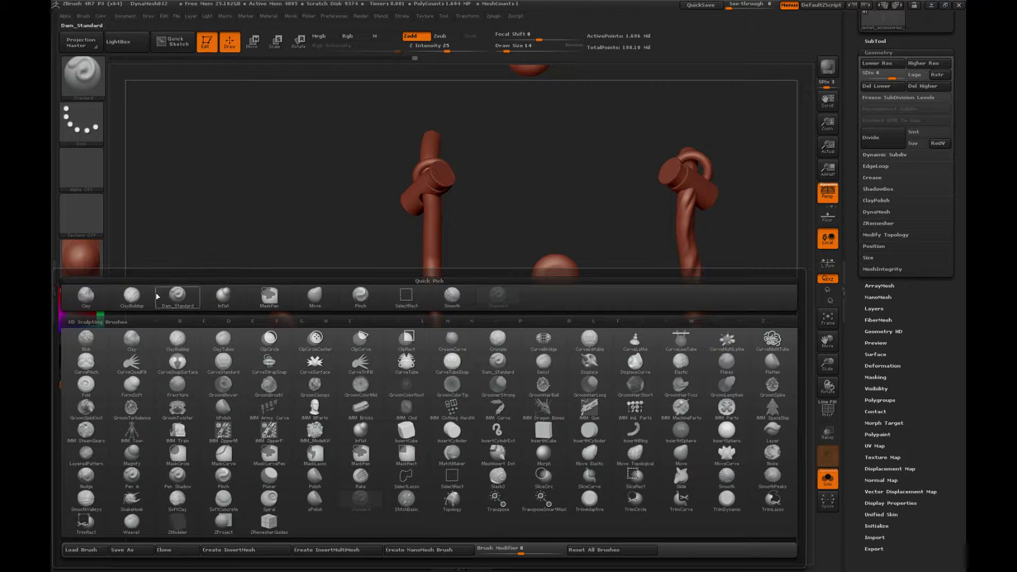
{"action": "left_click_drag", "start_coordinate": [309, 256], "coordinate": [287, 259], "text": "alt"}
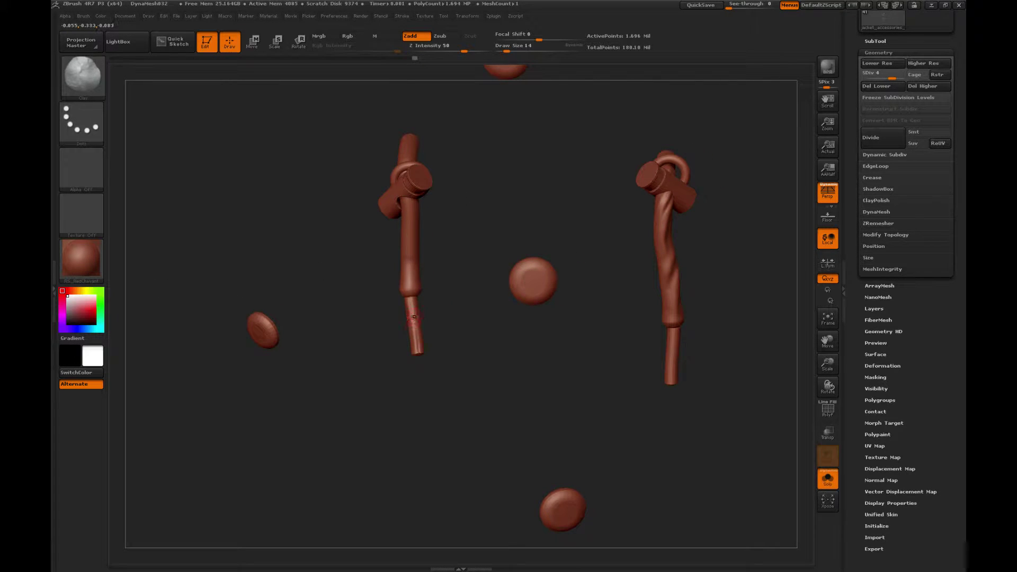
{"action": "left_click_drag", "start_coordinate": [439, 284], "coordinate": [447, 331], "text": "alt"}
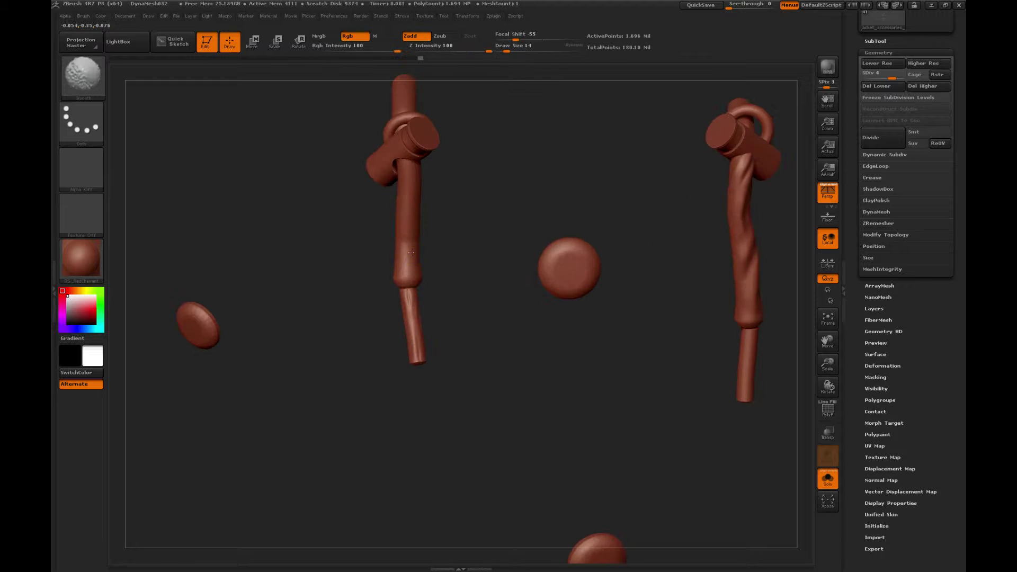
{"action": "left_click_drag", "start_coordinate": [481, 129], "coordinate": [455, 252], "text": "alt"}
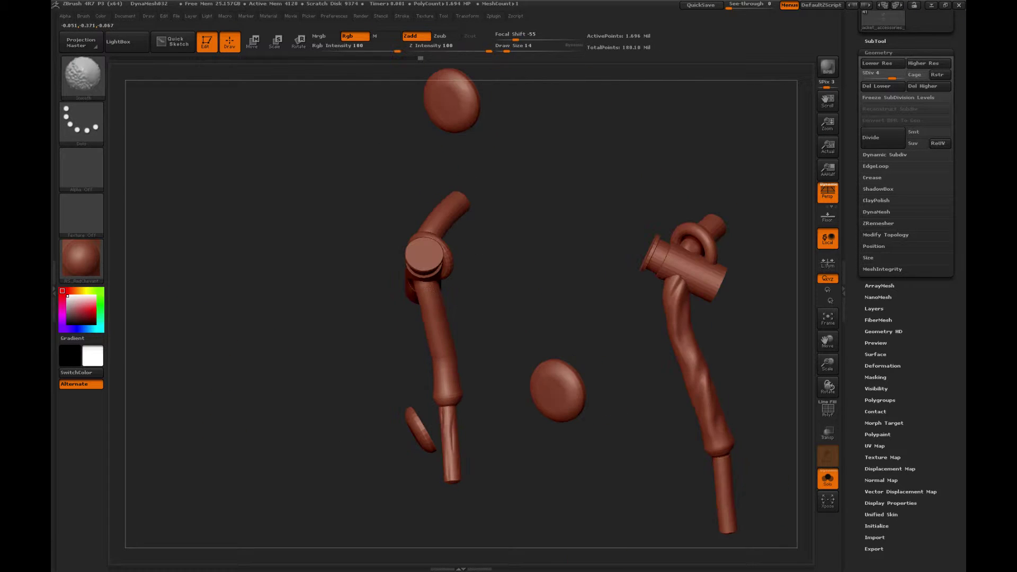
Shape and smooth the thick sleeve of the wearer's right drawcord with the Clay brush, raising the draw size to 34
{"action": "left_click_drag", "start_coordinate": [435, 317], "coordinate": [396, 321]}
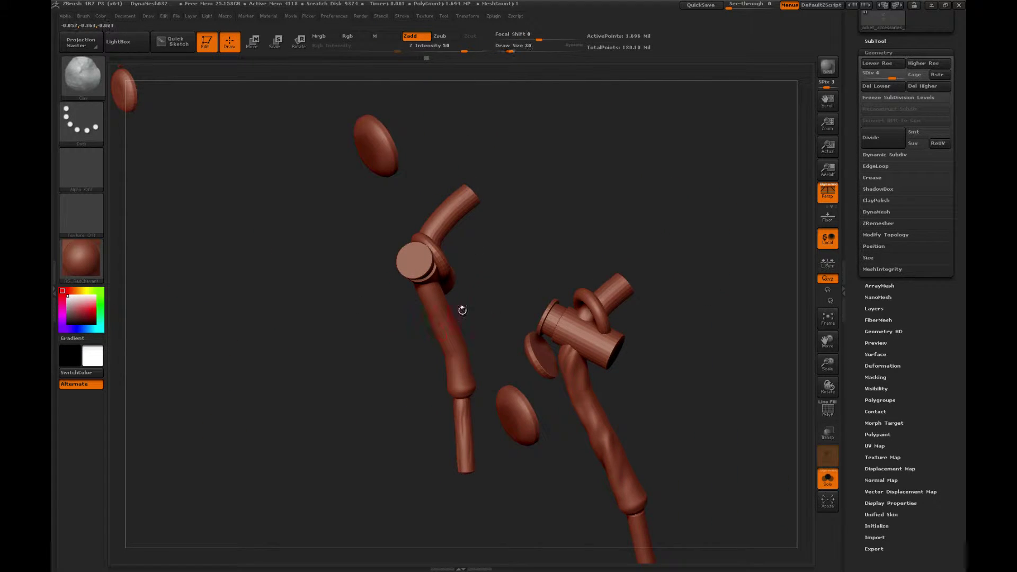
{"action": "left_click_drag", "start_coordinate": [462, 310], "coordinate": [451, 317]}
{"action": "key", "text": "shift"}
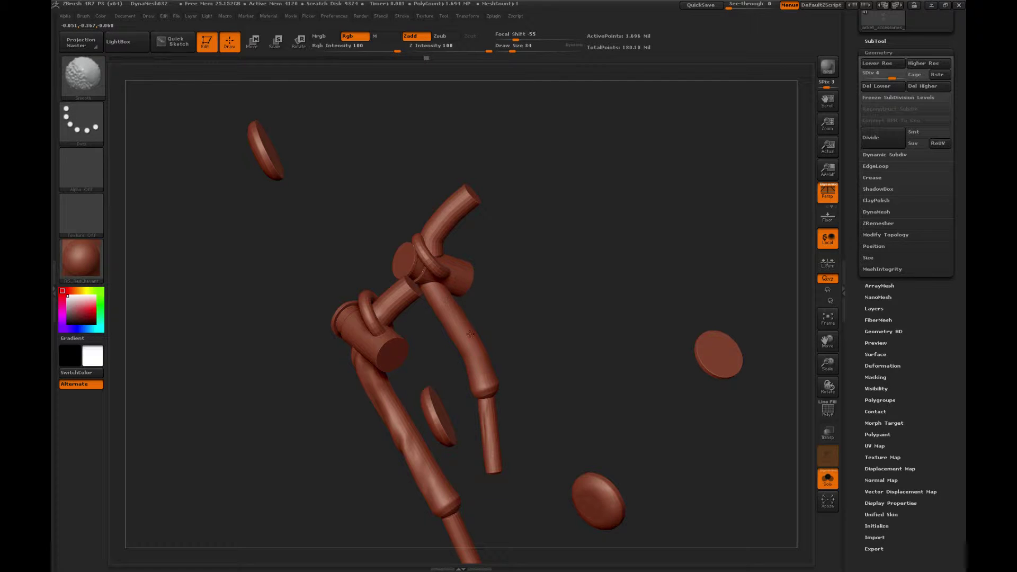
{"action": "mouse_move", "coordinate": [520, 242]}
{"action": "left_mouse_down", "text": "shift"}
{"action": "mouse_move", "coordinate": [342, 247]}
{"action": "mouse_move", "coordinate": [396, 278]}
{"action": "left_mouse_up", "text": "shift"}
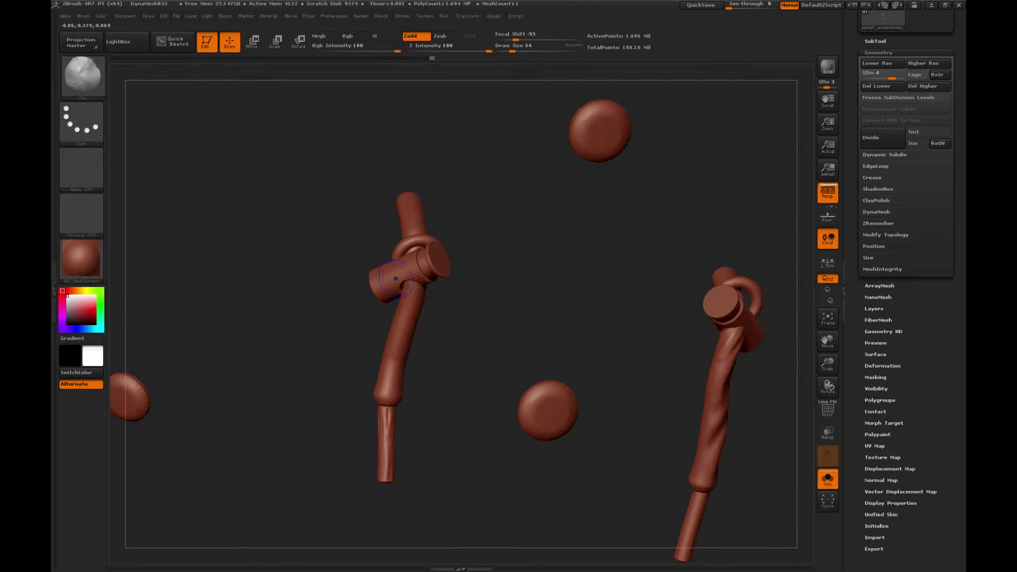
{"action": "key", "text": "shift"}
{"action": "left_click_drag", "start_coordinate": [490, 318], "coordinate": [492, 266], "text": "alt"}
{"action": "key", "text": "shift"}
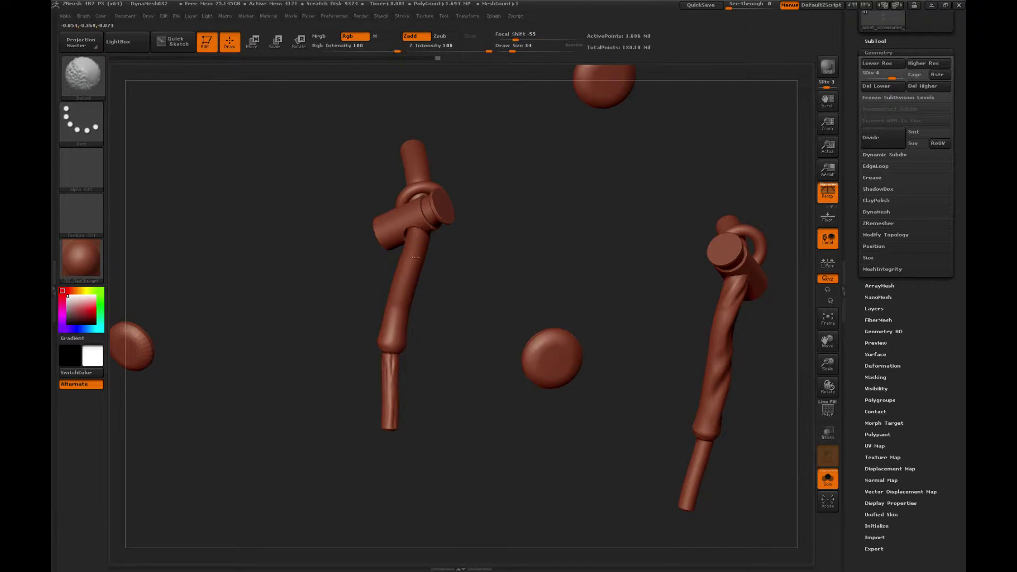
{"action": "left_click_drag", "start_coordinate": [465, 302], "coordinate": [465, 262], "text": "alt"}
{"action": "mouse_move", "coordinate": [465, 263]}
{"action": "left_mouse_down"}
{"action": "mouse_move", "coordinate": [409, 286]}
{"action": "mouse_move", "coordinate": [493, 295]}
{"action": "left_mouse_up"}
{"action": "key", "text": "shift"}
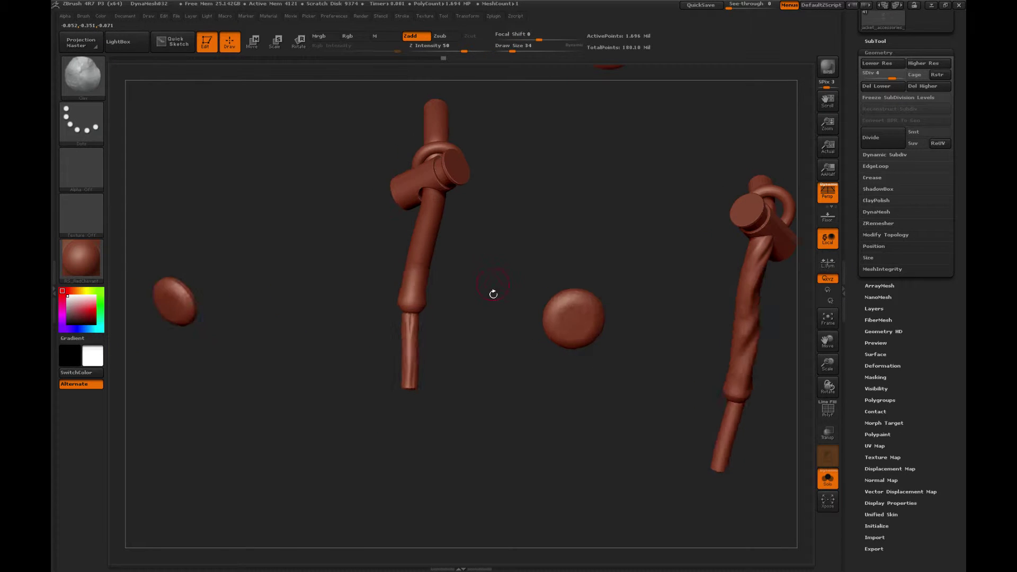
Turn off Solo mode and add folds to the wearer's right drawcord with the Standard brush at draw size 34
{"action": "key", "text": "b"}
{"action": "left_click", "coordinate": [561, 297]}
{"action": "left_click", "coordinate": [828, 480]}
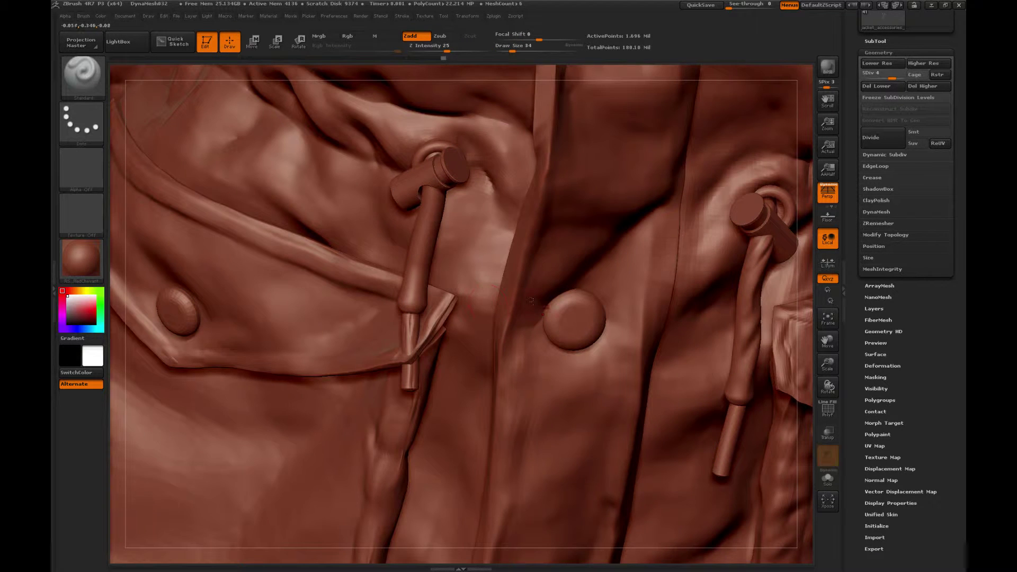
{"action": "mouse_move", "coordinate": [416, 295]}
{"action": "left_mouse_down"}
{"action": "mouse_move", "coordinate": [427, 244]}
{"action": "mouse_move", "coordinate": [412, 306]}
{"action": "mouse_move", "coordinate": [413, 253]}
{"action": "left_mouse_up"}
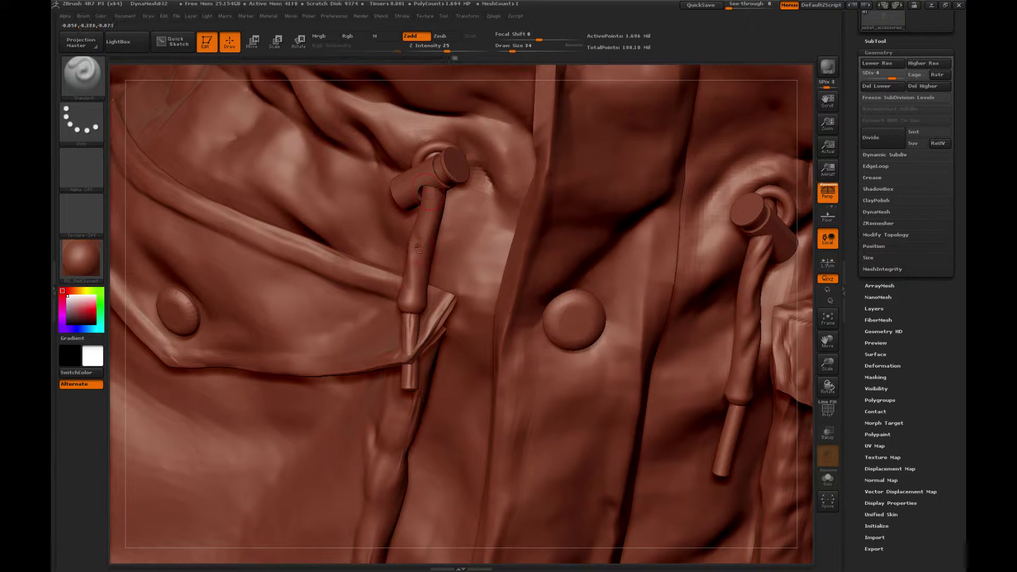
Select the jacket_accessories subtool and refine the wearer's left lower pocket seam with the Clay brush at draw size 14
{"action": "mouse_move", "coordinate": [828, 371]}
{"action": "left_mouse_down"}
{"action": "mouse_move", "coordinate": [754, 284]}
{"action": "mouse_move", "coordinate": [673, 320]}
{"action": "mouse_move", "coordinate": [653, 307]}
{"action": "mouse_move", "coordinate": [755, 370]}
{"action": "mouse_move", "coordinate": [693, 295]}
{"action": "mouse_move", "coordinate": [662, 302]}
{"action": "mouse_move", "coordinate": [648, 291]}
{"action": "mouse_move", "coordinate": [540, 323]}
{"action": "left_mouse_up"}
{"action": "left_click", "coordinate": [525, 338], "text": "alt"}
{"action": "key", "text": "b"}
{"action": "key", "text": "bracketleft"}
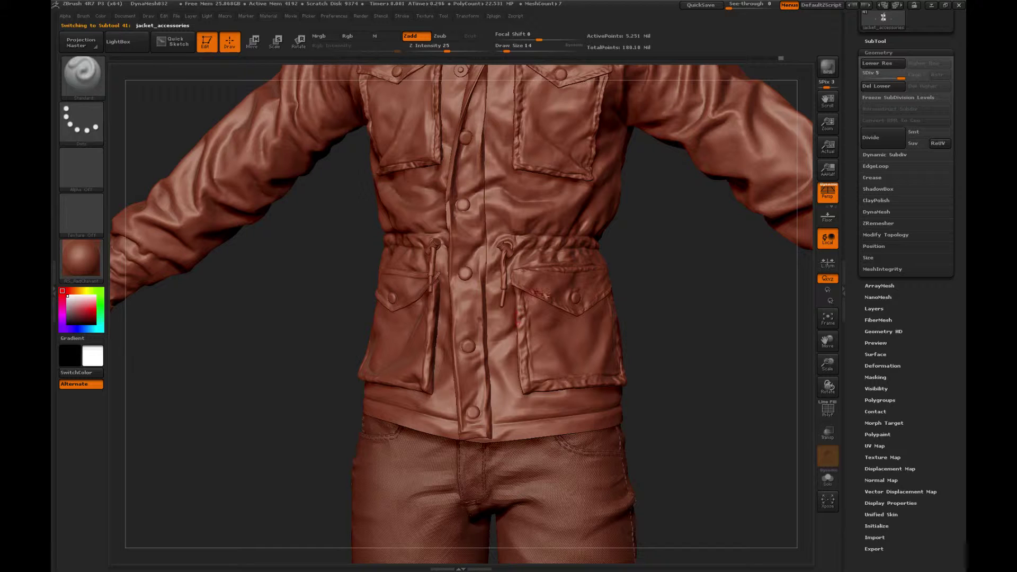
{"action": "left_click_drag", "start_coordinate": [675, 246], "coordinate": [666, 233]}
{"action": "key", "text": "b"}
{"action": "left_click", "coordinate": [158, 294]}
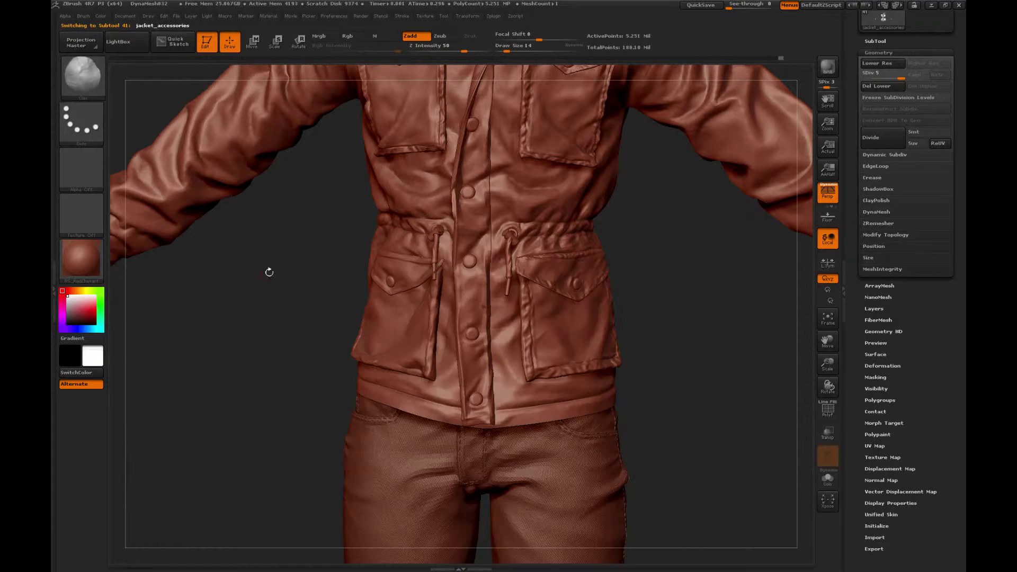
{"action": "left_click_drag", "start_coordinate": [665, 267], "coordinate": [689, 273]}
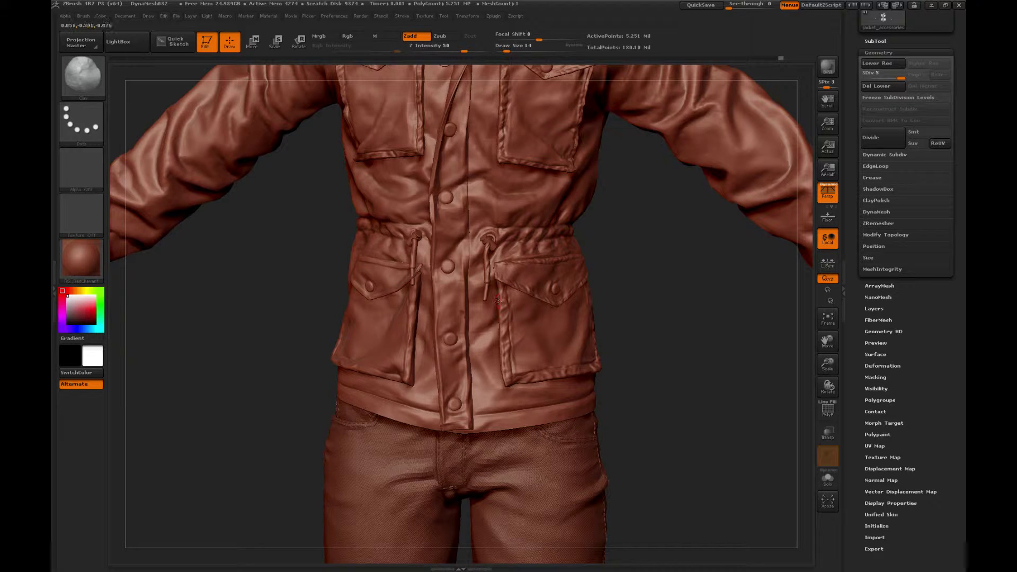
Detail and smooth the inner seam of the wearer's left lower pocket with the Standard brush at draw size 14
{"action": "left_click_drag", "start_coordinate": [609, 257], "coordinate": [625, 257]}
{"action": "key", "text": "b"}
{"action": "left_click", "coordinate": [540, 290]}
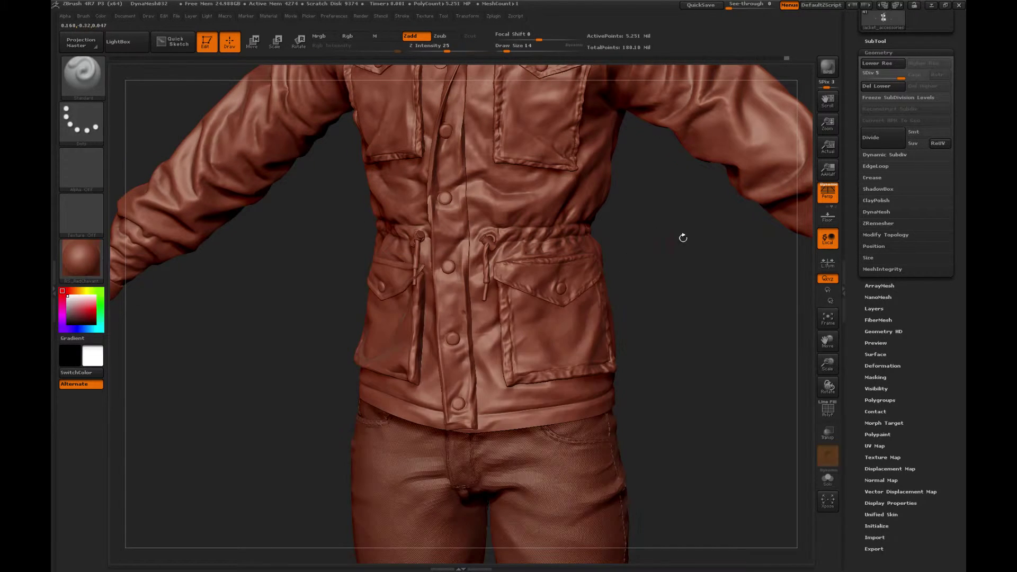
{"action": "left_click_drag", "start_coordinate": [683, 237], "coordinate": [699, 238]}
{"action": "left_click_drag", "start_coordinate": [511, 295], "coordinate": [506, 305], "text": "shift"}
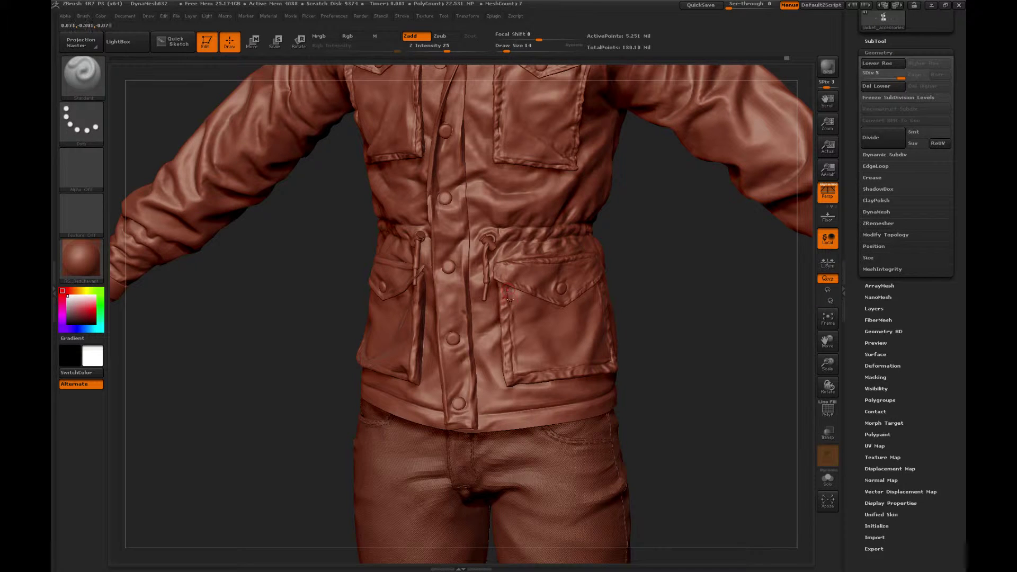
{"action": "left_click_drag", "start_coordinate": [624, 257], "coordinate": [437, 342]}
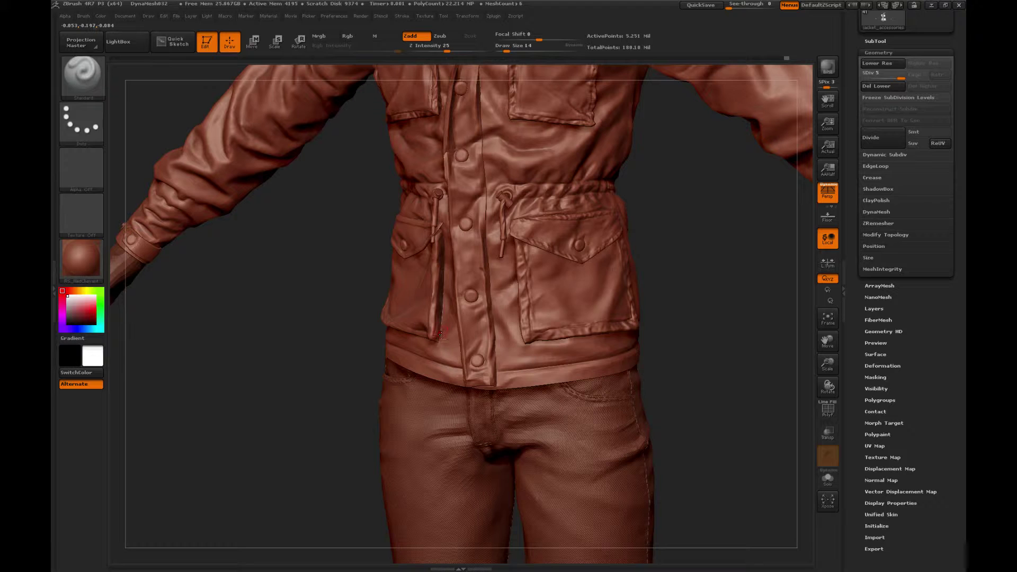
Adjust the lower inner corner of the wearer's right lower pocket with the Move Topological brush, raising the draw size from 22 to 42
{"action": "key", "text": "b"}
{"action": "left_click", "coordinate": [315, 293]}
{"action": "key", "text": "b"}
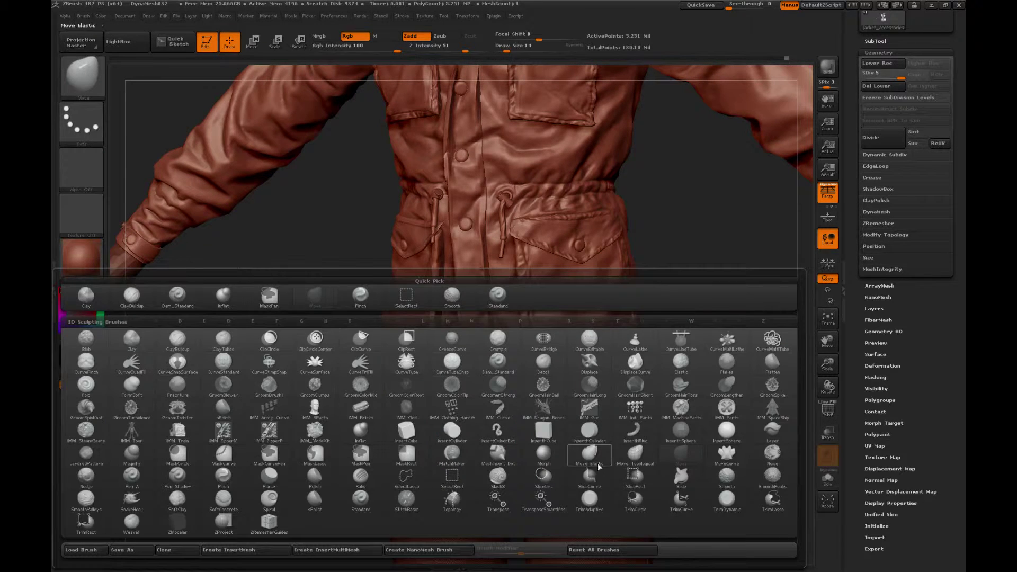
{"action": "left_click", "coordinate": [635, 455]}
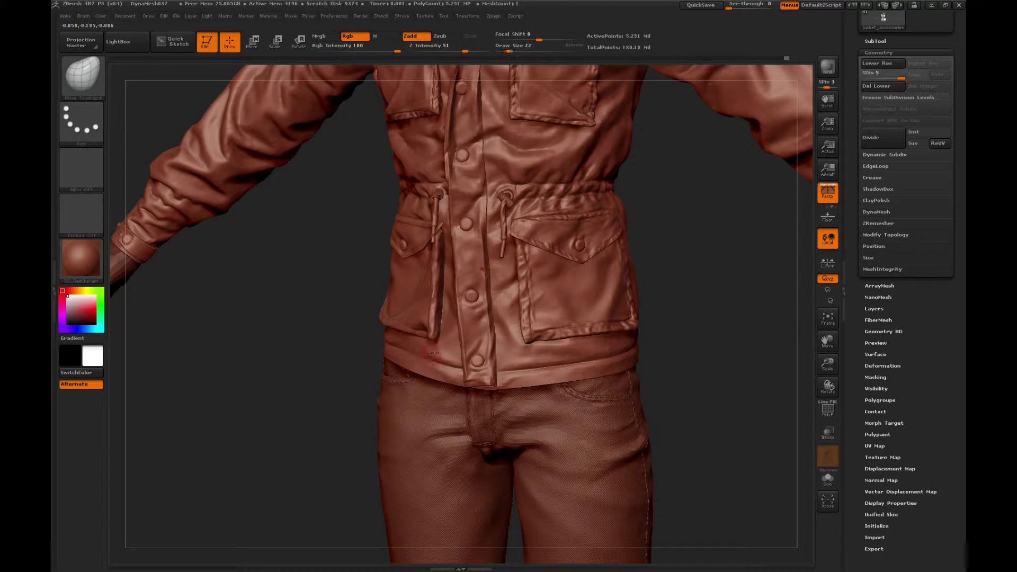
{"action": "left_click_drag", "start_coordinate": [442, 342], "coordinate": [436, 336]}
{"action": "mouse_move", "coordinate": [298, 290]}
{"action": "left_mouse_down"}
{"action": "mouse_move", "coordinate": [606, 283]}
{"action": "mouse_move", "coordinate": [480, 355]}
{"action": "left_mouse_up"}
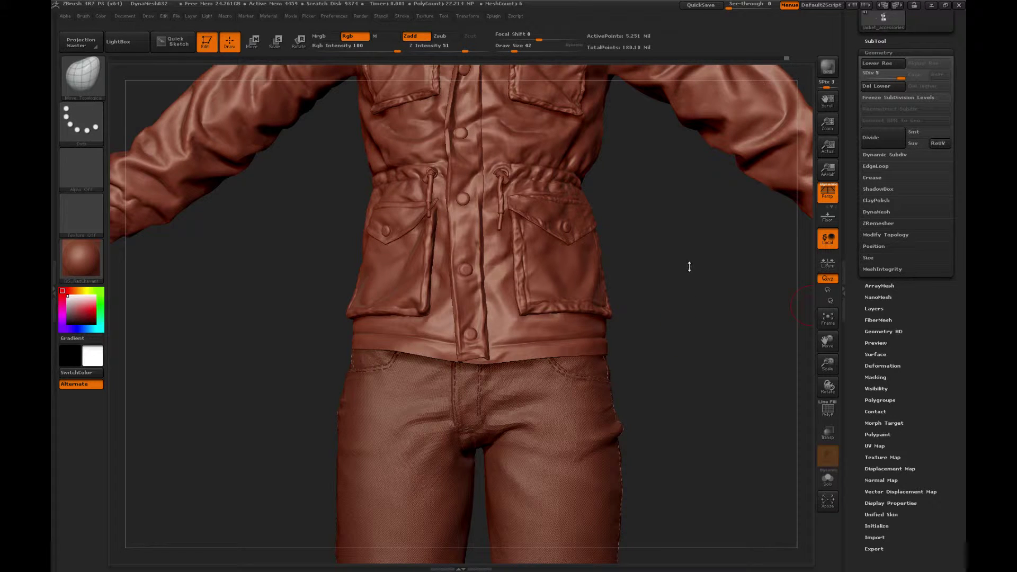
Flatten the front placket's edge just above the hem with the TrimDynamic brush at draw size 22
{"action": "key", "text": "b"}
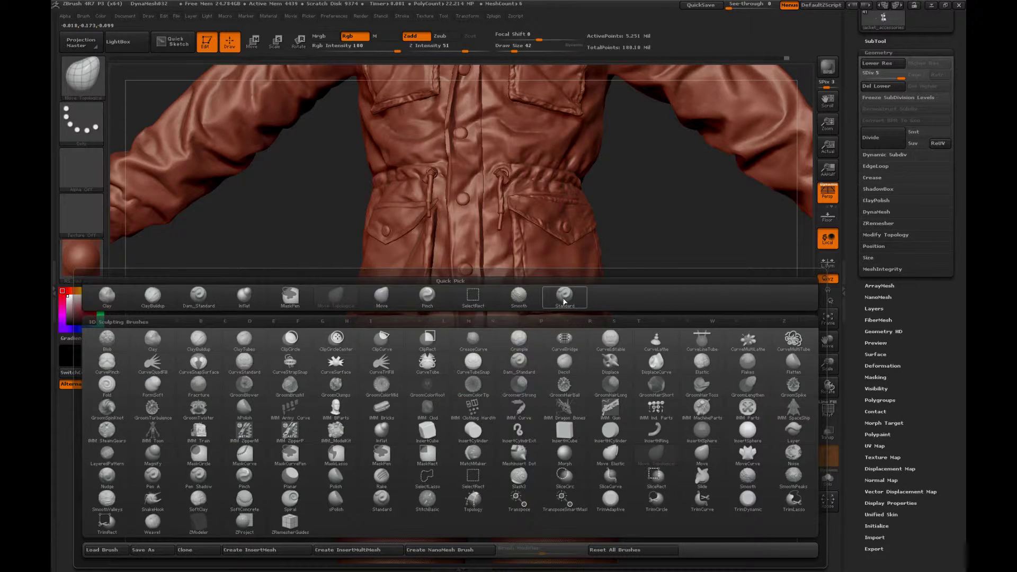
{"action": "key", "text": "t"}
{"action": "key", "text": "d"}
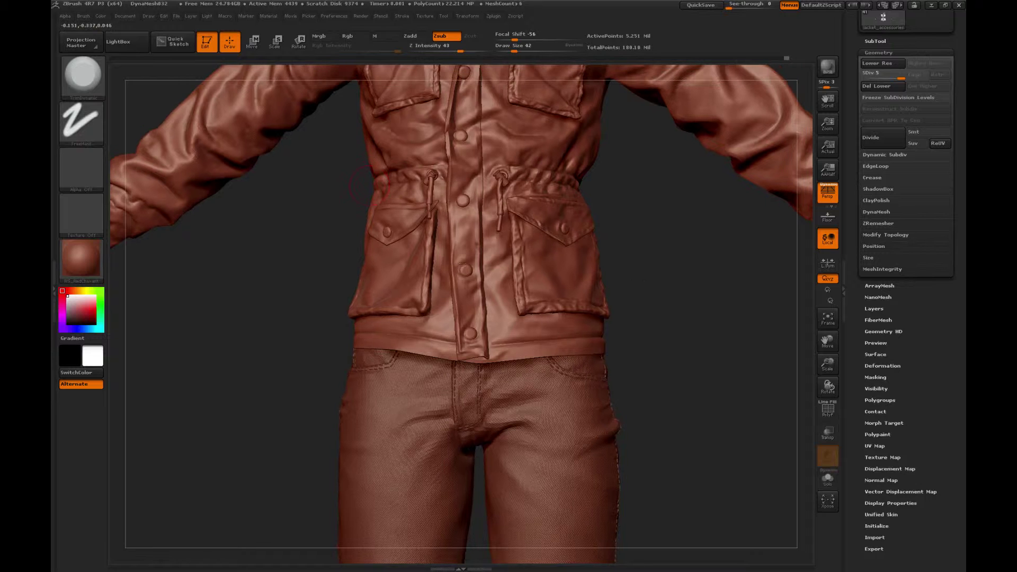
{"action": "left_click_drag", "start_coordinate": [708, 231], "coordinate": [709, 238]}
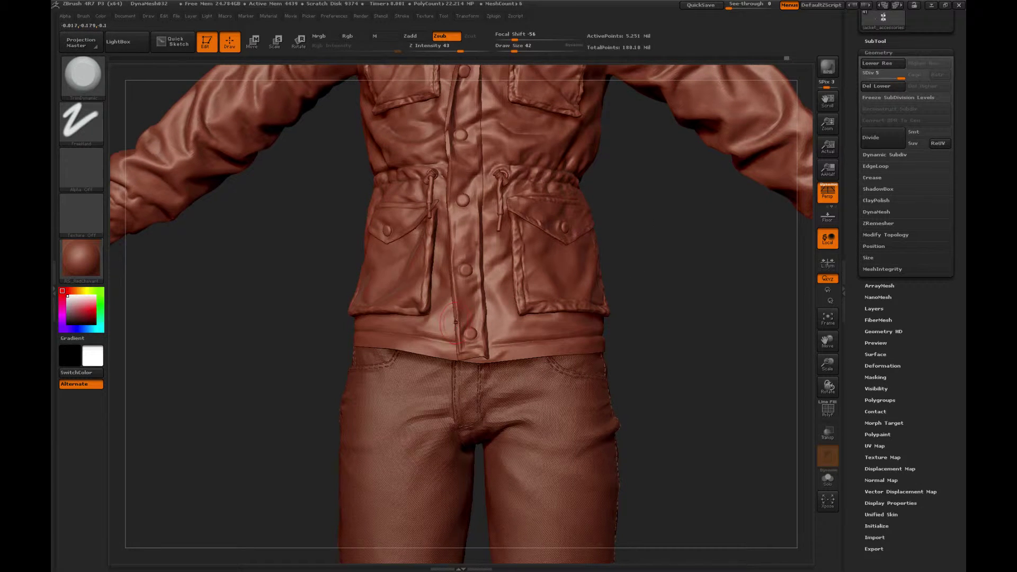
{"action": "key", "text": "bracketleft"}
{"action": "key", "text": "bracketleft"}
{"action": "key", "text": "bracketleft"}
{"action": "left_click_drag", "start_coordinate": [457, 321], "coordinate": [454, 307]}
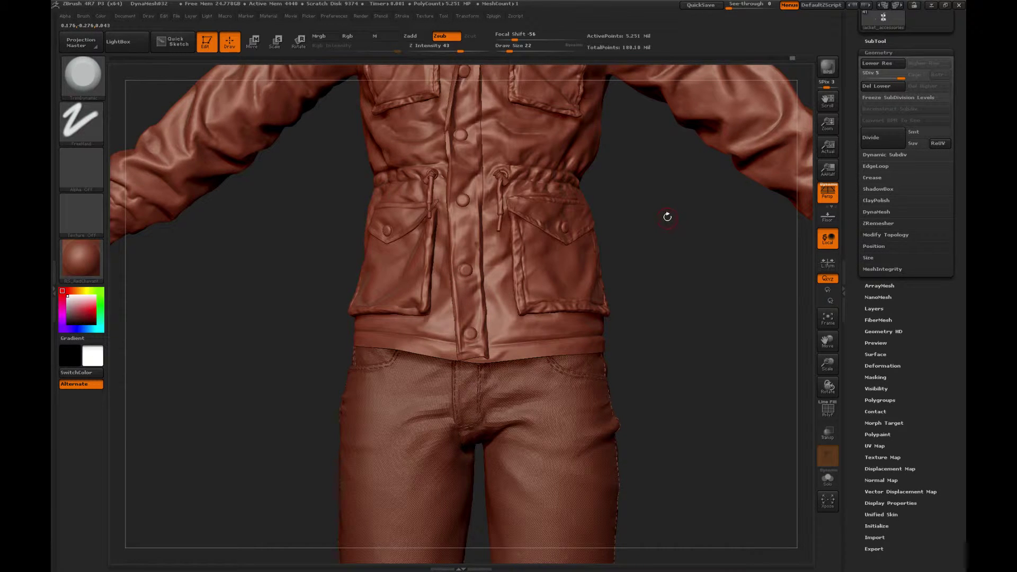
Reshape the wearer's right lower pocket with the Move Topological brush at draw size 22 and the Move brush at draw size 50
{"action": "mouse_move", "coordinate": [661, 215]}
{"action": "left_mouse_down"}
{"action": "mouse_move", "coordinate": [638, 236]}
{"action": "mouse_move", "coordinate": [686, 260]}
{"action": "left_mouse_up"}
{"action": "key", "text": "b"}
{"action": "key", "text": "m"}
{"action": "key", "text": "t"}
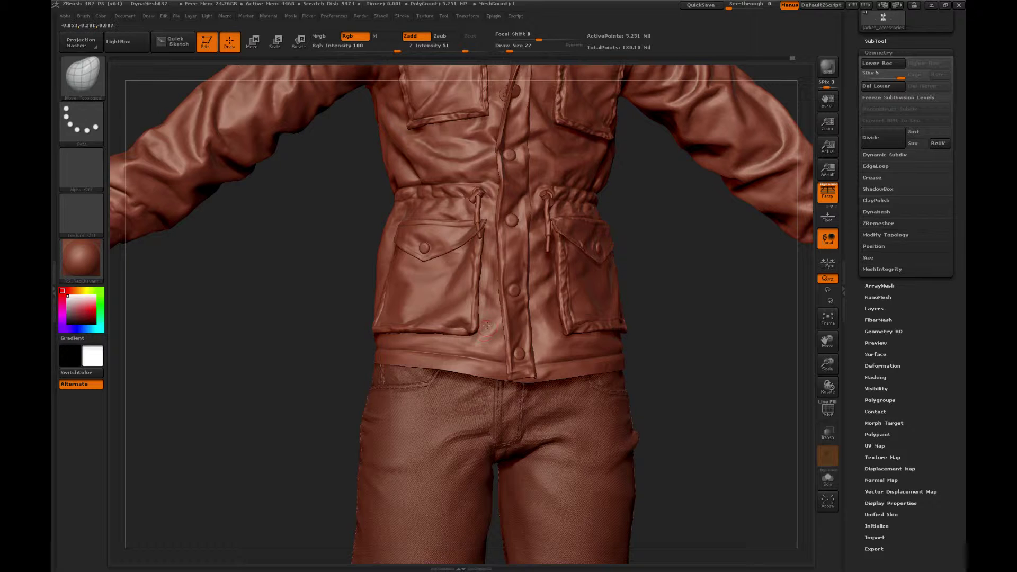
{"action": "key", "text": "b"}
{"action": "key", "text": "m"}
{"action": "key", "text": "v"}
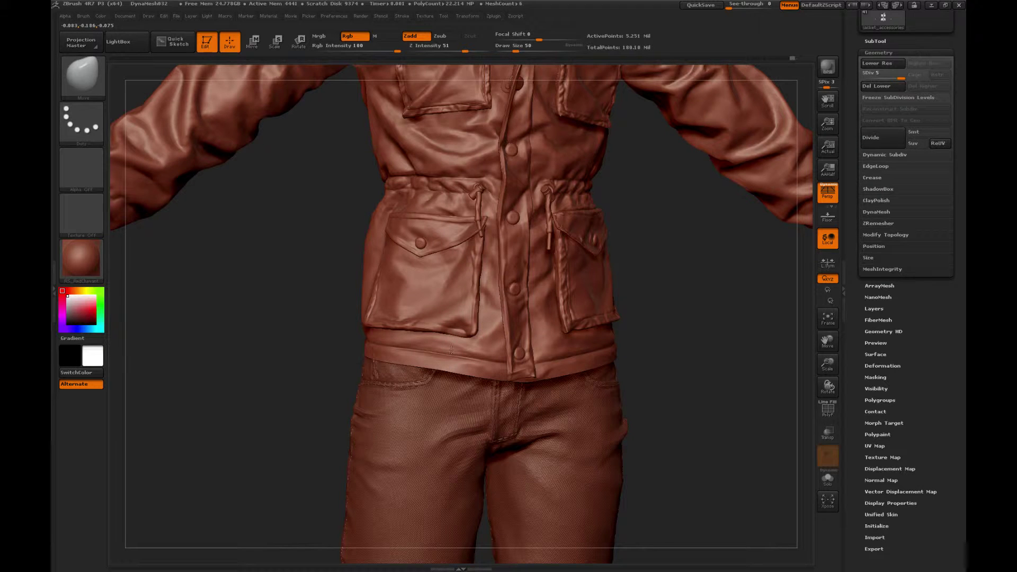
{"action": "left_click_drag", "start_coordinate": [320, 333], "coordinate": [392, 341]}
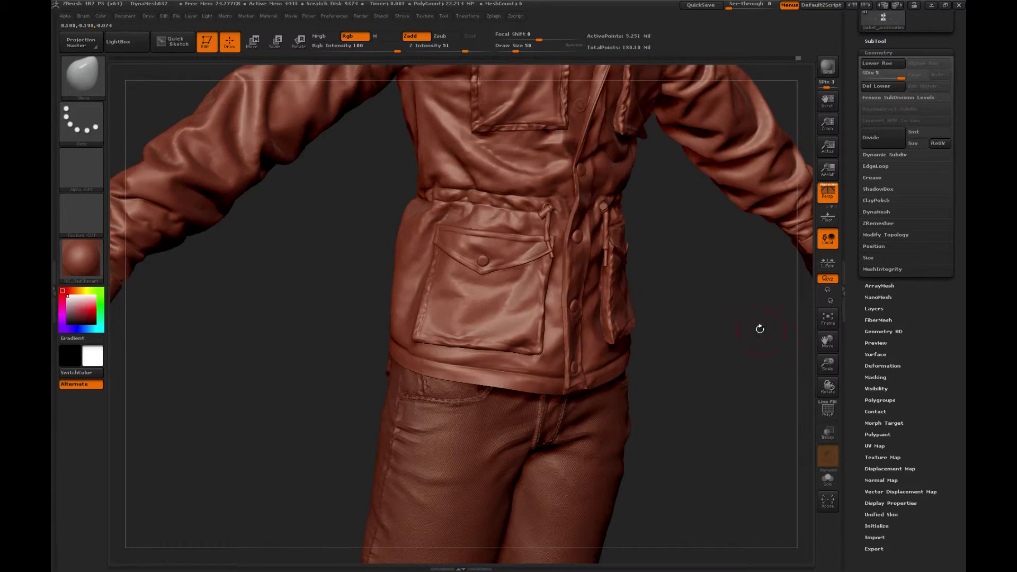
{"action": "left_click_drag", "start_coordinate": [760, 329], "coordinate": [662, 427]}
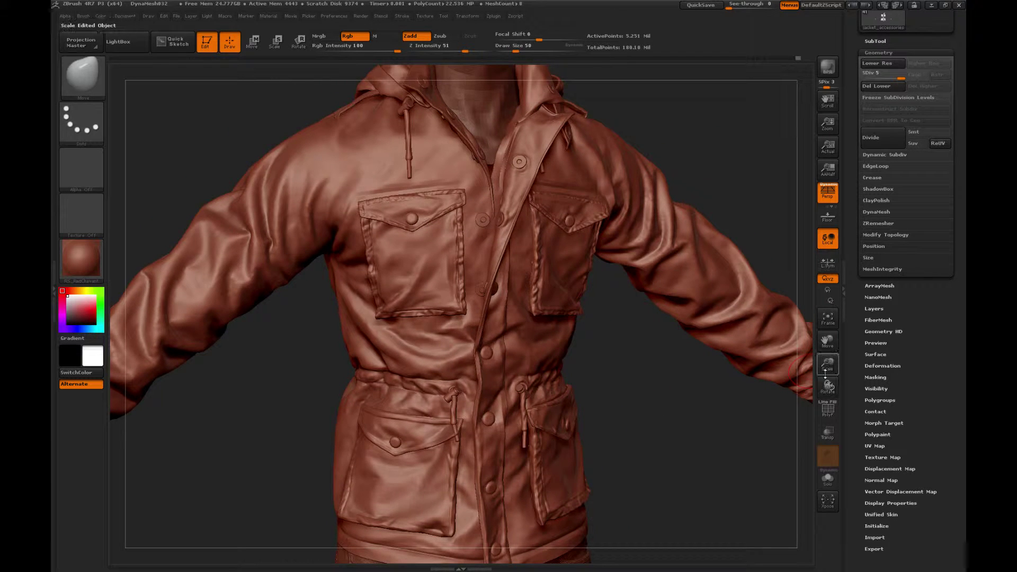
Select the Clay brush and compare the whole figure's proportions with perspective switched on and off
{"action": "left_click_drag", "start_coordinate": [827, 369], "coordinate": [805, 296]}
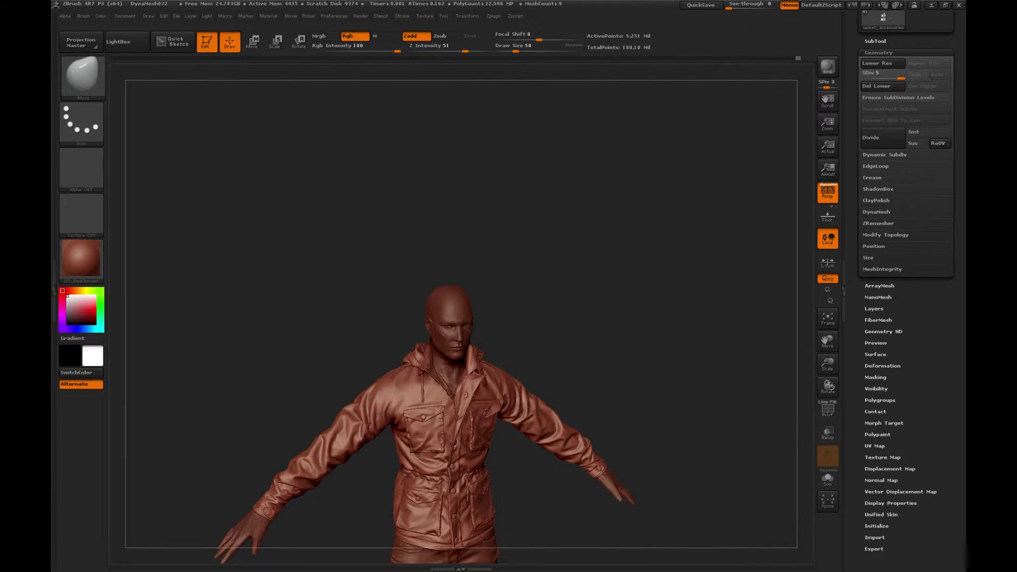
{"action": "left_click_drag", "start_coordinate": [639, 300], "coordinate": [667, 219], "text": "alt"}
{"action": "left_click_drag", "start_coordinate": [667, 220], "coordinate": [630, 215]}
{"action": "key", "text": "b"}
{"action": "key", "text": "c"}
{"action": "key", "text": "l"}
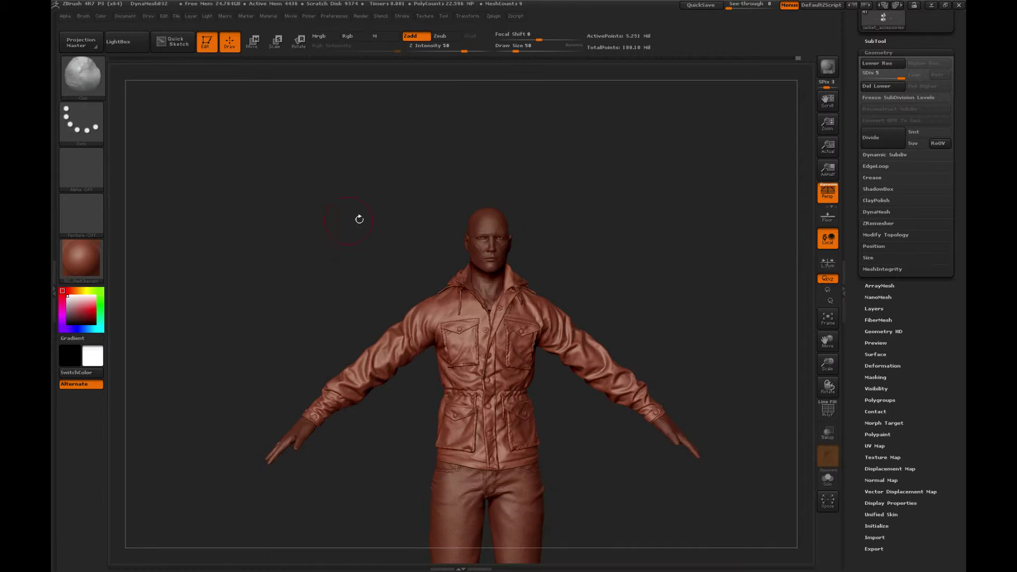
{"action": "key", "text": "p"}
{"action": "key", "text": "p"}
{"action": "key", "text": "p"}
{"action": "key", "text": "p"}
{"action": "key", "text": "p"}
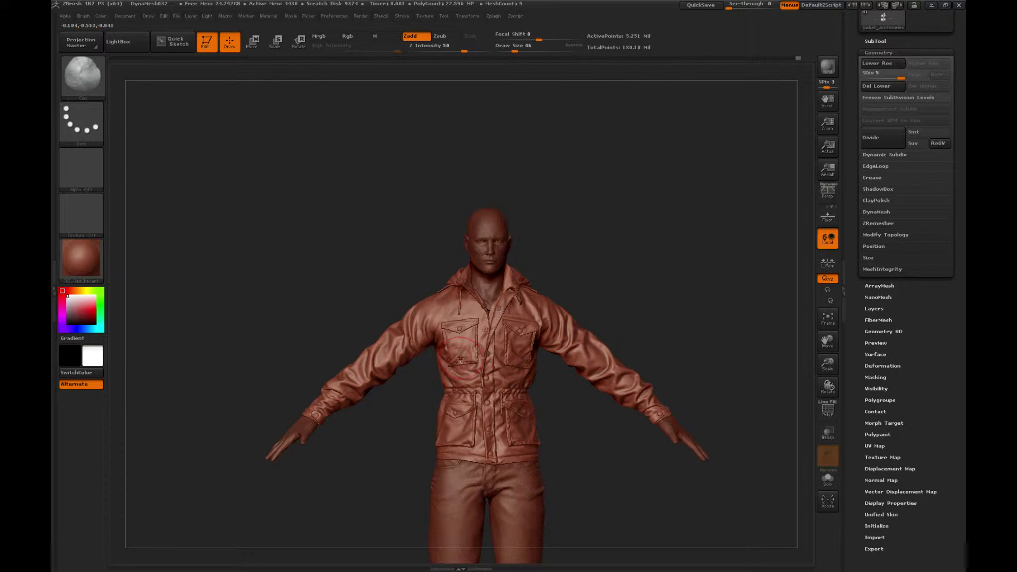
{"action": "key", "text": "p"}
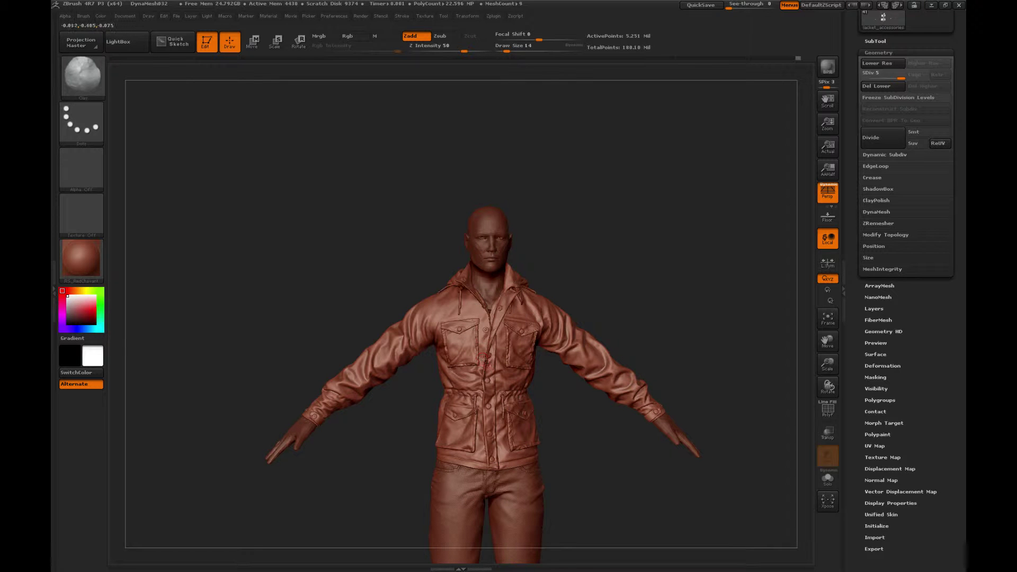
Refine the inner seam of the wearer's left chest pocket with the Standard brush, reducing the draw size to 10
{"action": "left_click_drag", "start_coordinate": [828, 364], "coordinate": [840, 445]}
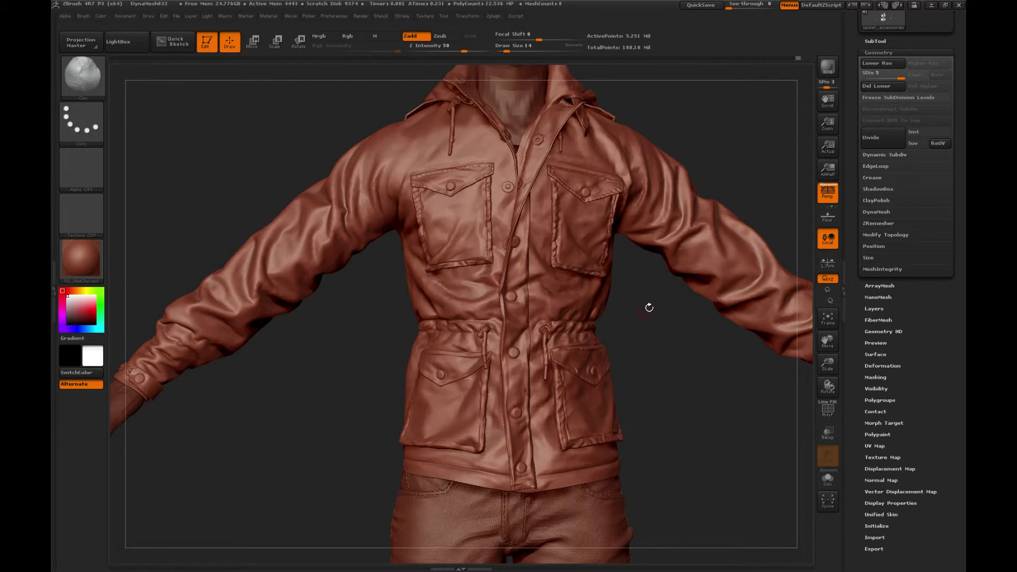
{"action": "left_click_drag", "start_coordinate": [650, 313], "coordinate": [583, 373], "text": "alt"}
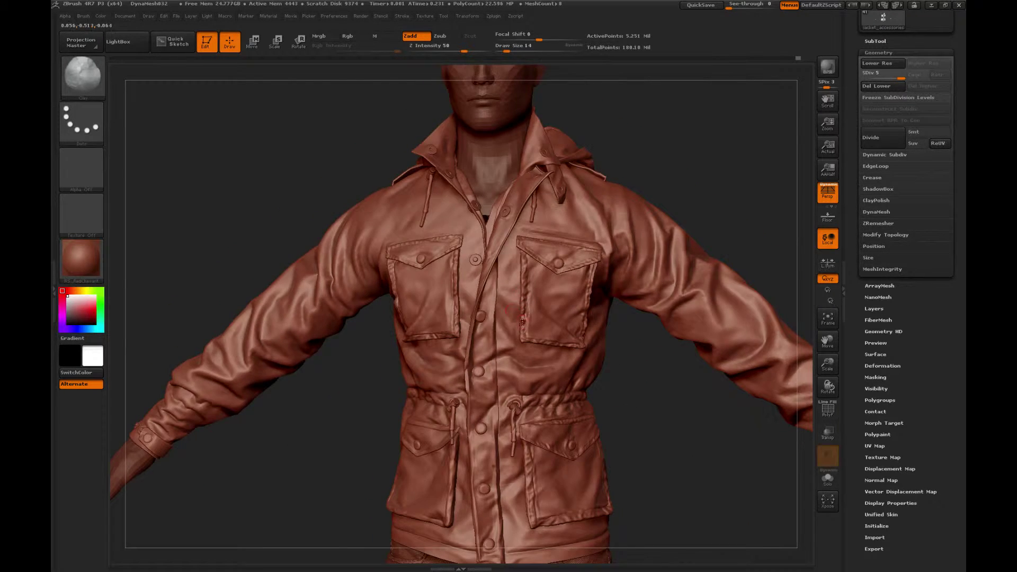
{"action": "key", "text": "ctrl"}
{"action": "key", "text": "b"}
{"action": "key", "text": "s"}
{"action": "key", "text": "t"}
{"action": "key", "text": "bracketleft"}
{"action": "left_click_drag", "start_coordinate": [523, 323], "coordinate": [522, 310]}
{"action": "left_click_drag", "start_coordinate": [656, 140], "coordinate": [678, 142]}
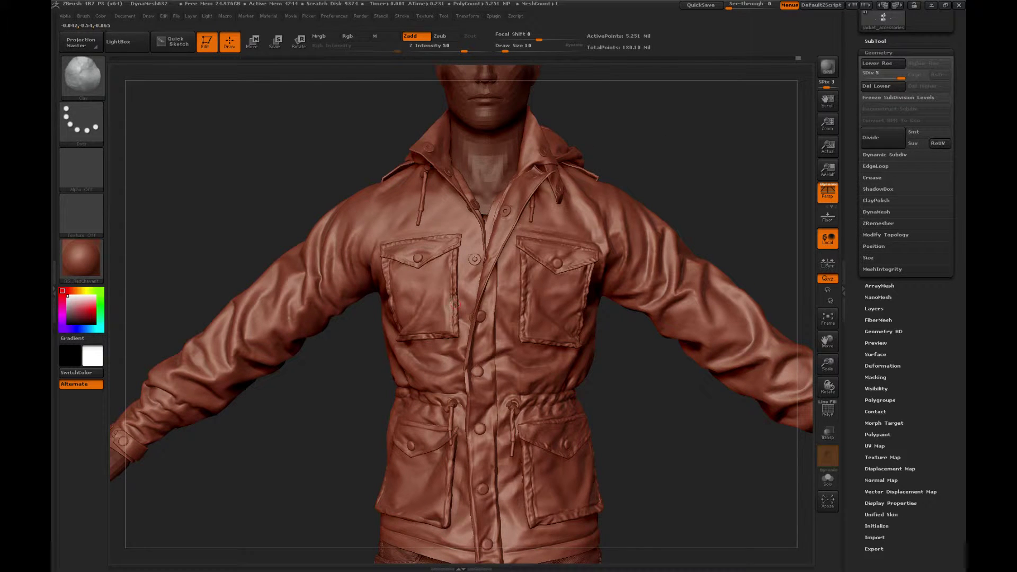
Touch up the side seams of the wearer's right chest pocket with the Clay brush at draw size 10
{"action": "right_click_drag", "start_coordinate": [453, 305], "coordinate": [449, 295]}
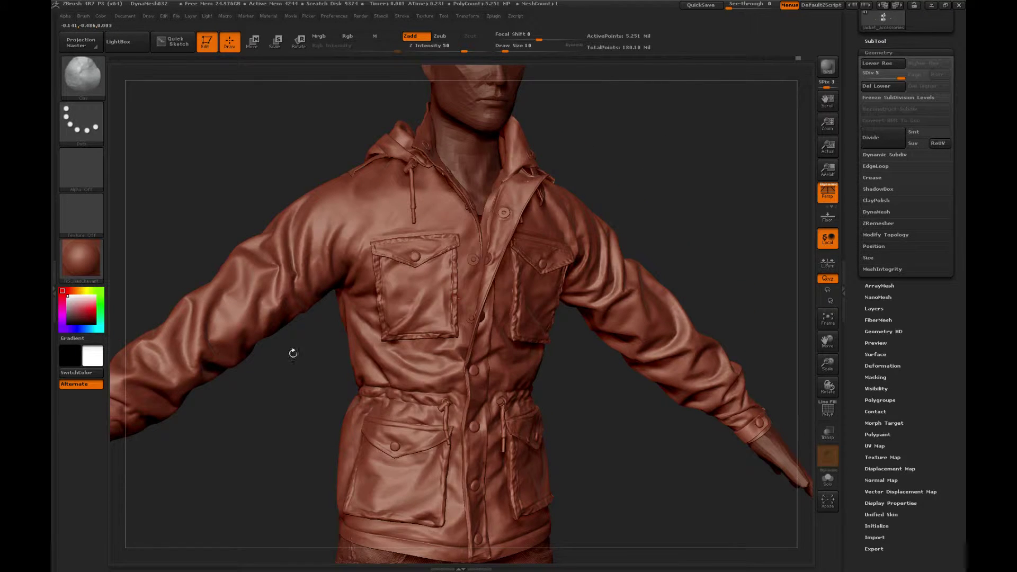
{"action": "left_click_drag", "start_coordinate": [286, 334], "coordinate": [377, 272]}
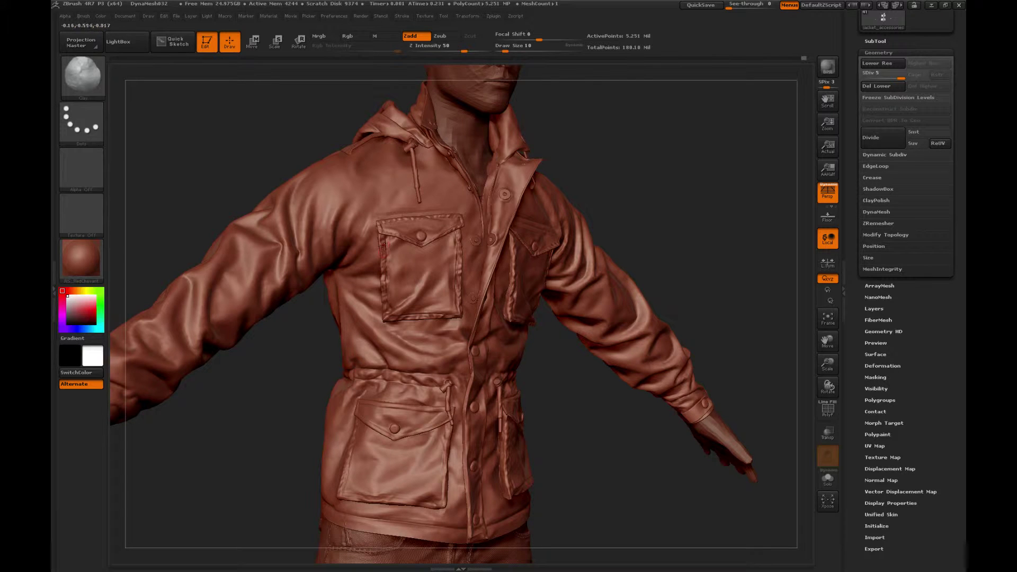
{"action": "left_click_drag", "start_coordinate": [277, 380], "coordinate": [280, 304]}
Refine the wearer's right lower pocket with the Standard and Clay brushes at draw size 10
{"action": "key", "text": "b"}
{"action": "key", "text": "s"}
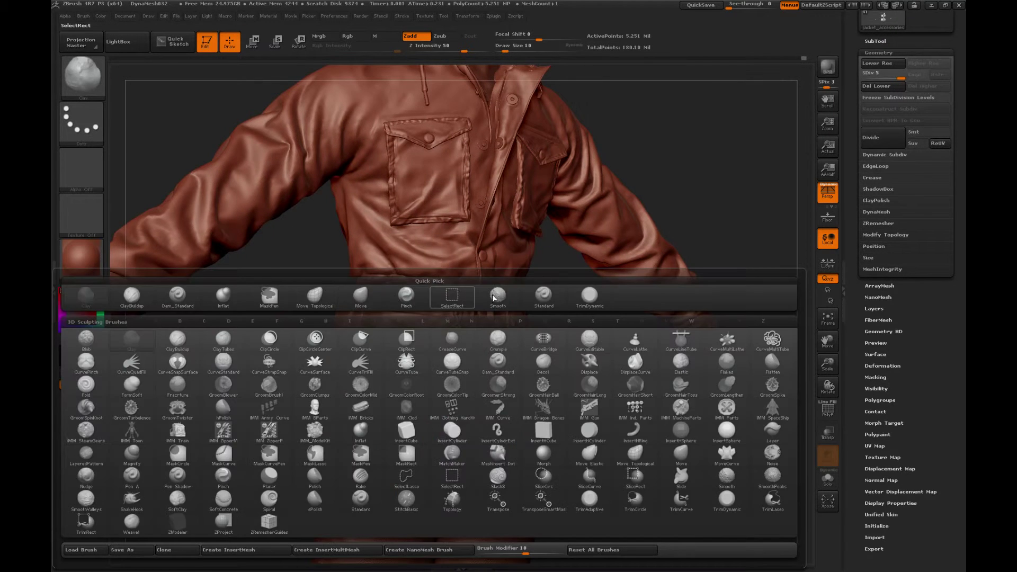
{"action": "key", "text": "t"}
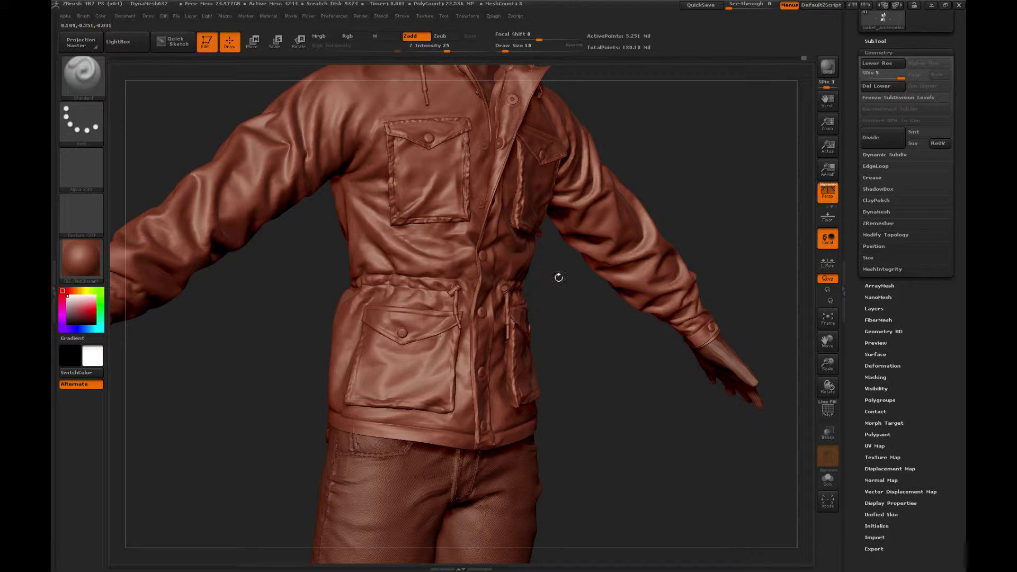
{"action": "left_click_drag", "start_coordinate": [563, 291], "coordinate": [586, 281]}
{"action": "key", "text": "b"}
{"action": "left_click", "coordinate": [229, 298]}
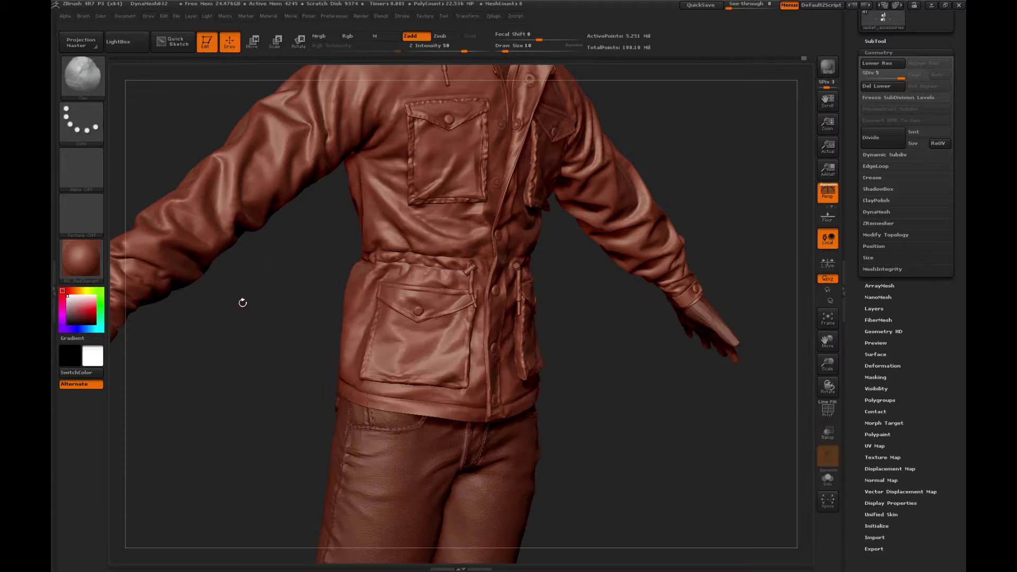
{"action": "left_click_drag", "start_coordinate": [243, 302], "coordinate": [255, 298], "text": "alt"}
{"action": "left_click_drag", "start_coordinate": [828, 364], "coordinate": [828, 395]}
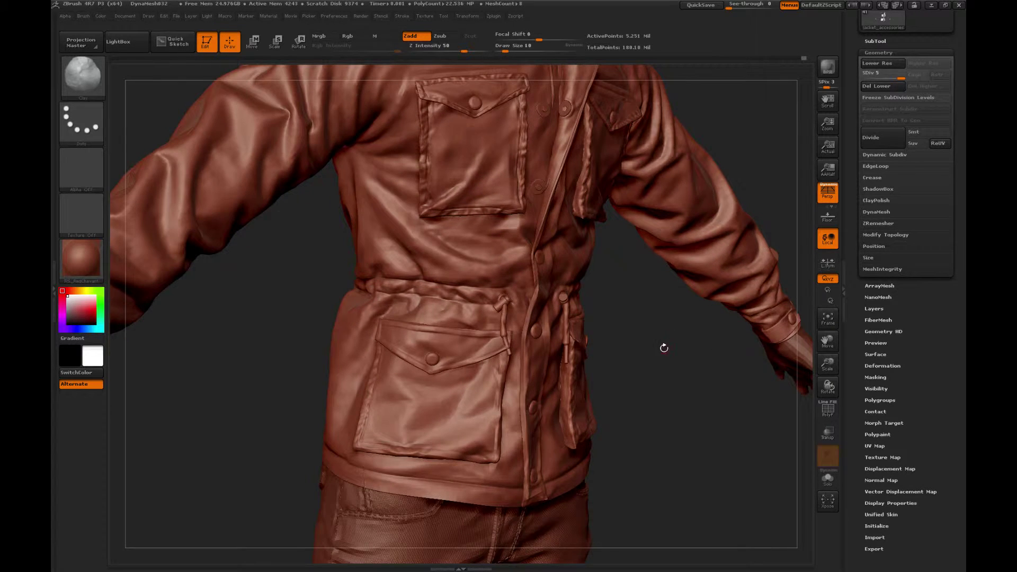
{"action": "left_click_drag", "start_coordinate": [317, 359], "coordinate": [329, 350], "text": "alt"}
{"action": "mouse_move", "coordinate": [271, 329]}
{"action": "left_mouse_down"}
{"action": "mouse_move", "coordinate": [313, 339]}
{"action": "mouse_move", "coordinate": [350, 332]}
{"action": "mouse_move", "coordinate": [322, 332]}
{"action": "mouse_move", "coordinate": [281, 264]}
{"action": "left_mouse_up"}
Sculpt and smooth small puckers along the top seam of the wearer's right lower pocket flap with the Standard brush at draw size 8
{"action": "key", "text": "b"}
{"action": "left_click", "coordinate": [551, 298]}
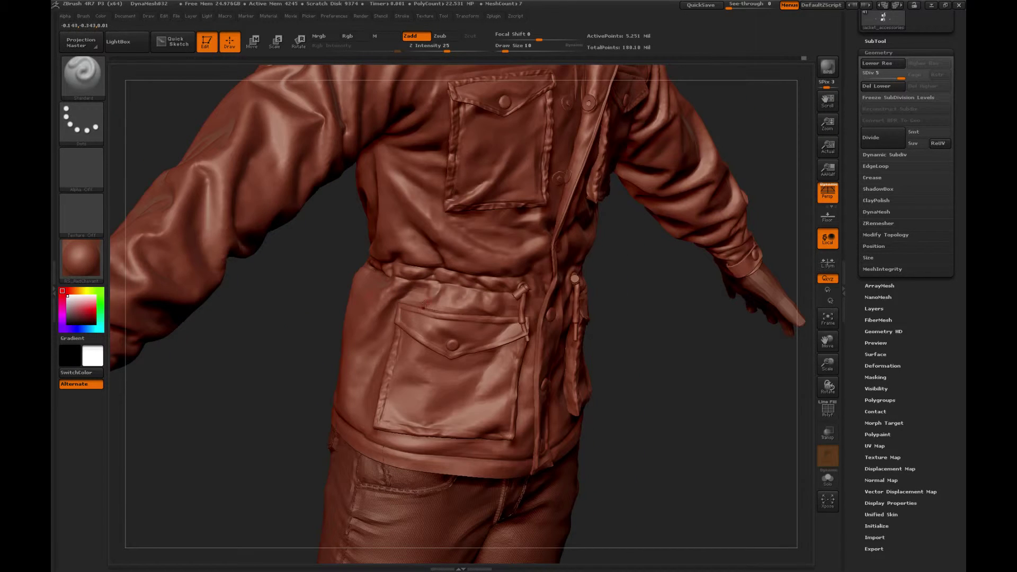
{"action": "left_click_drag", "start_coordinate": [325, 295], "coordinate": [371, 303]}
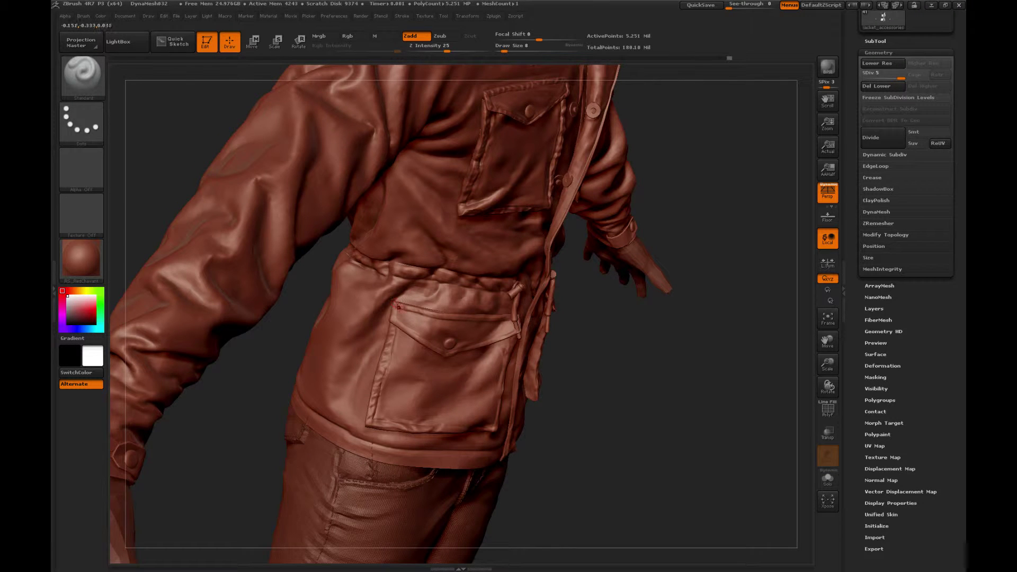
{"action": "right_click_drag", "start_coordinate": [436, 314], "coordinate": [422, 317]}
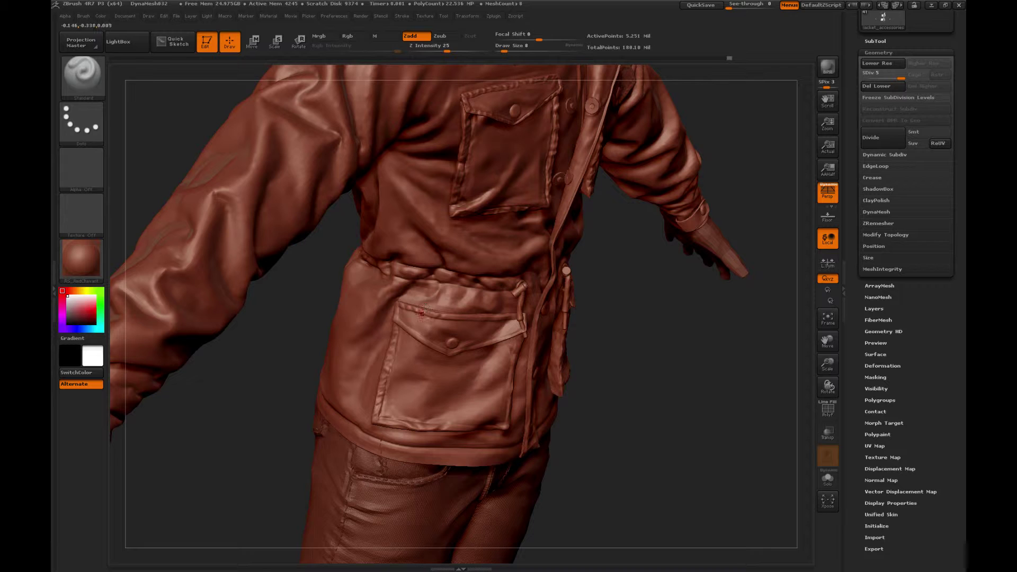
{"action": "left_click_drag", "start_coordinate": [418, 313], "coordinate": [417, 313], "text": "shift"}
{"action": "mouse_move", "coordinate": [411, 308]}
{"action": "right_mouse_down"}
{"action": "mouse_move", "coordinate": [424, 313]}
{"action": "mouse_move", "coordinate": [401, 311]}
{"action": "right_mouse_up"}
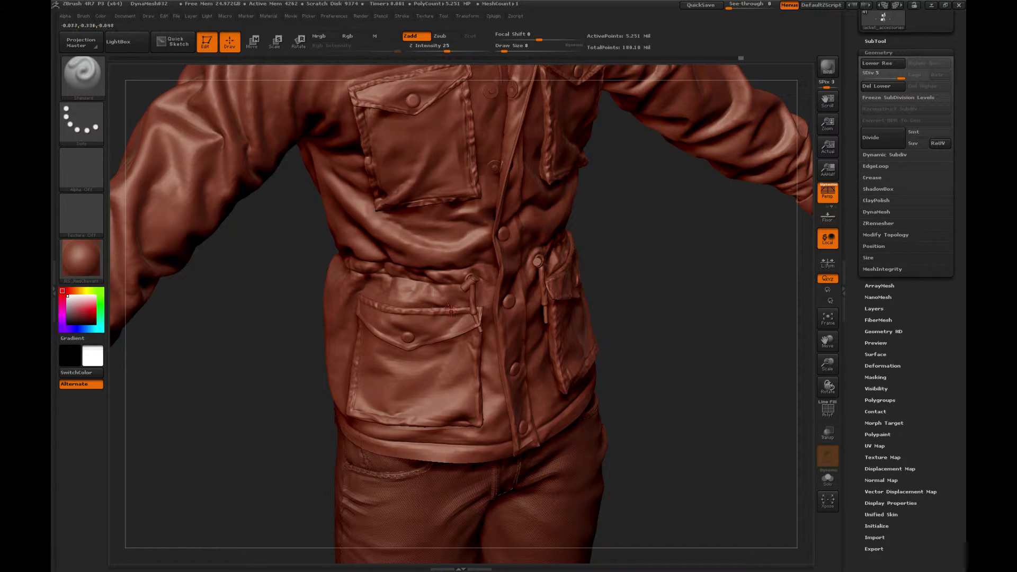
{"action": "mouse_move", "coordinate": [652, 221]}
{"action": "left_mouse_down"}
{"action": "mouse_move", "coordinate": [635, 211]}
{"action": "mouse_move", "coordinate": [658, 220]}
{"action": "mouse_move", "coordinate": [643, 225]}
{"action": "left_mouse_up"}
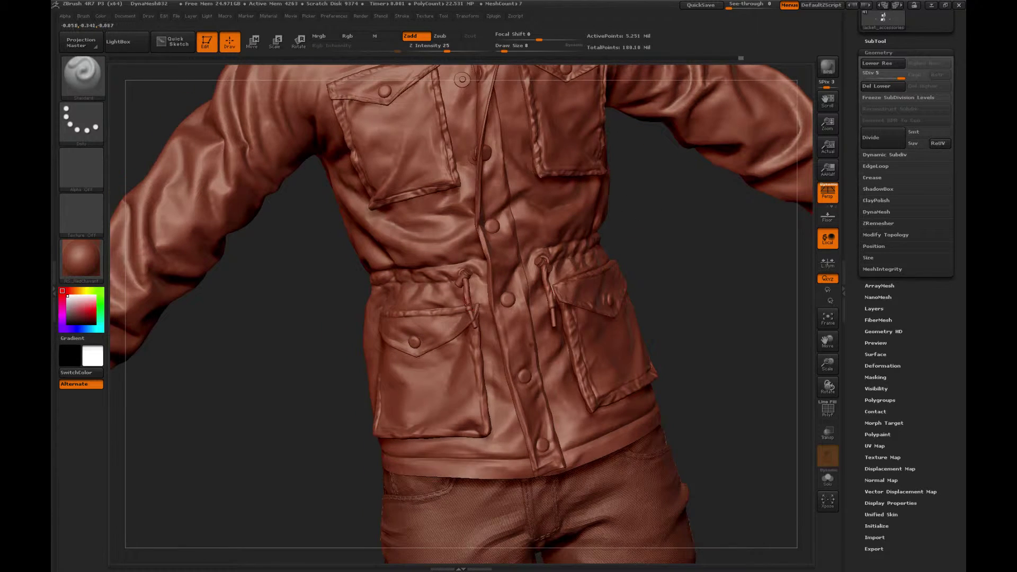
Make the jacket_main subtool active and set up the Move brush with a draw size of 38
{"action": "left_click", "coordinate": [464, 298], "text": "alt"}
{"action": "key", "text": "b"}
{"action": "key", "text": "m"}
{"action": "key", "text": "v"}
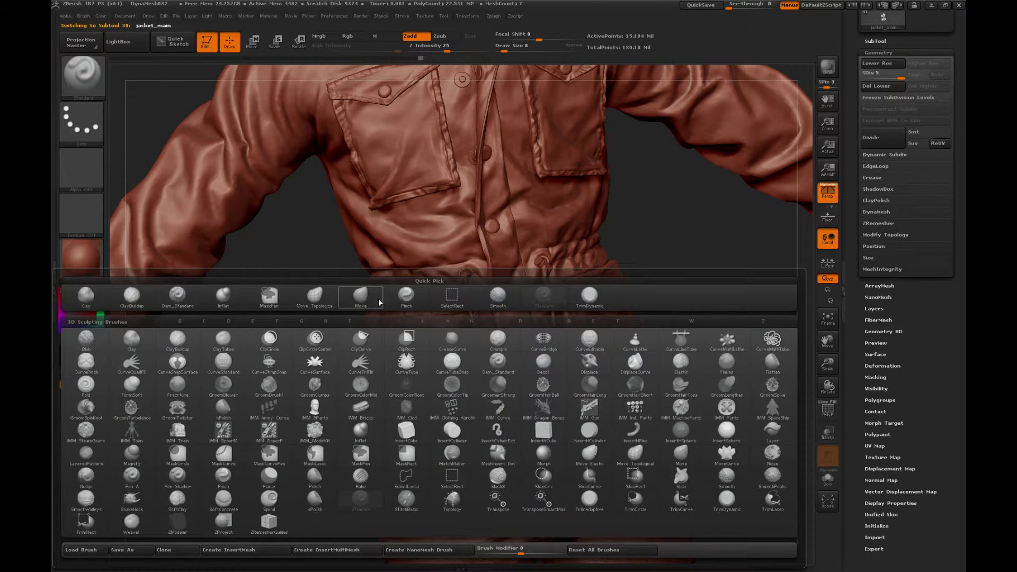
{"action": "left_click_drag", "start_coordinate": [682, 249], "coordinate": [593, 297]}
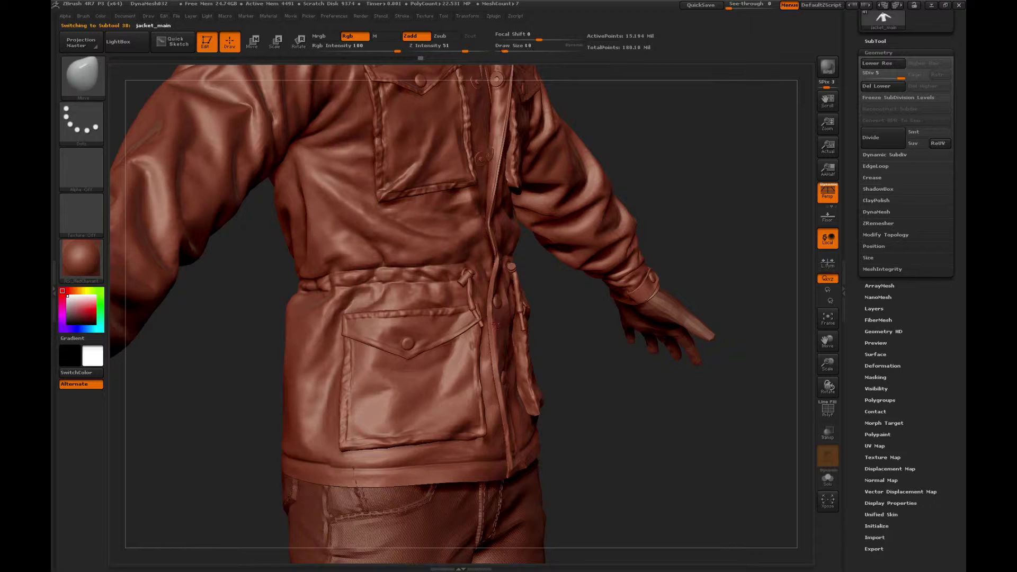
{"action": "key", "text": "bracketright"}
{"action": "key", "text": "bracketright"}
{"action": "key", "text": "bracketright"}
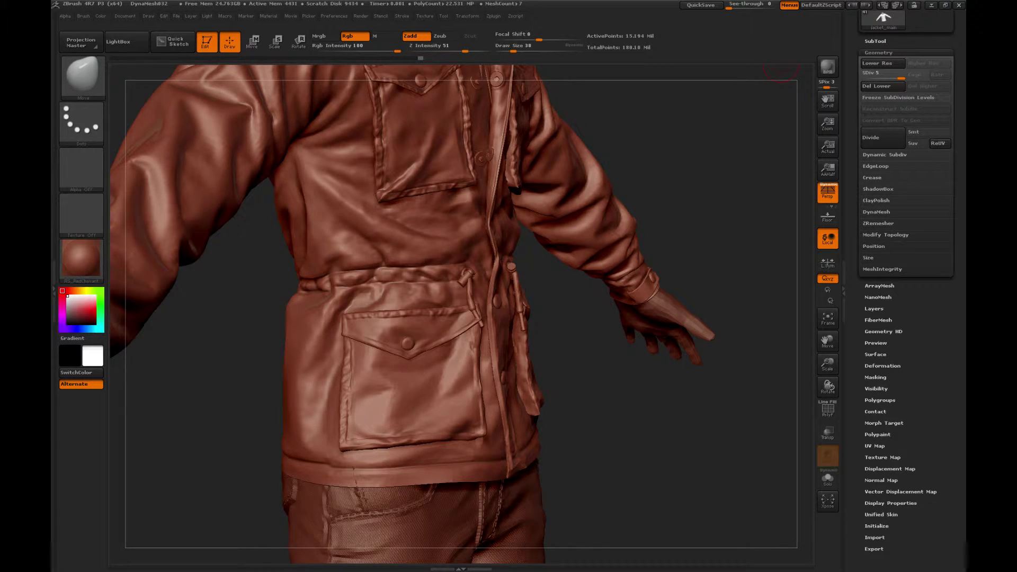
{"action": "left_click_drag", "start_coordinate": [616, 363], "coordinate": [599, 371]}
Save the tool as jacket_3.ZTL, replacing the existing file
{"action": "key", "text": "ctrl+shift"}
{"action": "key", "text": "ctrl+s"}
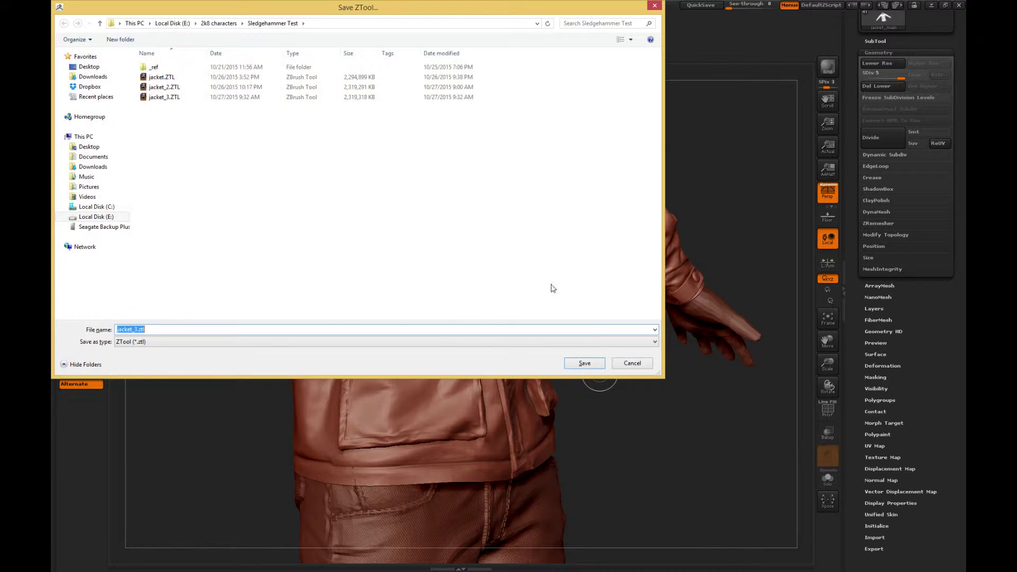
{"action": "double_click", "coordinate": [223, 100]}
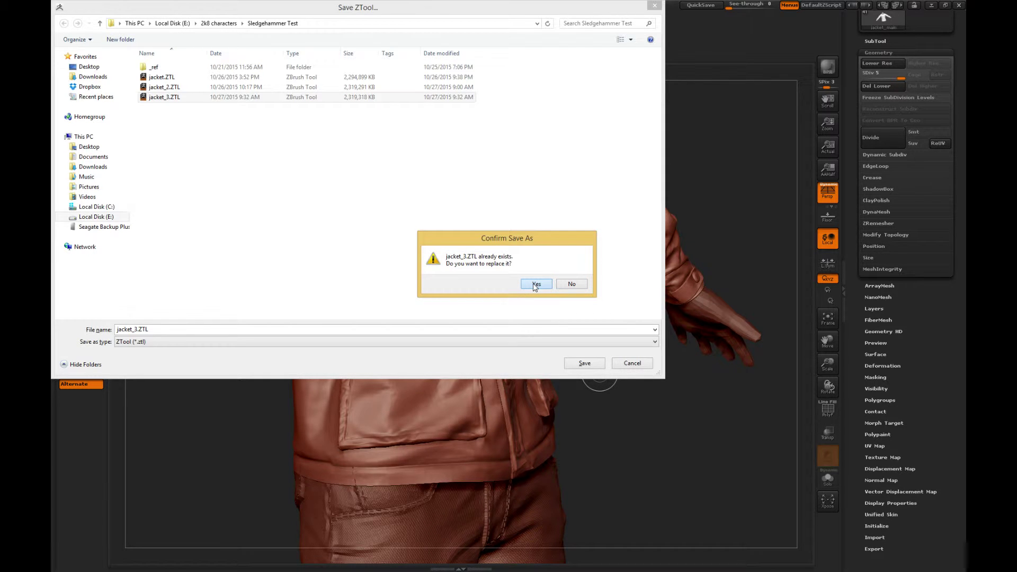
{"action": "left_click", "coordinate": [535, 285]}
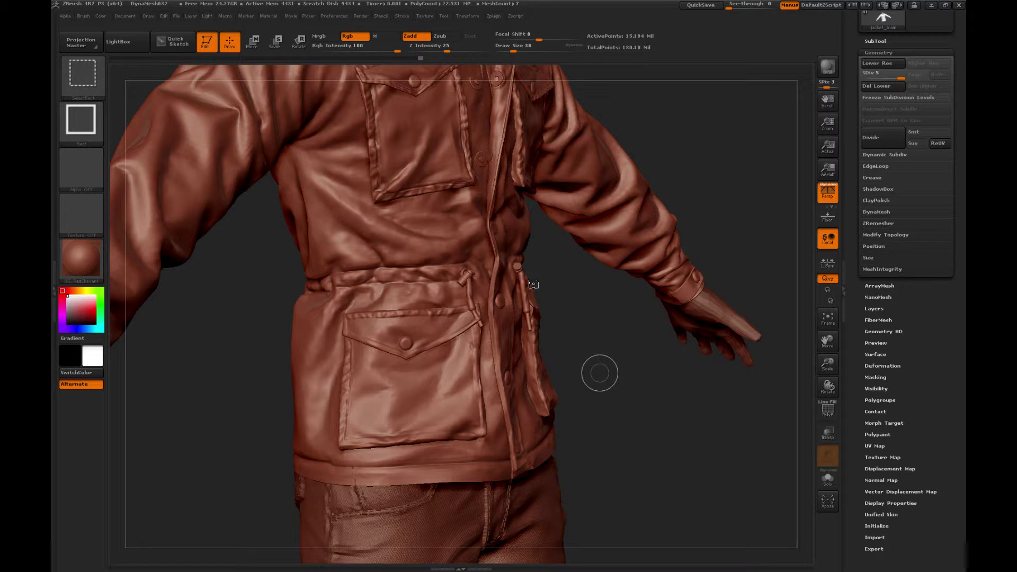
{"action": "key", "text": "ctrl+s"}
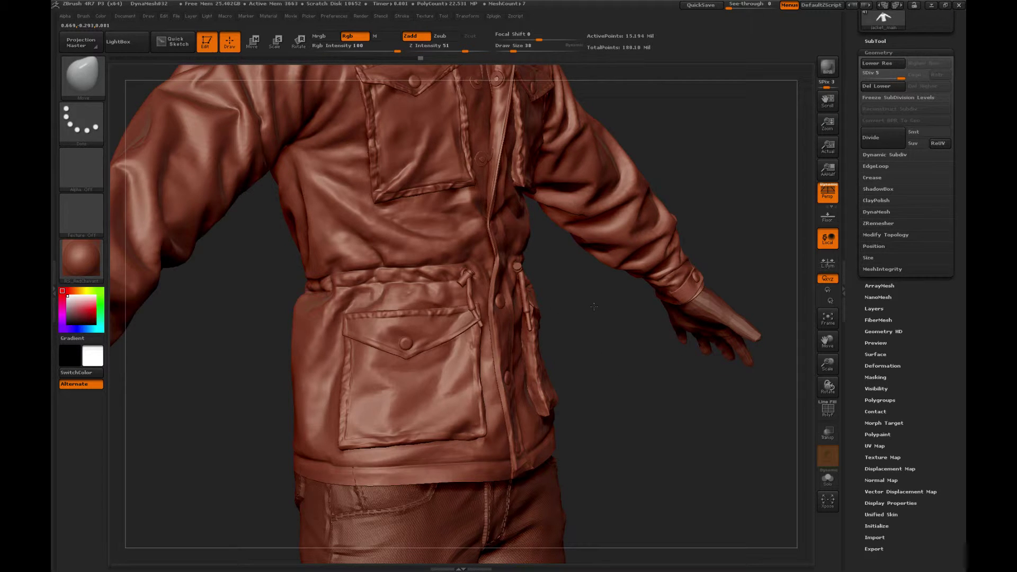
Sculpt twisting folds along the wearer's left waist drawcord on the jacket_accessories_2 subtool with the Standard brush
{"action": "left_click_drag", "start_coordinate": [595, 302], "coordinate": [538, 300]}
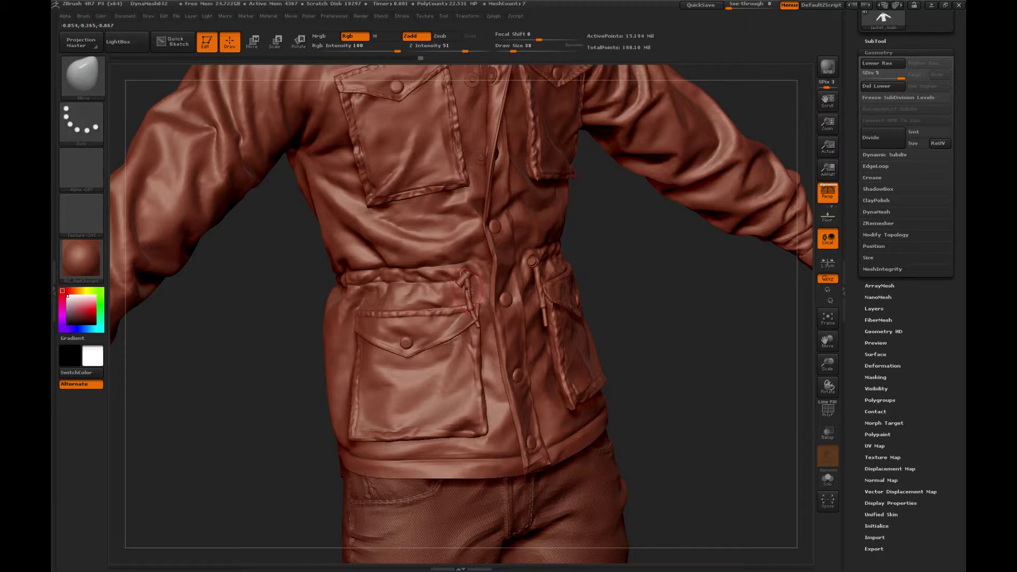
{"action": "left_click", "coordinate": [471, 297], "text": "alt"}
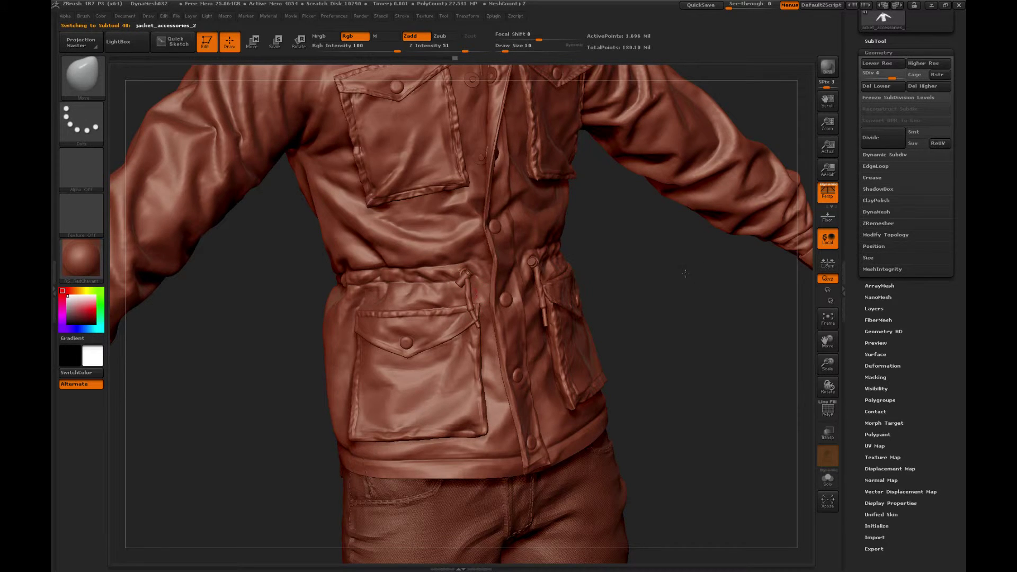
{"action": "mouse_move", "coordinate": [617, 297]}
{"action": "left_mouse_down"}
{"action": "mouse_move", "coordinate": [722, 291]}
{"action": "mouse_move", "coordinate": [742, 359]}
{"action": "left_mouse_up"}
{"action": "left_click_drag", "start_coordinate": [825, 365], "coordinate": [829, 365]}
{"action": "mouse_move", "coordinate": [716, 261]}
{"action": "left_mouse_down"}
{"action": "mouse_move", "coordinate": [695, 259]}
{"action": "mouse_move", "coordinate": [718, 275]}
{"action": "mouse_move", "coordinate": [684, 242]}
{"action": "left_mouse_up"}
{"action": "key", "text": "b"}
{"action": "left_click", "coordinate": [296, 301]}
{"action": "key", "text": "b"}
{"action": "key", "text": "s"}
{"action": "key", "text": "t"}
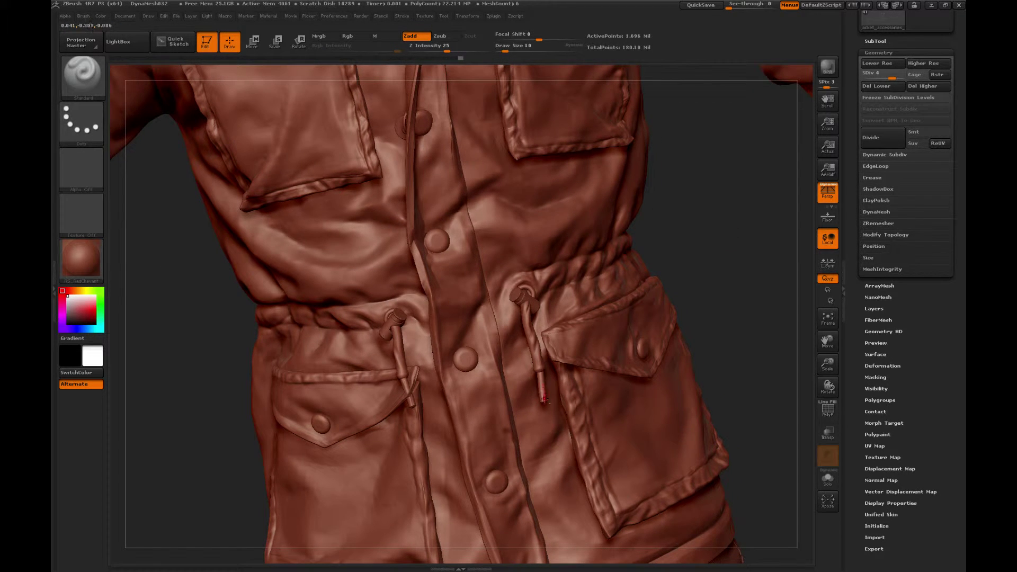
{"action": "left_click_drag", "start_coordinate": [699, 226], "coordinate": [709, 228]}
{"action": "left_click_drag", "start_coordinate": [497, 242], "coordinate": [541, 398]}
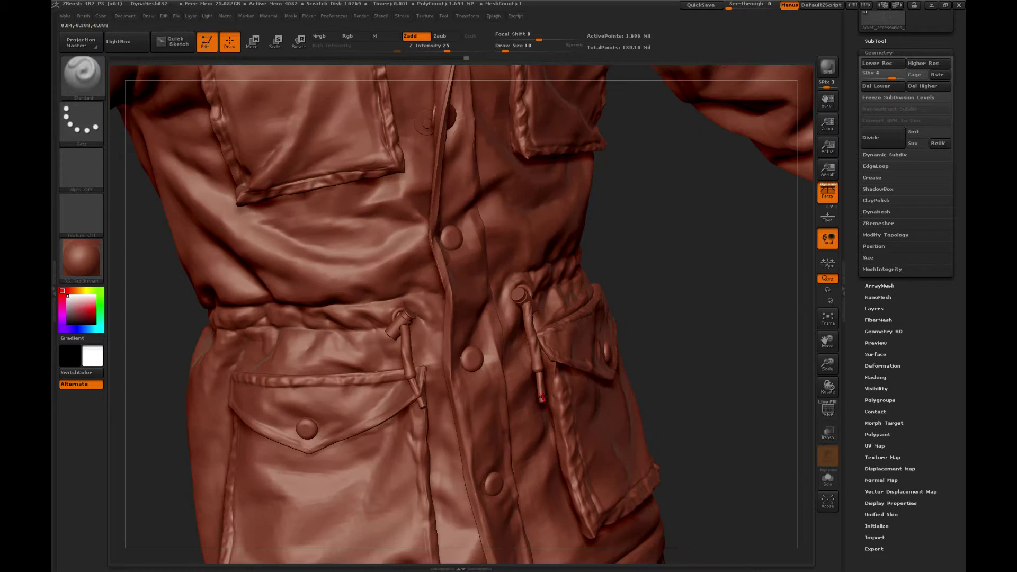
{"action": "left_click_drag", "start_coordinate": [629, 379], "coordinate": [550, 383]}
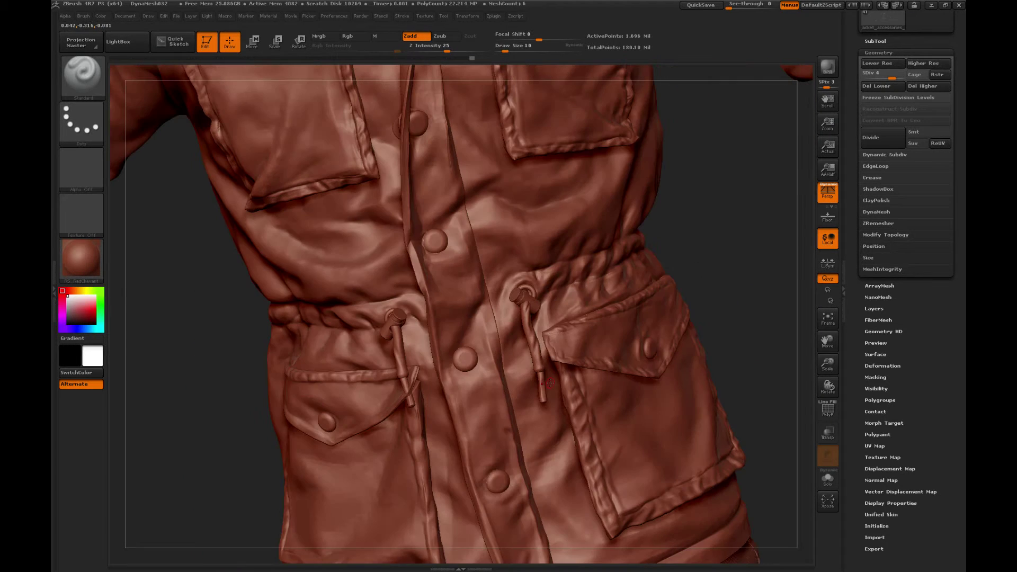
{"action": "left_click_drag", "start_coordinate": [751, 208], "coordinate": [763, 211]}
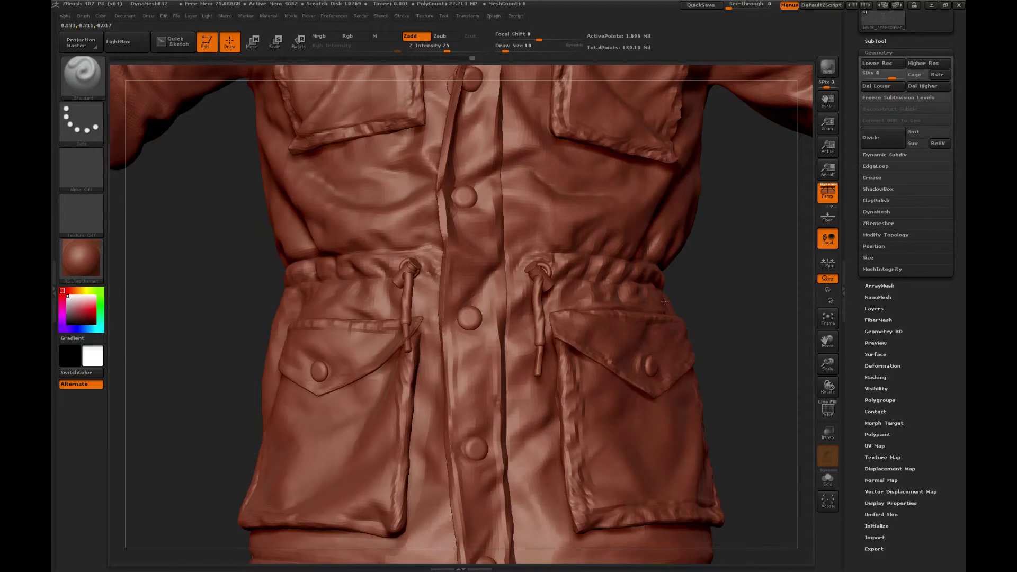
Carve fine creases near the lower end of the wearer's left waist drawcord with the Dam_Standard brush
{"action": "key", "text": "b"}
{"action": "left_click", "coordinate": [337, 301]}
{"action": "right_click_drag", "start_coordinate": [743, 313], "coordinate": [779, 553]}
{"action": "right_click_drag", "start_coordinate": [496, 324], "coordinate": [497, 386], "text": "ctrl"}
{"action": "left_click_drag", "start_coordinate": [504, 392], "coordinate": [506, 378]}
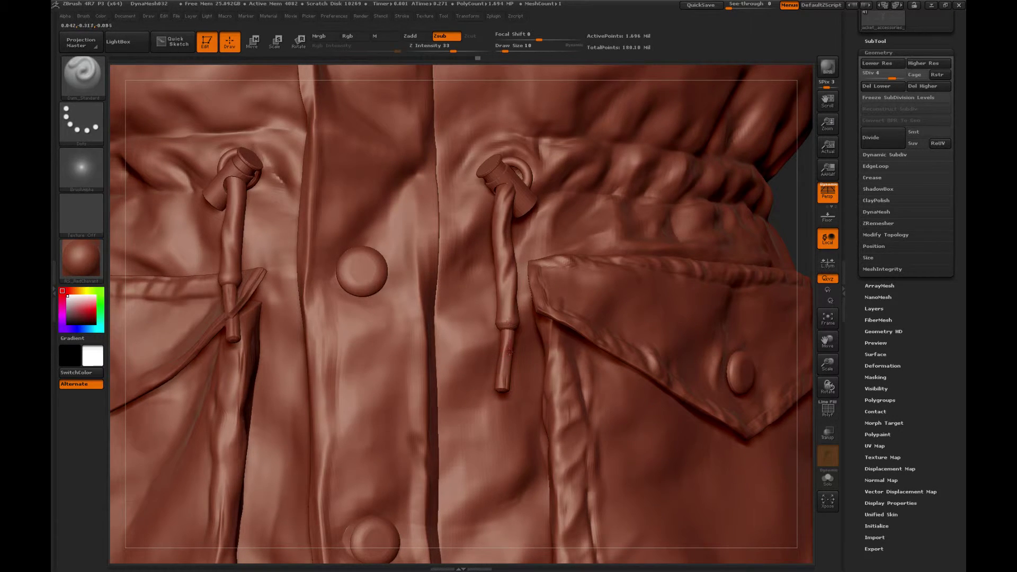
Build up the cuff and folds of the wearer's left waist drawcord with the Standard brush
{"action": "key", "text": "b"}
{"action": "left_click", "coordinate": [618, 294]}
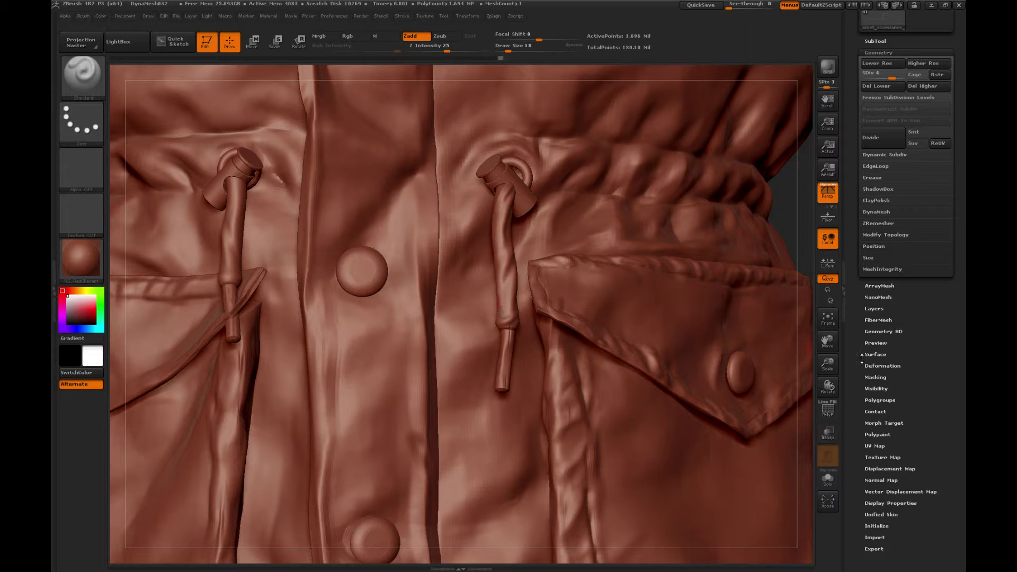
{"action": "left_click_drag", "start_coordinate": [827, 365], "coordinate": [746, 293]}
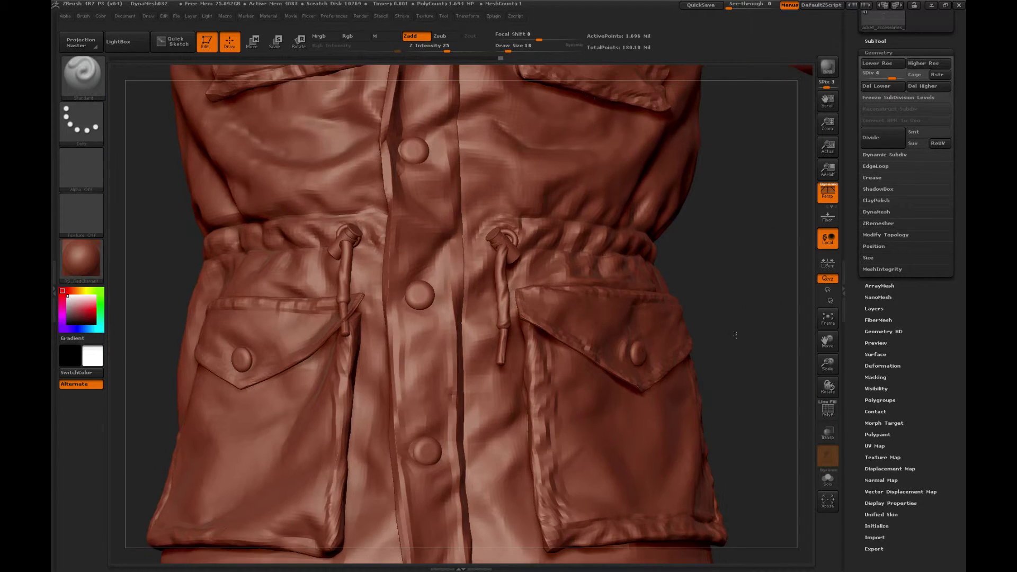
{"action": "left_click_drag", "start_coordinate": [756, 242], "coordinate": [713, 334], "text": "alt"}
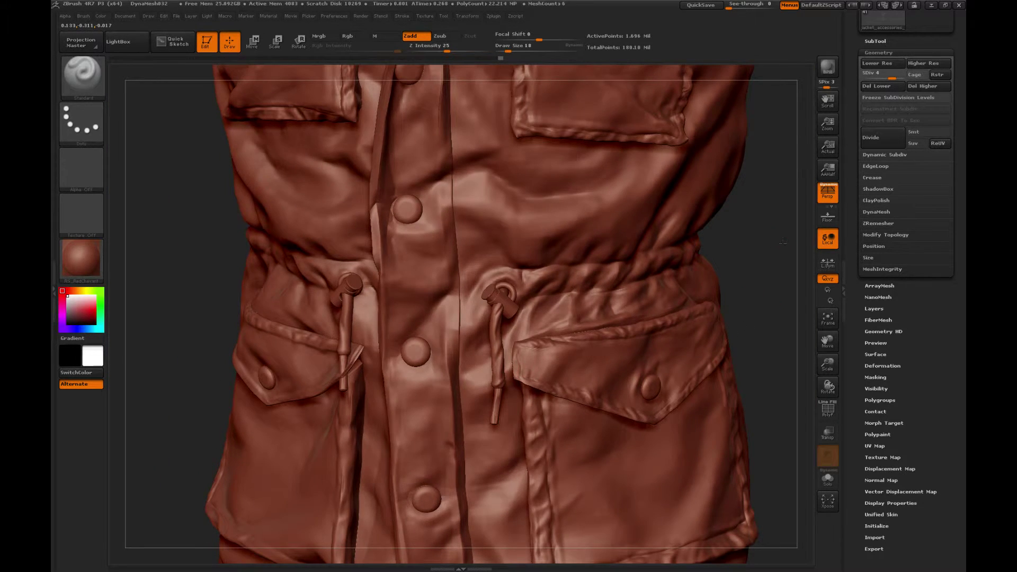
{"action": "left_click_drag", "start_coordinate": [784, 248], "coordinate": [765, 259]}
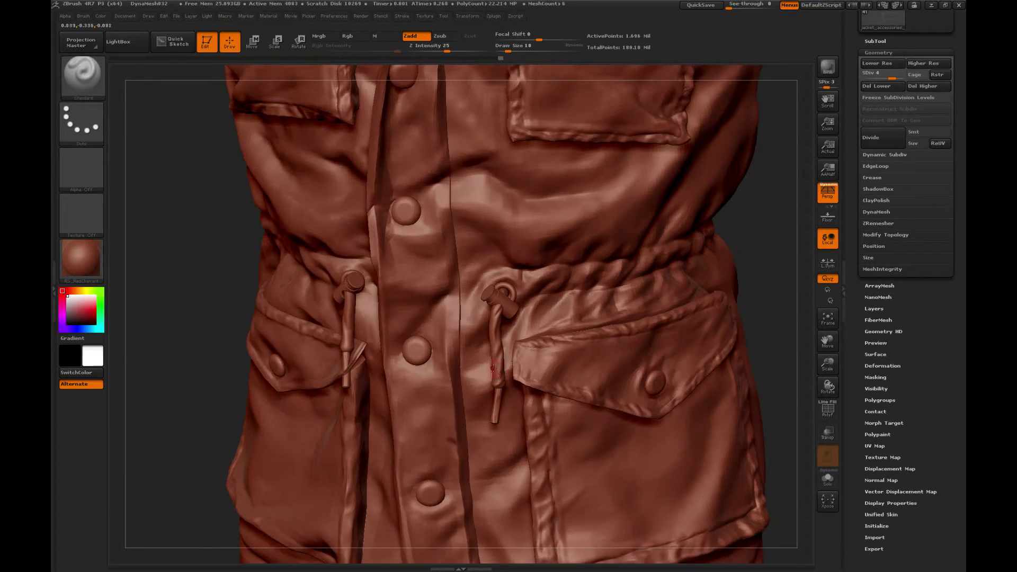
Touch up the lower seam area of the wearer's left lower pocket on jacket_accessories with the Standard brush at draw size 14
{"action": "left_click", "coordinate": [522, 361], "text": "alt"}
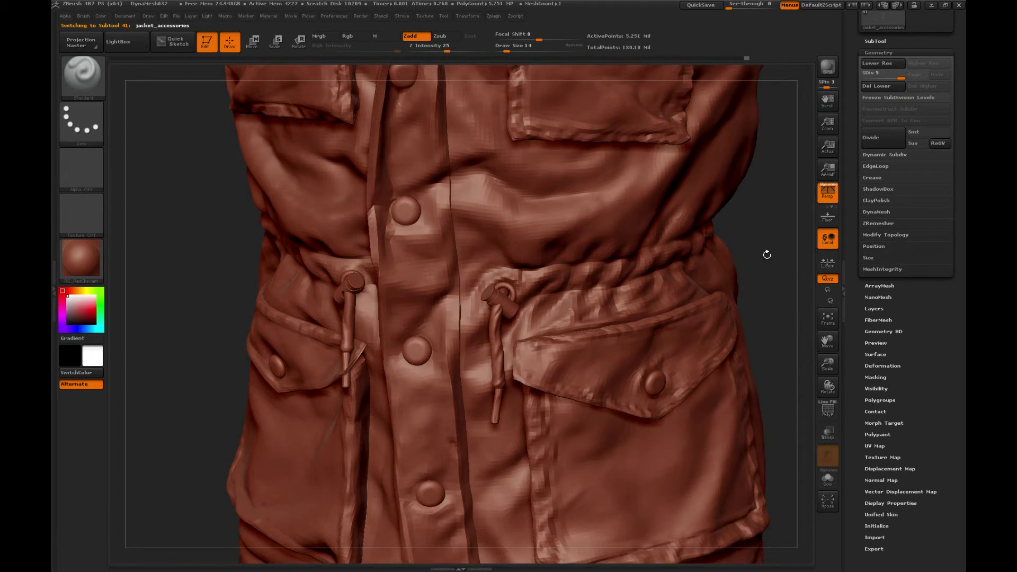
{"action": "left_click_drag", "start_coordinate": [768, 254], "coordinate": [694, 205], "text": "alt"}
{"action": "left_click_drag", "start_coordinate": [694, 205], "coordinate": [651, 209]}
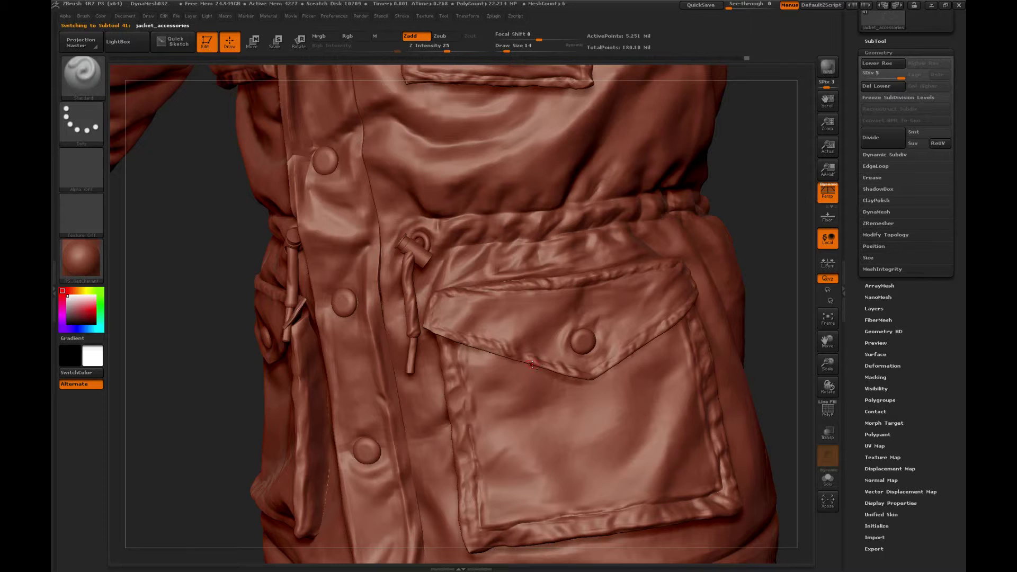
{"action": "left_click_drag", "start_coordinate": [827, 364], "coordinate": [816, 405]}
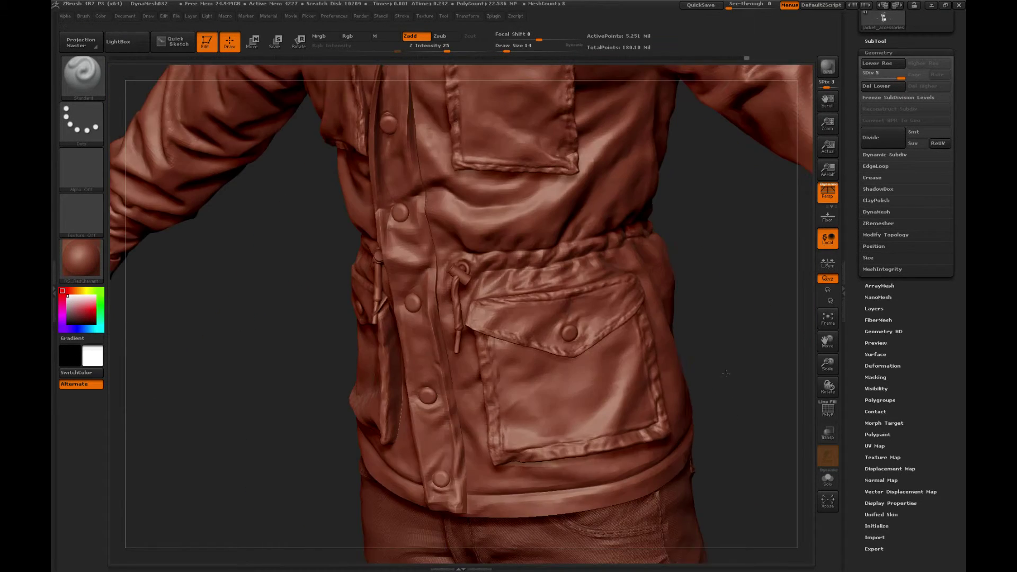
{"action": "left_click_drag", "start_coordinate": [726, 373], "coordinate": [707, 348], "text": "alt"}
{"action": "mouse_move", "coordinate": [586, 411]}
{"action": "left_mouse_down"}
{"action": "mouse_move", "coordinate": [589, 425]}
{"action": "mouse_move", "coordinate": [608, 406]}
{"action": "left_mouse_up"}
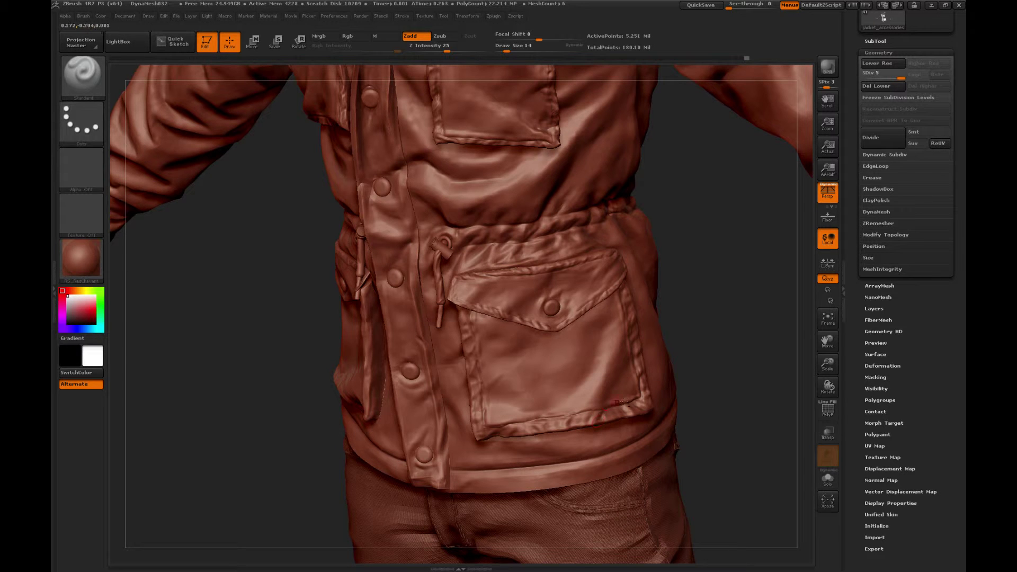
{"action": "left_click_drag", "start_coordinate": [827, 366], "coordinate": [828, 418]}
{"action": "left_click_drag", "start_coordinate": [679, 340], "coordinate": [738, 352], "text": "alt"}
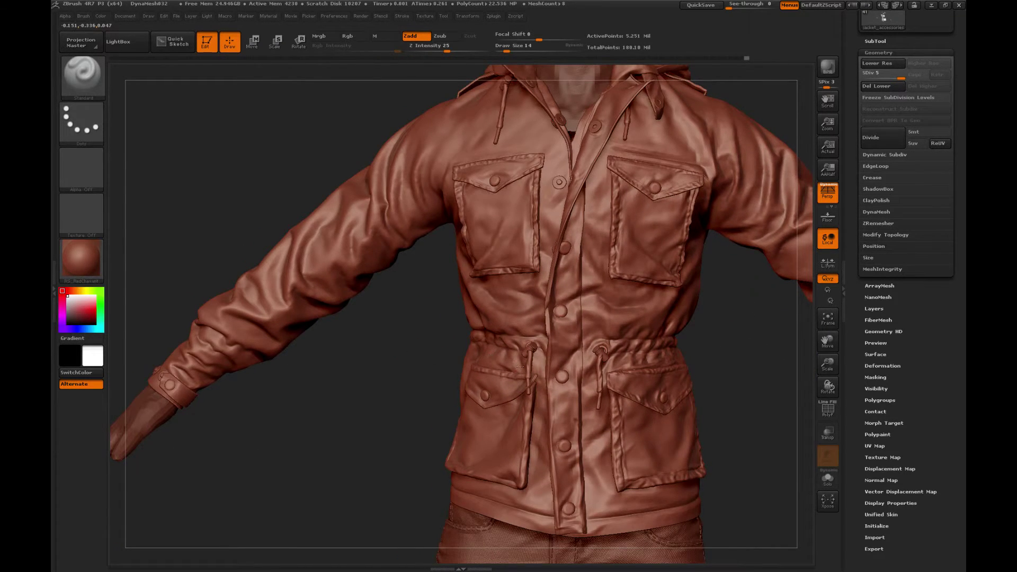
Isolate jacket_accessories_2 and reposition the wearer's right waist drawcord over the pocket flap with the Move brush at draw size 66
{"action": "left_click", "coordinate": [534, 367], "text": "alt"}
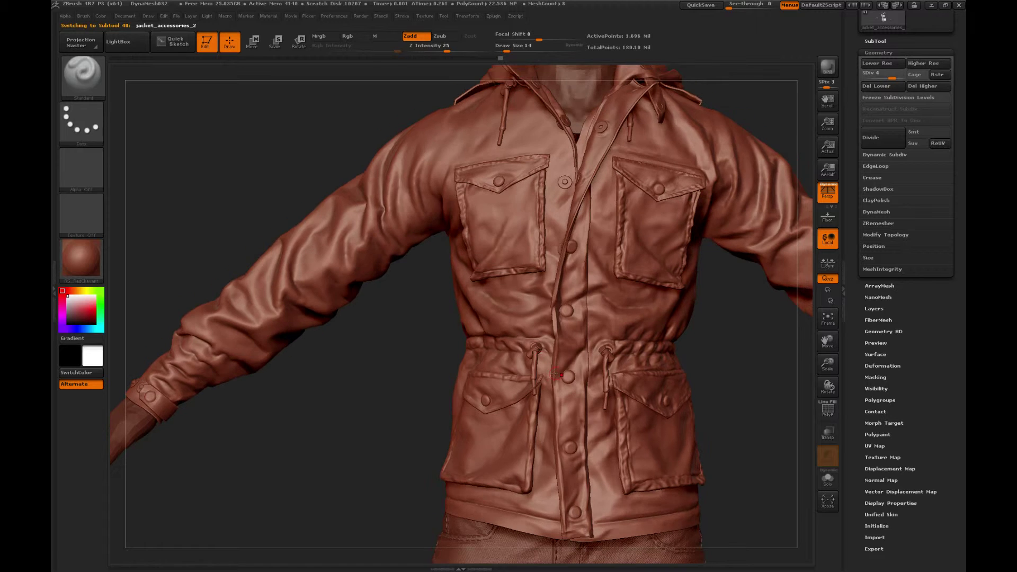
{"action": "key", "text": "d"}
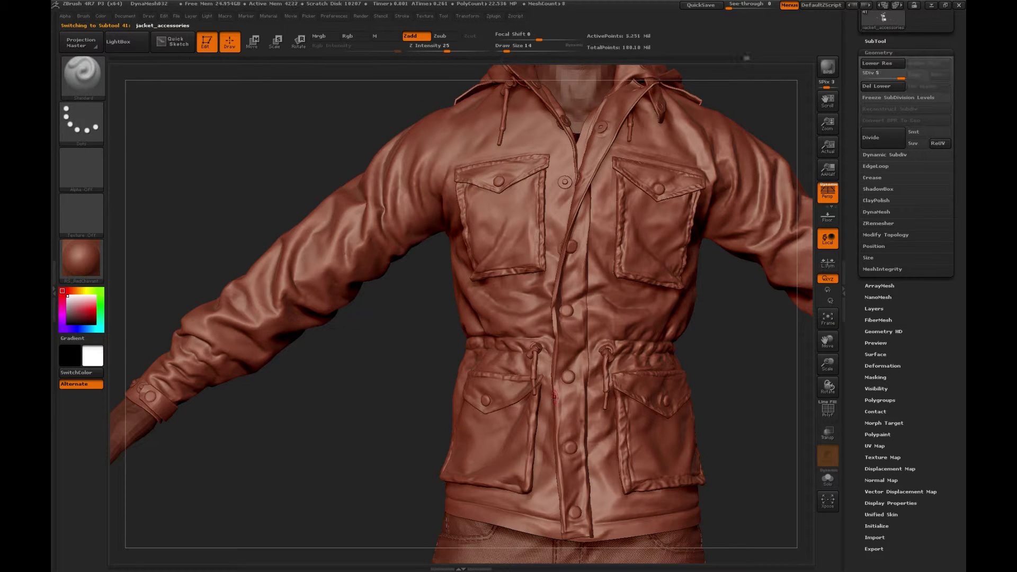
{"action": "left_click_drag", "start_coordinate": [401, 360], "coordinate": [533, 373]}
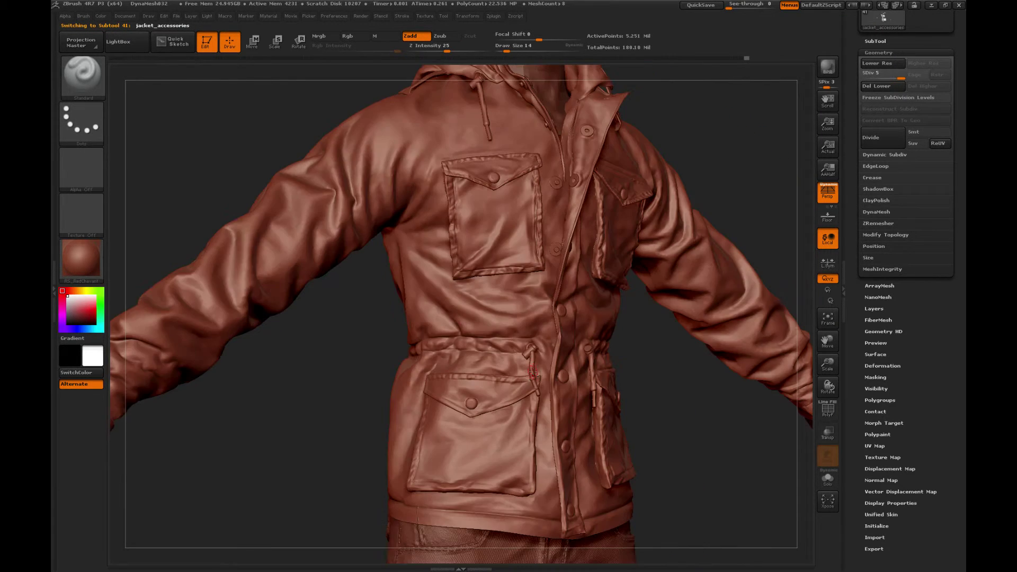
{"action": "key", "text": "shift+d"}
{"action": "key", "text": "b"}
{"action": "left_click", "coordinate": [495, 296]}
{"action": "mouse_move", "coordinate": [713, 363]}
{"action": "left_mouse_down"}
{"action": "mouse_move", "coordinate": [657, 358]}
{"action": "mouse_move", "coordinate": [463, 392]}
{"action": "left_mouse_up"}
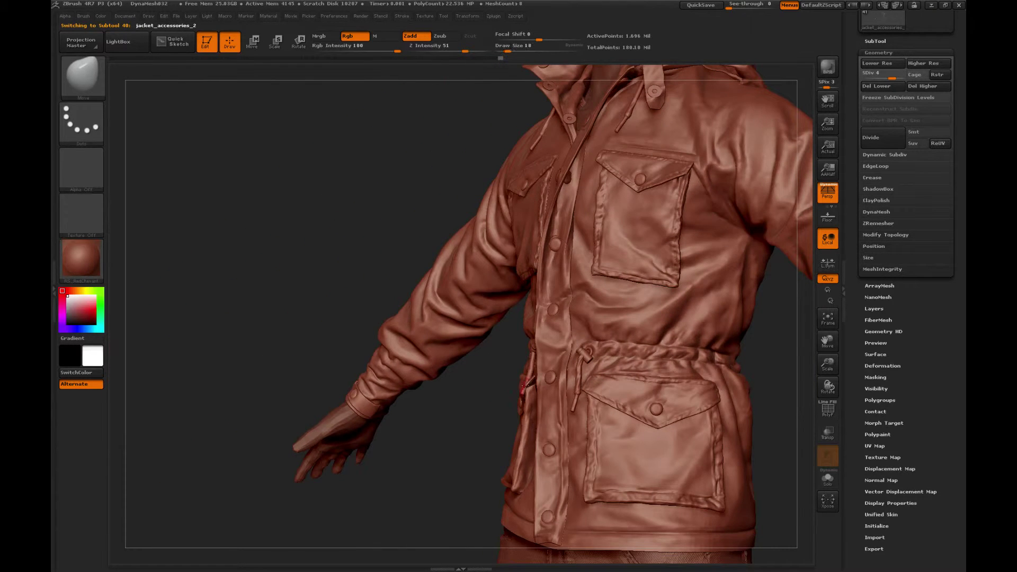
{"action": "key", "text": "bracketright"}
{"action": "key", "text": "bracketright"}
{"action": "key", "text": "bracketright"}
{"action": "key", "text": "bracketright"}
{"action": "left_click", "coordinate": [828, 478]}
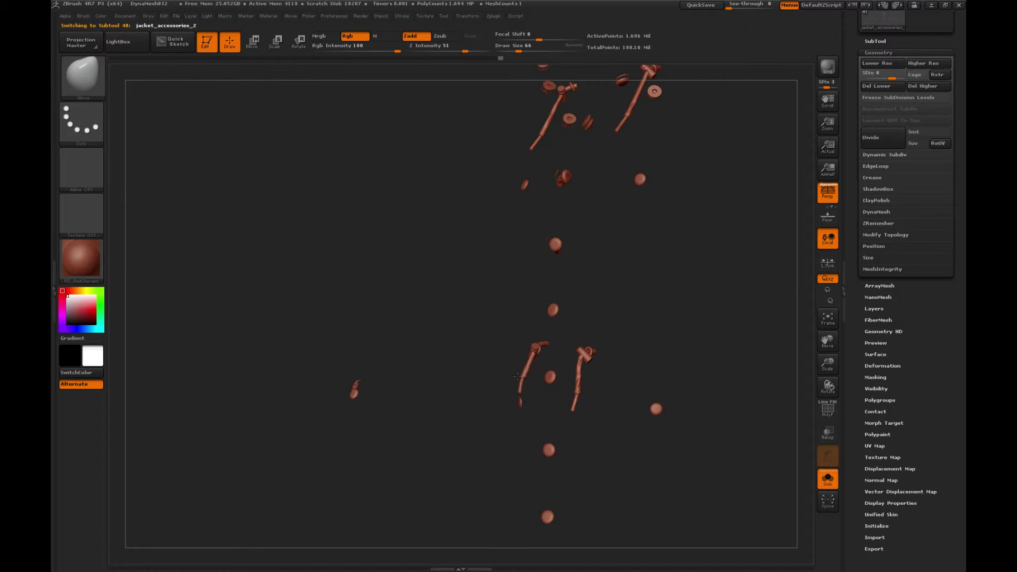
{"action": "left_click_drag", "start_coordinate": [499, 377], "coordinate": [620, 381]}
{"action": "left_click", "coordinate": [778, 468]}
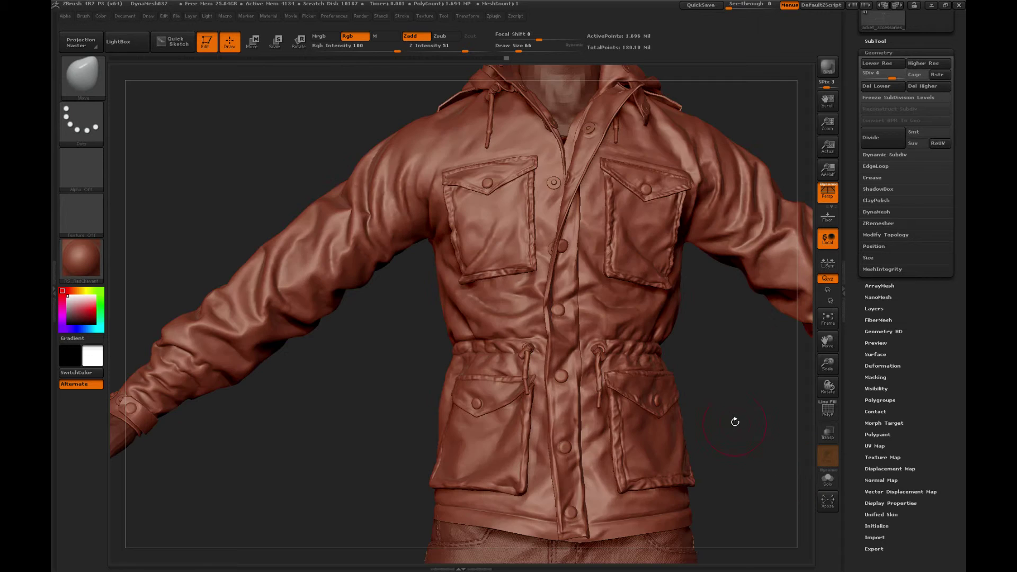
Sculpt folds along the wearer's right waist drawcord with the Standard brush at a reduced draw size, and make jacket_main the active subtool
{"action": "left_click_drag", "start_coordinate": [739, 402], "coordinate": [687, 360]}
{"action": "key", "text": "b"}
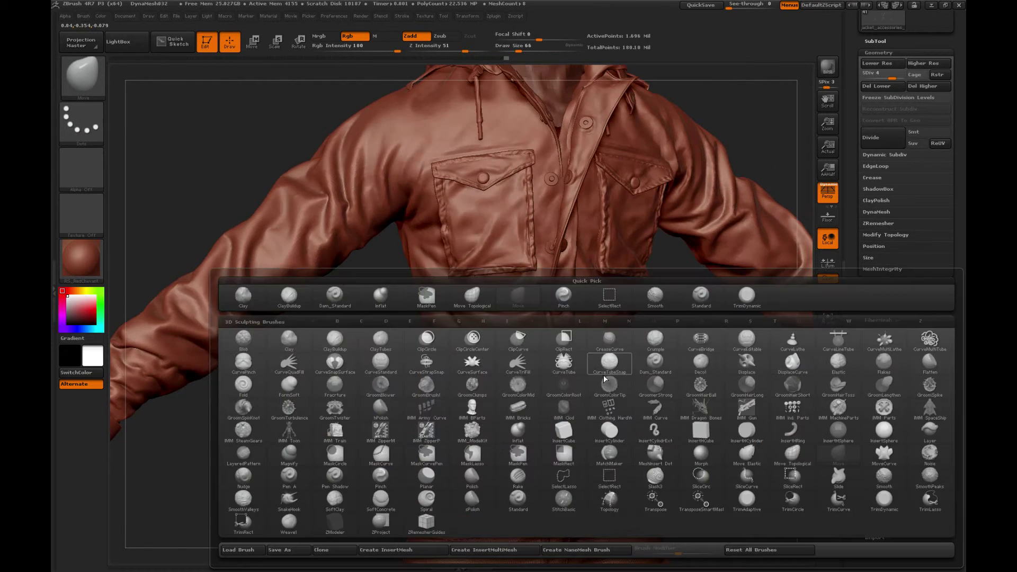
{"action": "key", "text": "s"}
{"action": "key", "text": "t"}
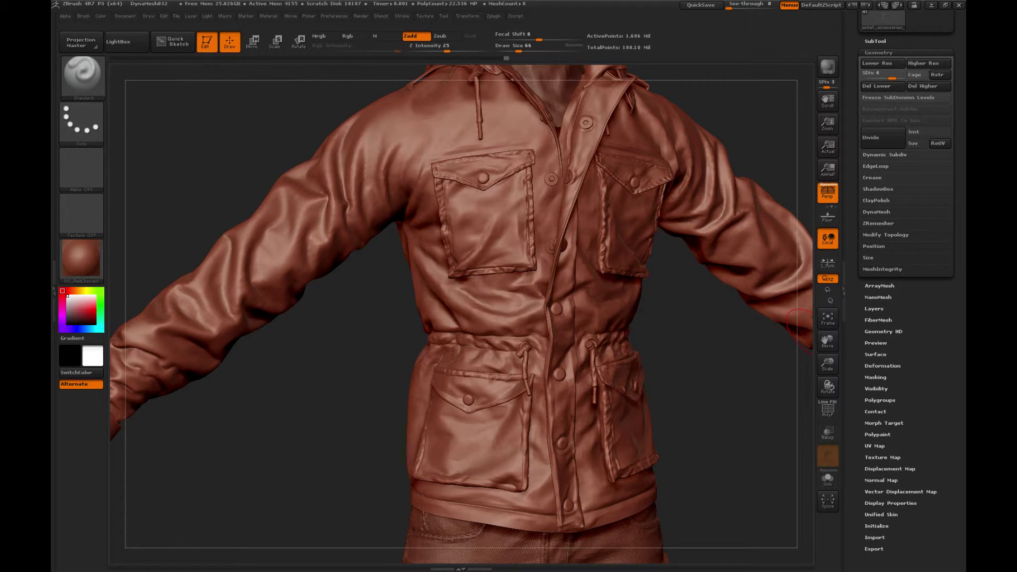
{"action": "left_click_drag", "start_coordinate": [665, 353], "coordinate": [822, 390], "text": "shift"}
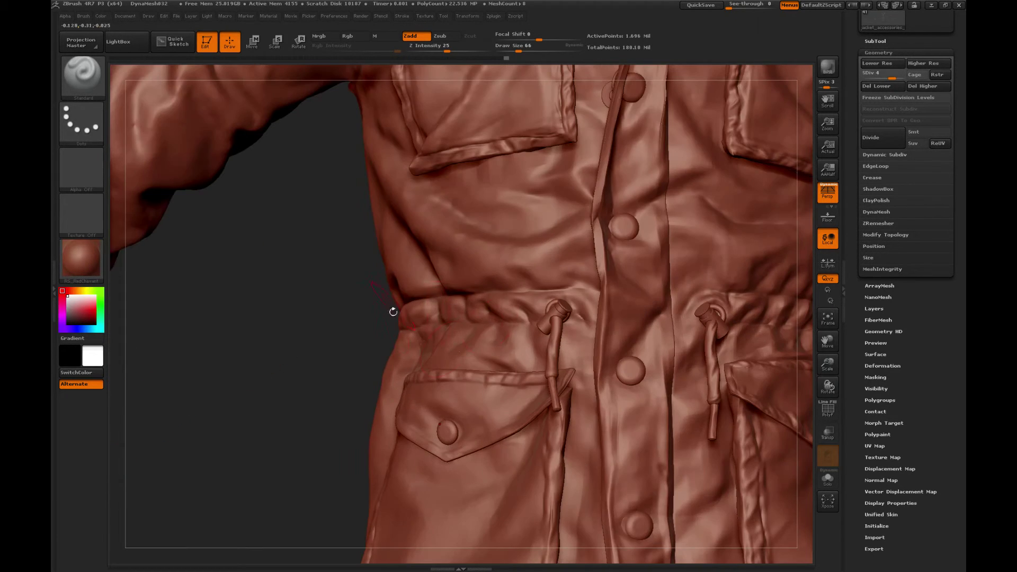
{"action": "left_click_drag", "start_coordinate": [366, 334], "coordinate": [350, 334]}
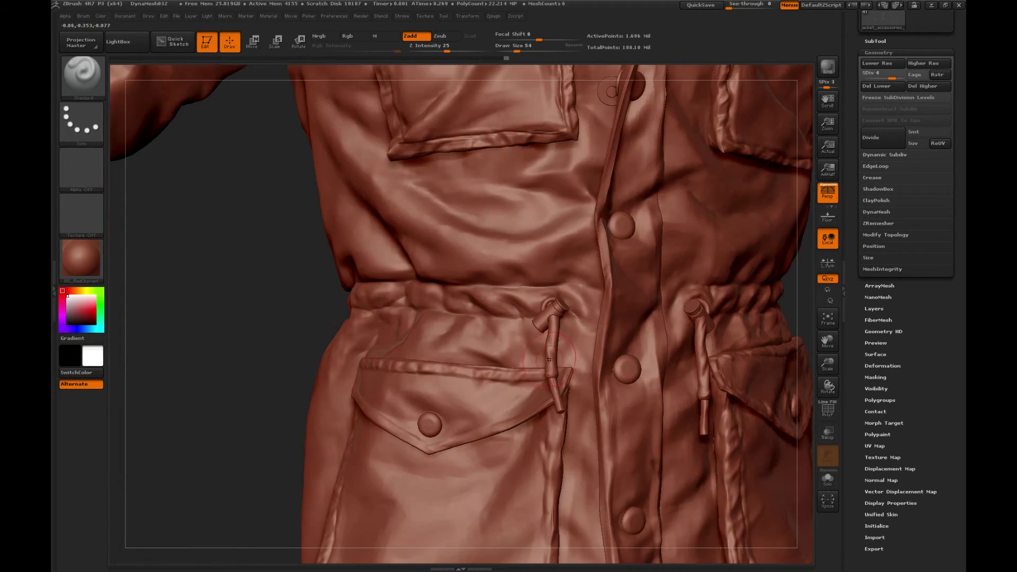
{"action": "key", "text": "bracketleft"}
{"action": "key", "text": "bracketleft"}
{"action": "left_click_drag", "start_coordinate": [551, 350], "coordinate": [554, 362]}
{"action": "left_click_drag", "start_coordinate": [291, 281], "coordinate": [272, 292]}
{"action": "left_click_drag", "start_coordinate": [552, 360], "coordinate": [551, 335]}
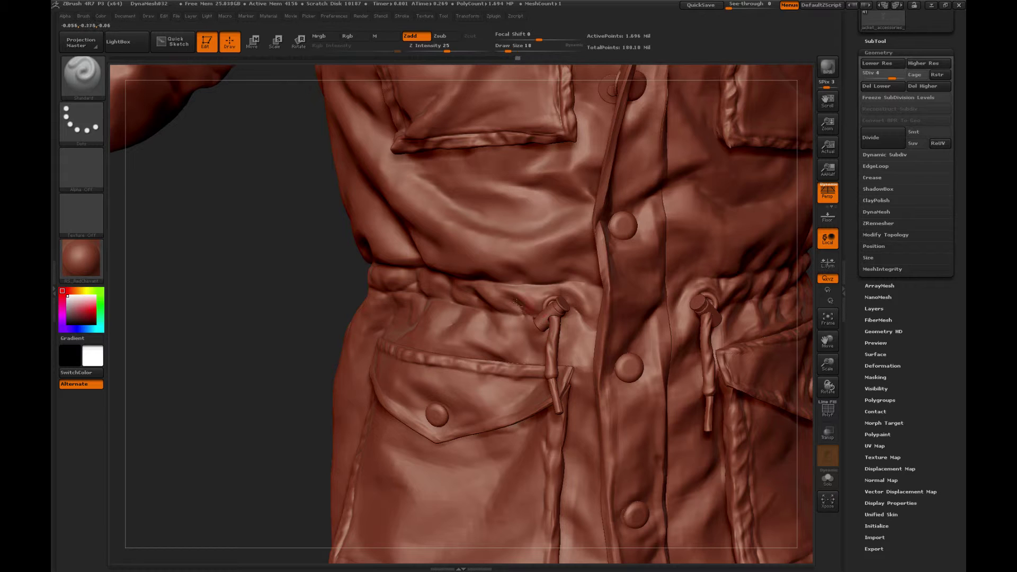
{"action": "left_click_drag", "start_coordinate": [318, 315], "coordinate": [339, 313]}
{"action": "left_click", "coordinate": [534, 291], "text": "alt"}
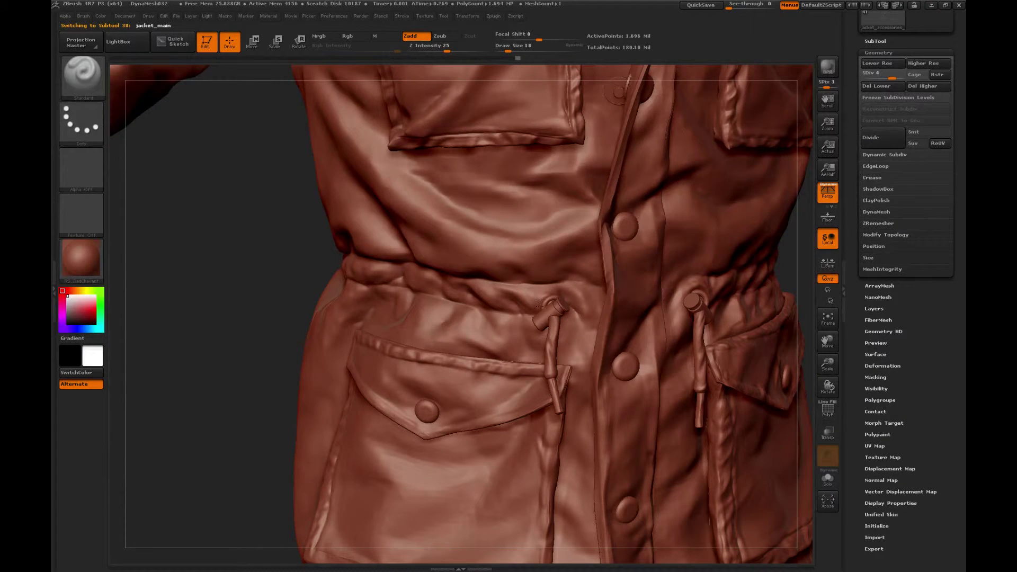
Raise jacket_main to subdivision level 5 and smooth the placket edge near the waist button on jacket_accessories
{"action": "key", "text": "d"}
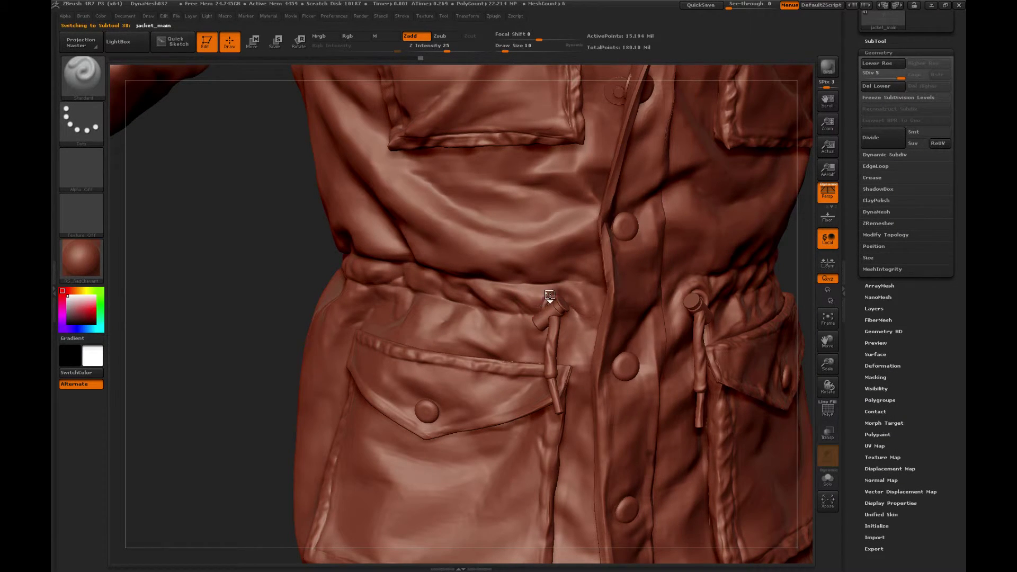
{"action": "key", "text": "bracketright"}
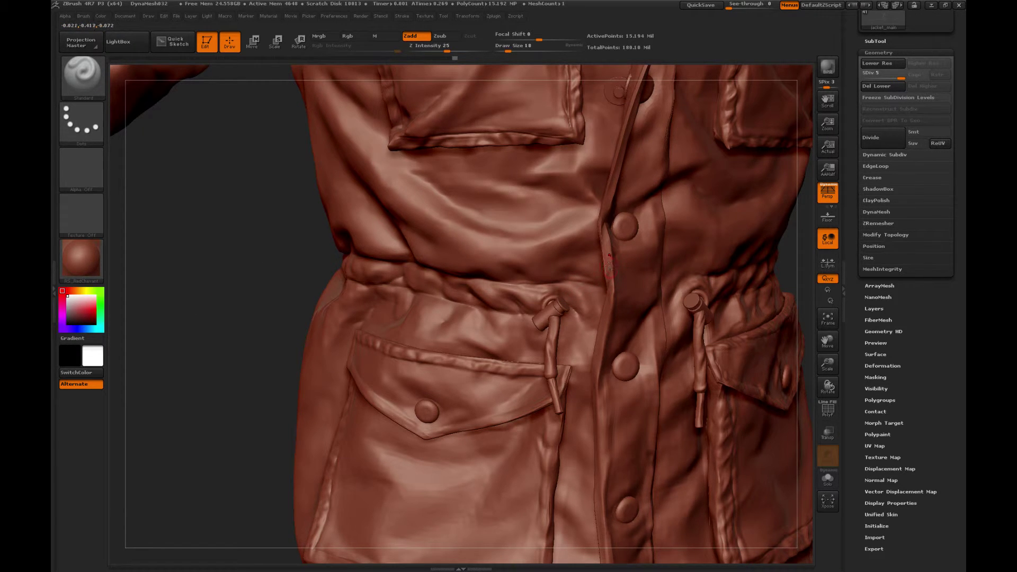
{"action": "left_click", "coordinate": [608, 285], "text": "alt"}
{"action": "key", "text": "shift"}
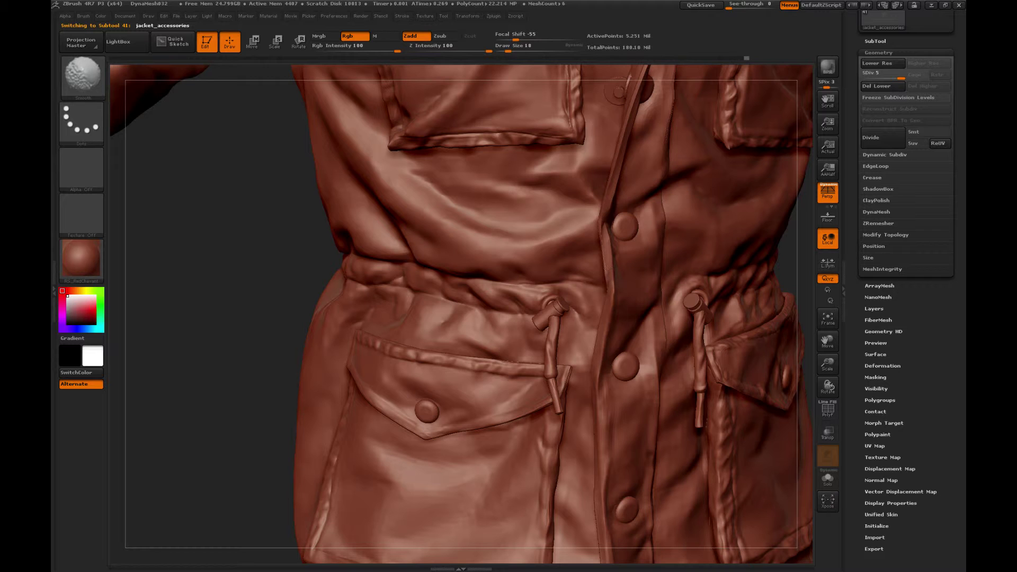
{"action": "left_click_drag", "start_coordinate": [608, 241], "coordinate": [607, 227], "text": "shift"}
{"action": "key", "text": "shift"}
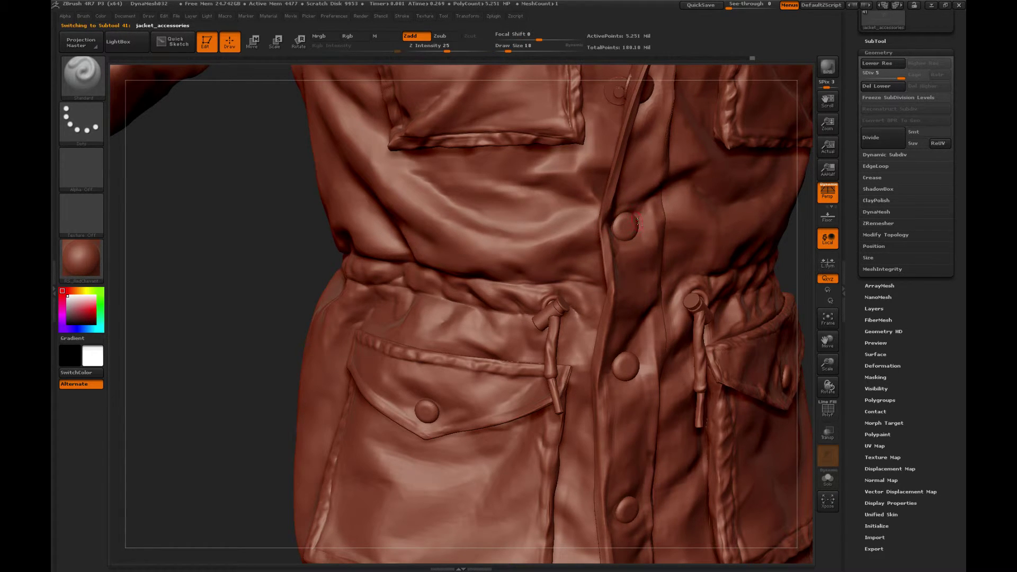
Make jacket_accessories_2 the active subtool and isolate it to show only the drawcords and buttons
{"action": "left_click_drag", "start_coordinate": [249, 418], "coordinate": [284, 284], "text": "alt"}
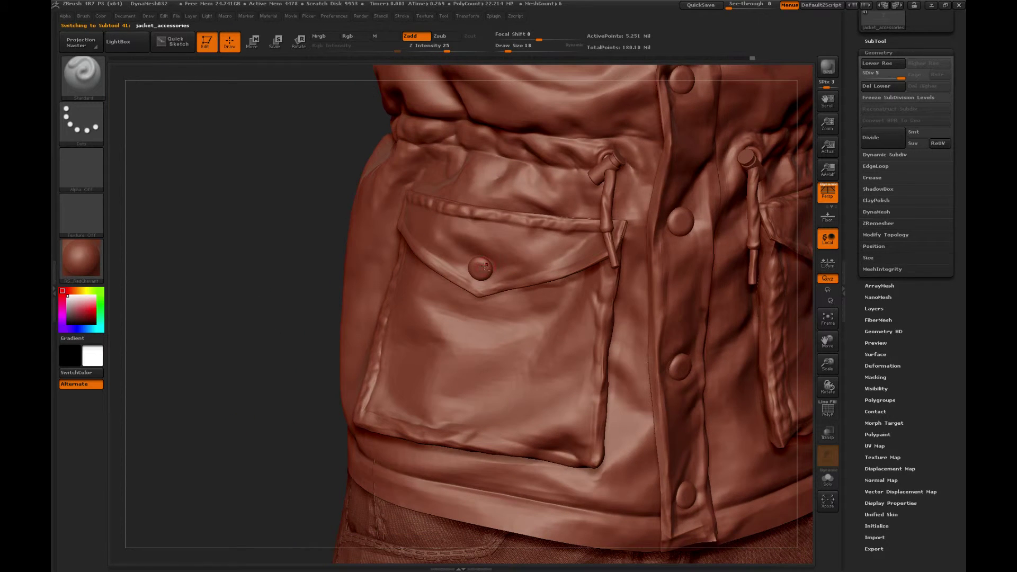
{"action": "key", "text": "shift+d"}
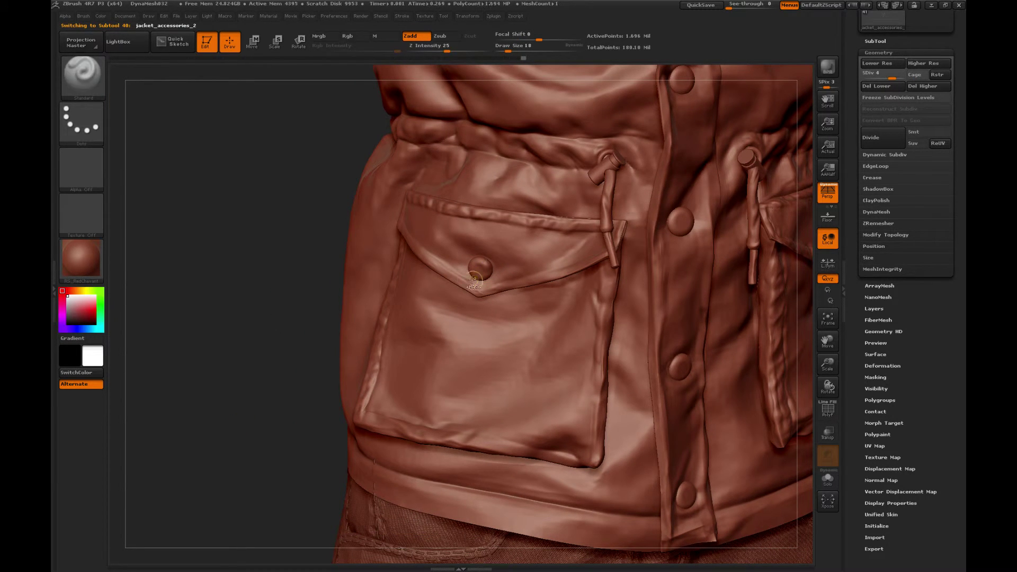
{"action": "key", "text": "ctrl"}
{"action": "key", "text": "shift"}
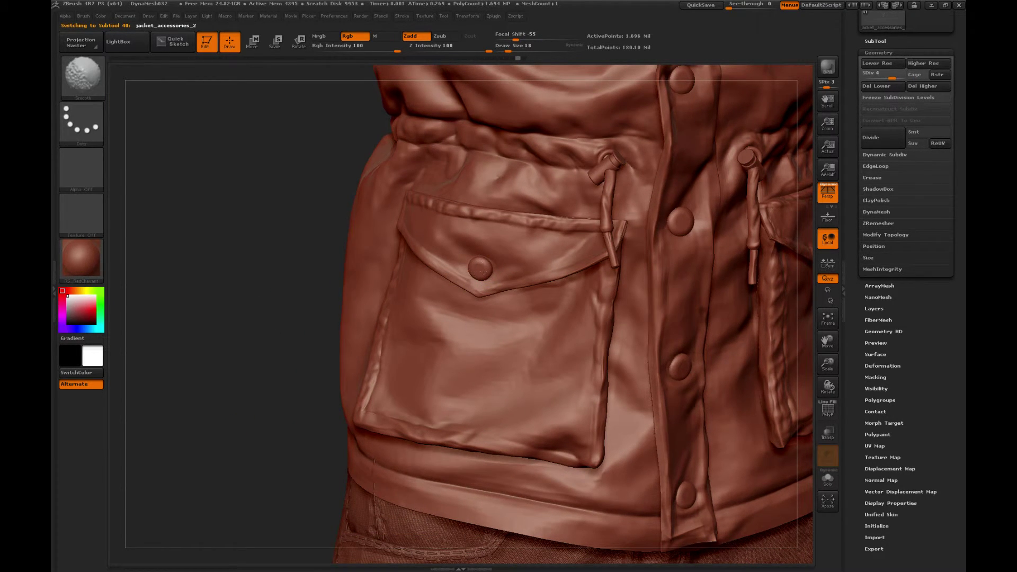
{"action": "mouse_move", "coordinate": [829, 367]}
{"action": "left_mouse_down"}
{"action": "mouse_move", "coordinate": [716, 344]}
{"action": "mouse_move", "coordinate": [711, 409]}
{"action": "mouse_move", "coordinate": [698, 403]}
{"action": "mouse_move", "coordinate": [830, 368]}
{"action": "mouse_move", "coordinate": [696, 350]}
{"action": "left_mouse_up"}
{"action": "left_click", "coordinate": [828, 478]}
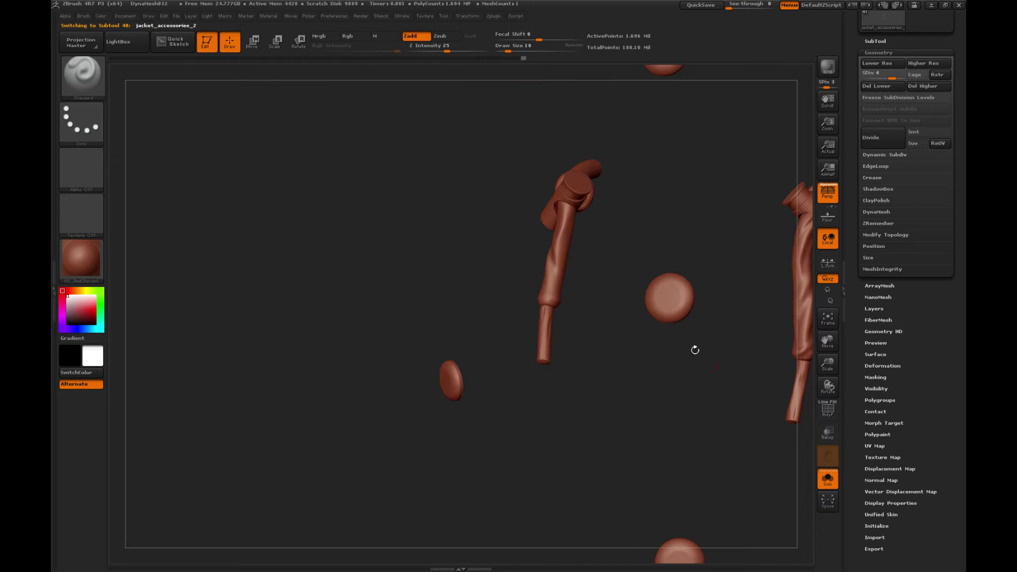
Examine the isolated waist drawcords, their toggles and loops, and the buttons from several angles and close up
{"action": "left_click_drag", "start_coordinate": [668, 192], "coordinate": [548, 338], "text": "alt"}
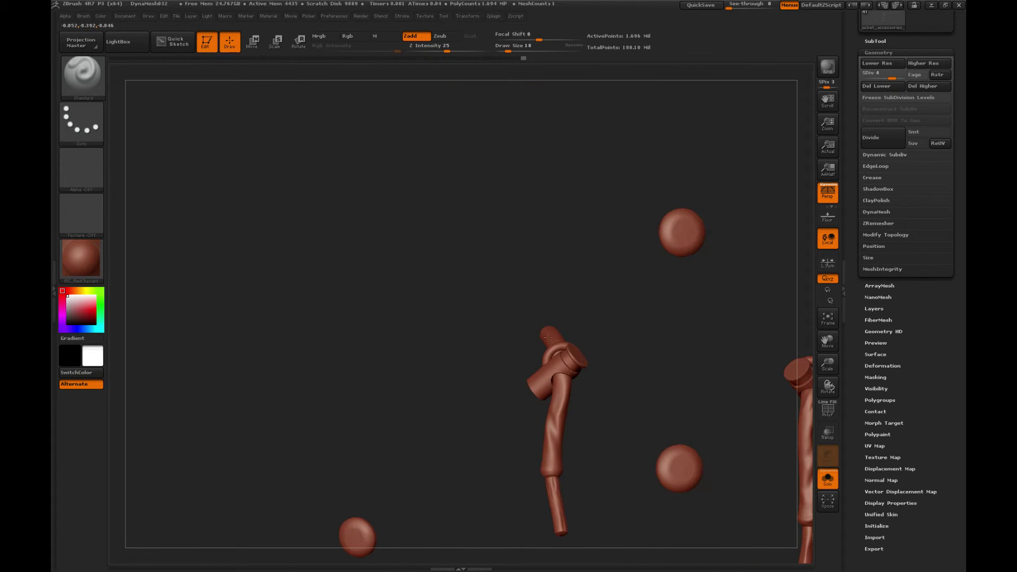
{"action": "key", "text": "shift"}
{"action": "mouse_move", "coordinate": [649, 338]}
{"action": "left_mouse_down"}
{"action": "mouse_move", "coordinate": [621, 361]}
{"action": "mouse_move", "coordinate": [569, 367]}
{"action": "left_mouse_up"}
{"action": "key", "text": "shift"}
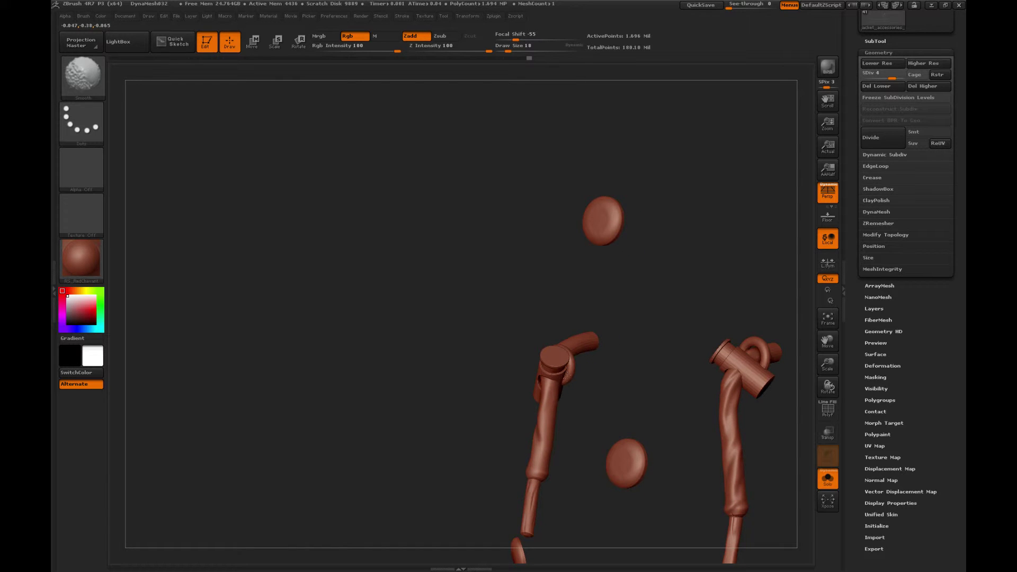
{"action": "left_click_drag", "start_coordinate": [633, 297], "coordinate": [570, 384], "text": "shift"}
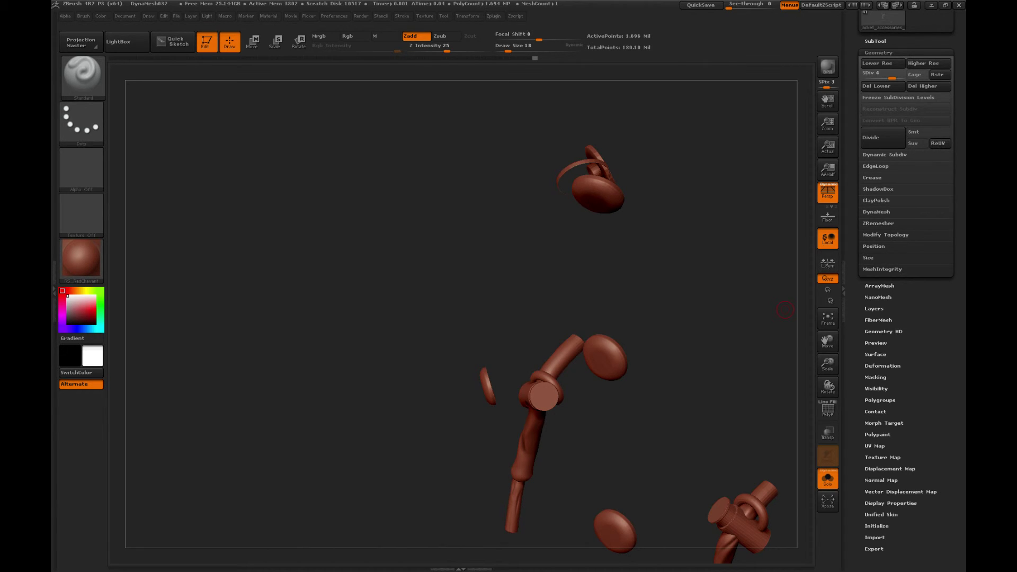
{"action": "key", "text": "alt+Tab"}
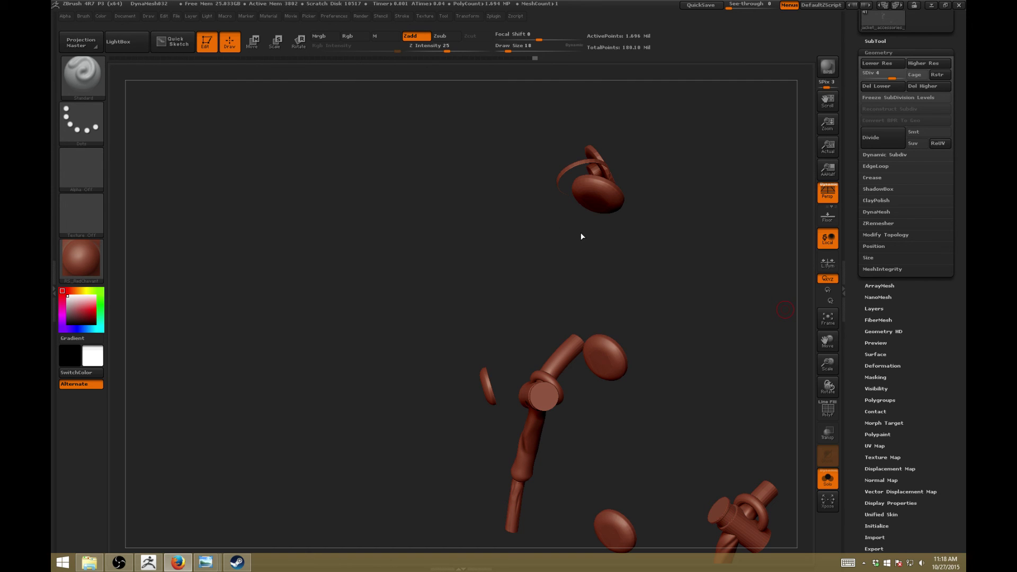
{"action": "mouse_move", "coordinate": [628, 270]}
{"action": "left_mouse_down"}
{"action": "mouse_move", "coordinate": [613, 284]}
{"action": "mouse_move", "coordinate": [606, 228]}
{"action": "mouse_move", "coordinate": [633, 246]}
{"action": "mouse_move", "coordinate": [474, 166]}
{"action": "left_mouse_up"}
{"action": "mouse_move", "coordinate": [613, 302]}
{"action": "left_mouse_down"}
{"action": "mouse_move", "coordinate": [671, 223]}
{"action": "mouse_move", "coordinate": [661, 224]}
{"action": "mouse_move", "coordinate": [655, 268]}
{"action": "left_mouse_up"}
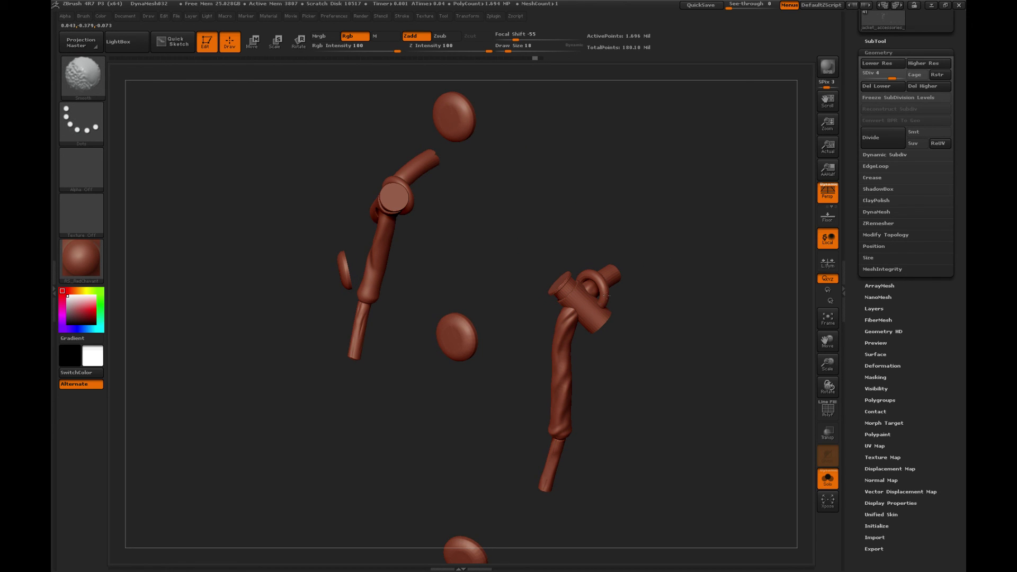
{"action": "mouse_move", "coordinate": [625, 336]}
{"action": "left_mouse_down"}
{"action": "mouse_move", "coordinate": [655, 332]}
{"action": "mouse_move", "coordinate": [660, 349]}
{"action": "mouse_move", "coordinate": [686, 347]}
{"action": "left_mouse_up"}
{"action": "mouse_move", "coordinate": [580, 321]}
{"action": "left_mouse_down"}
{"action": "mouse_move", "coordinate": [645, 302]}
{"action": "mouse_move", "coordinate": [648, 195]}
{"action": "left_mouse_up"}
{"action": "left_click_drag", "start_coordinate": [609, 245], "coordinate": [604, 255], "text": "alt"}
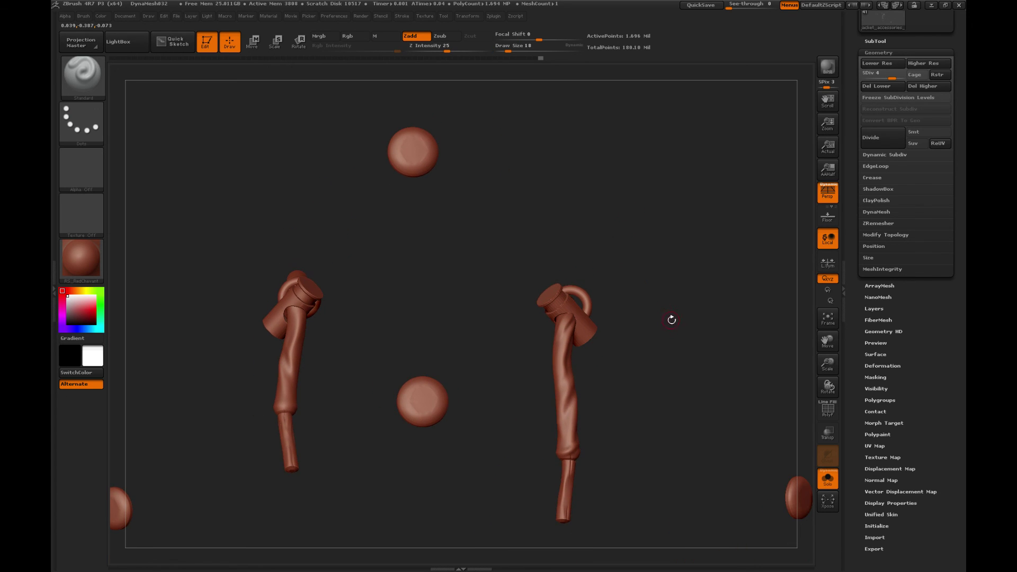
{"action": "left_click_drag", "start_coordinate": [827, 364], "coordinate": [820, 397]}
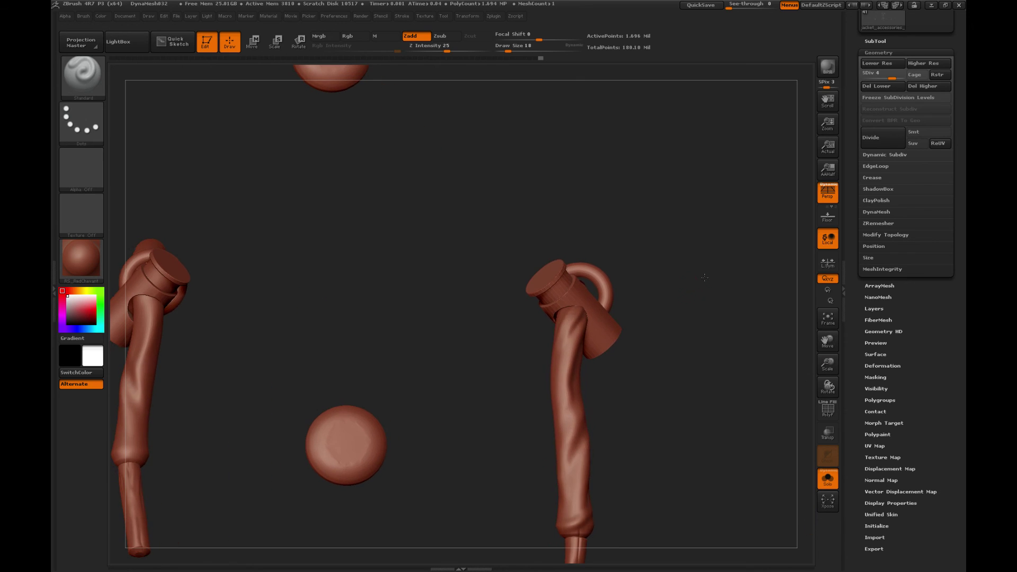